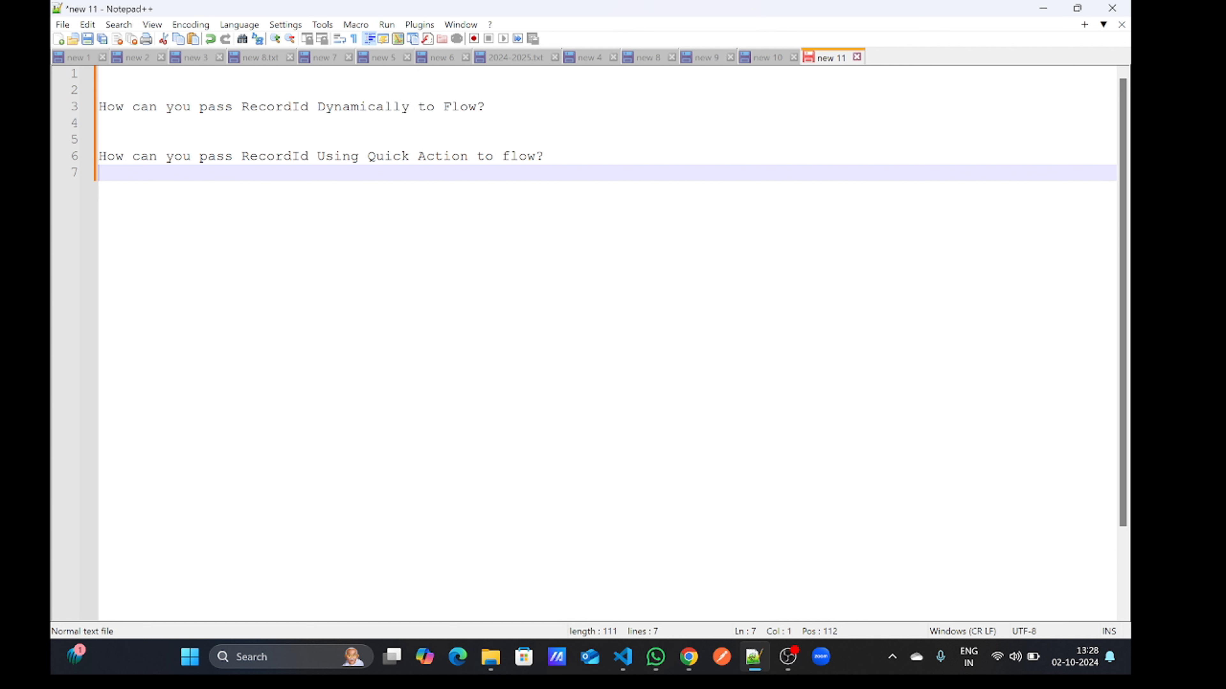
left_click_drag(106, 107, 477, 108)
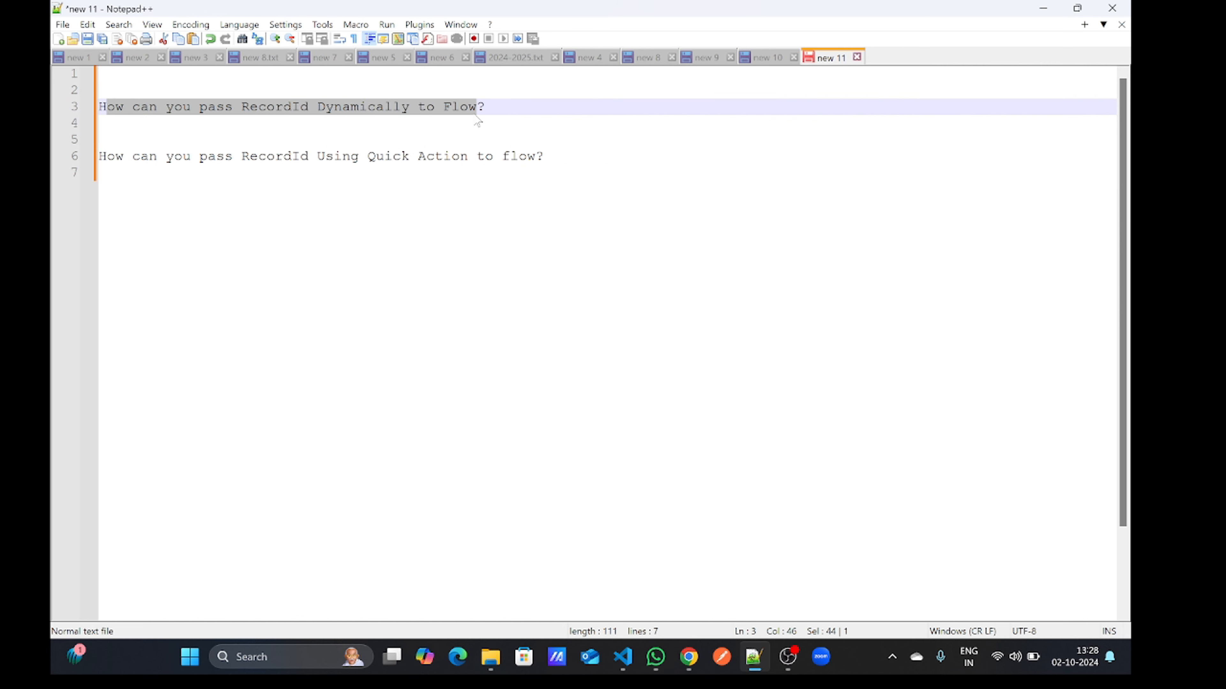
key("ctrl+End")
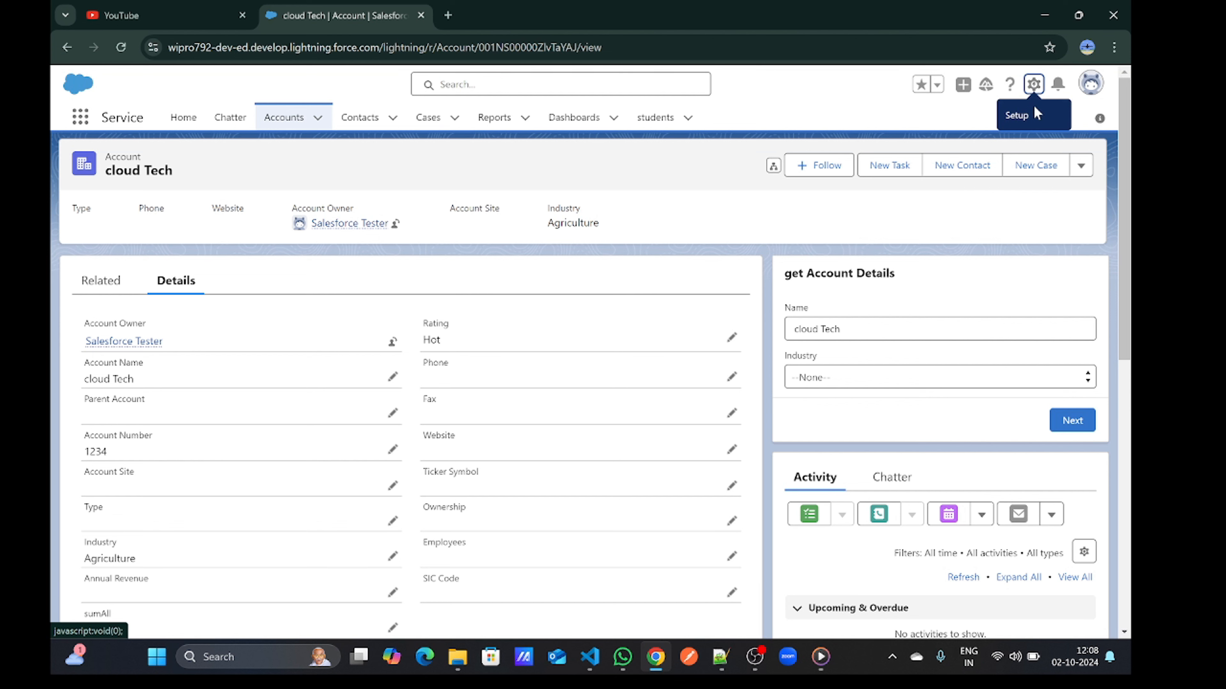
Open Salesforce Setup and create a new Screen Flow from scratch
left_click(1033, 84)
left_click(989, 150)
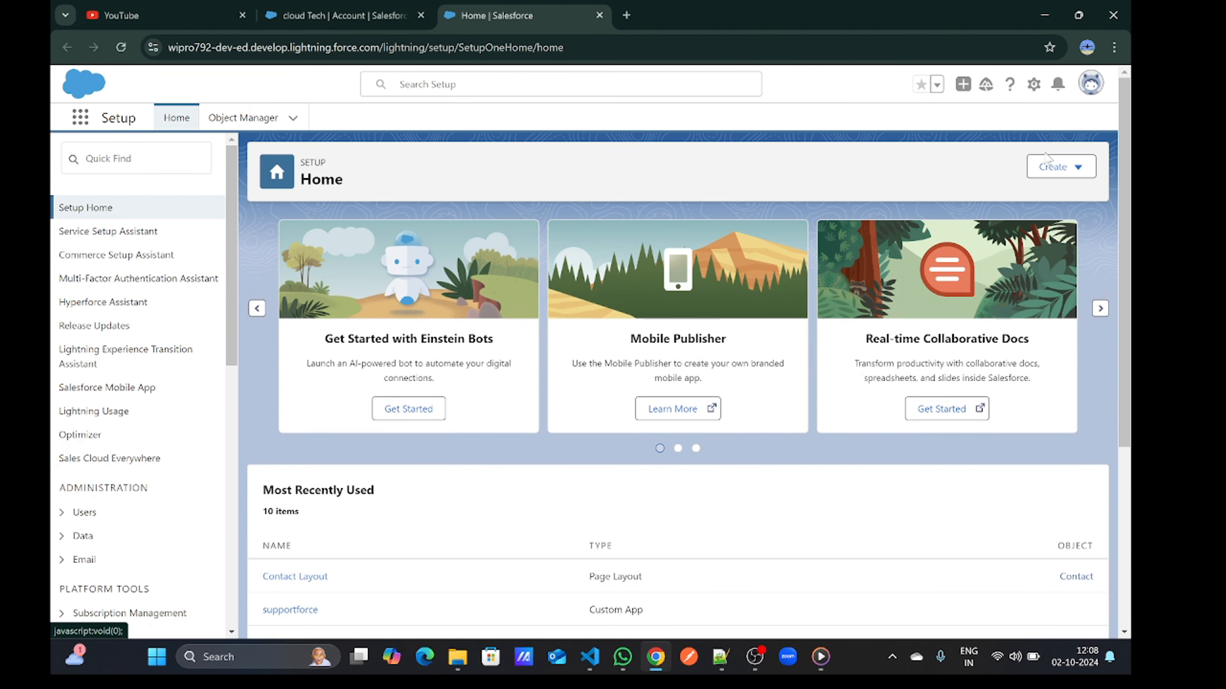
left_click(1079, 166)
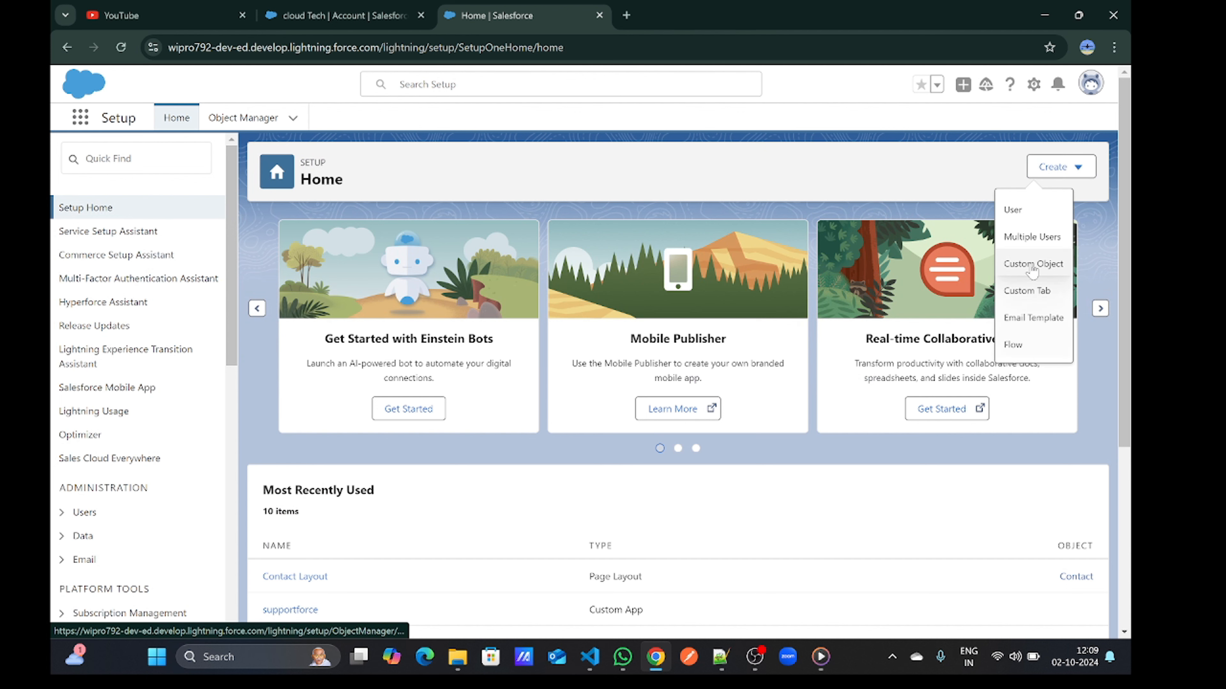
left_click(1019, 344)
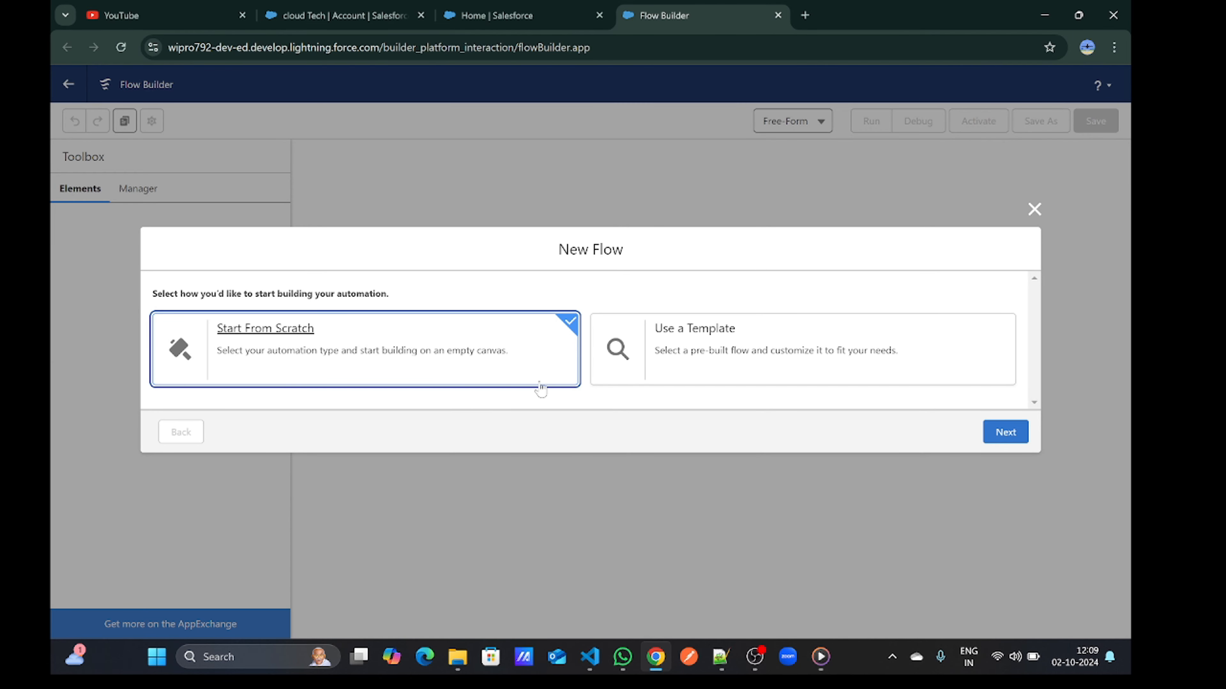
left_click(1005, 432)
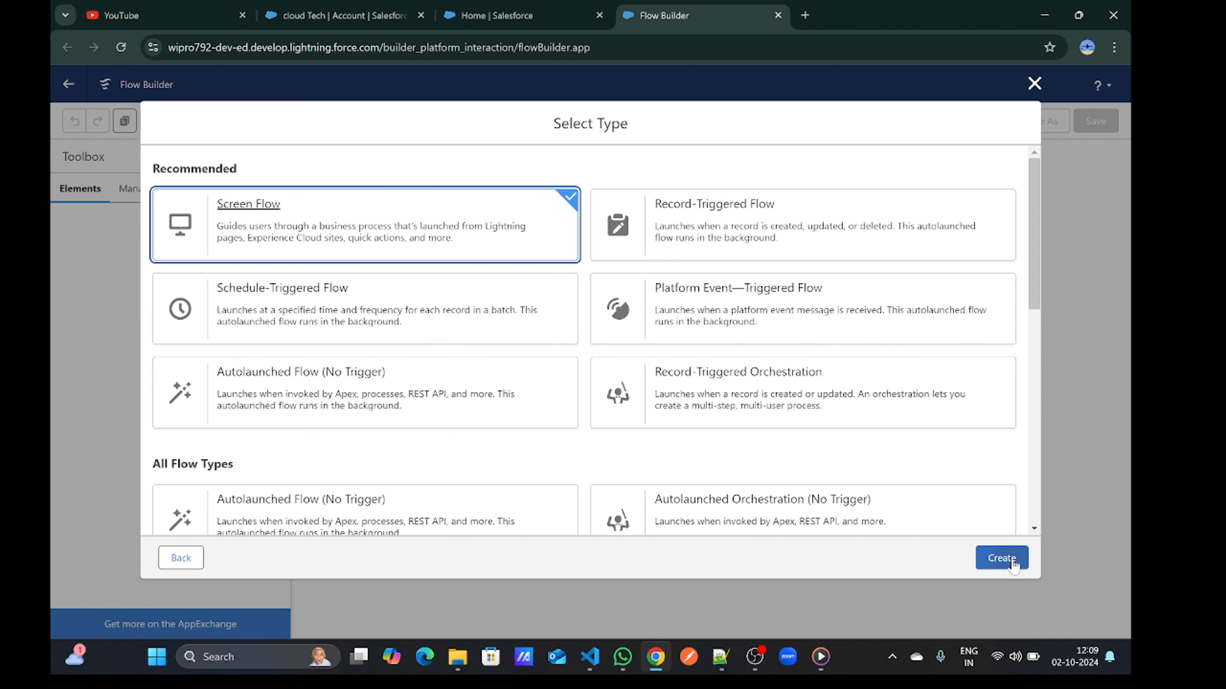
left_click(998, 558)
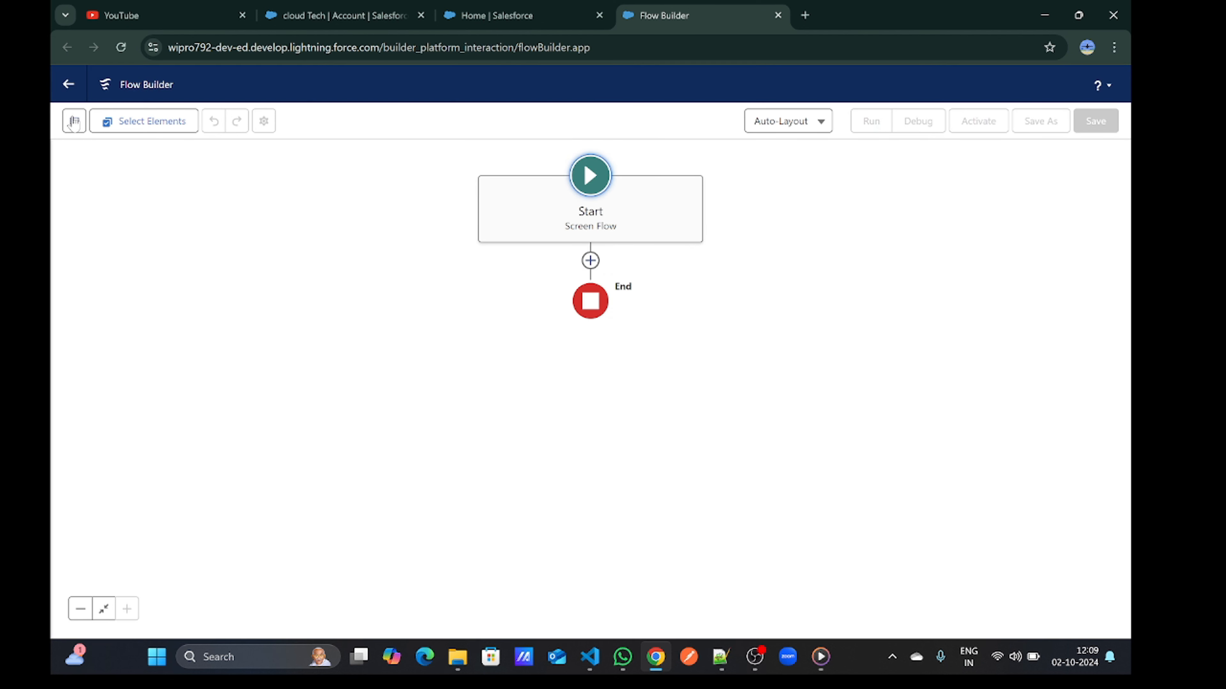
Create a variable resource named recordId with the Text data type and make it available for input
left_click(73, 121)
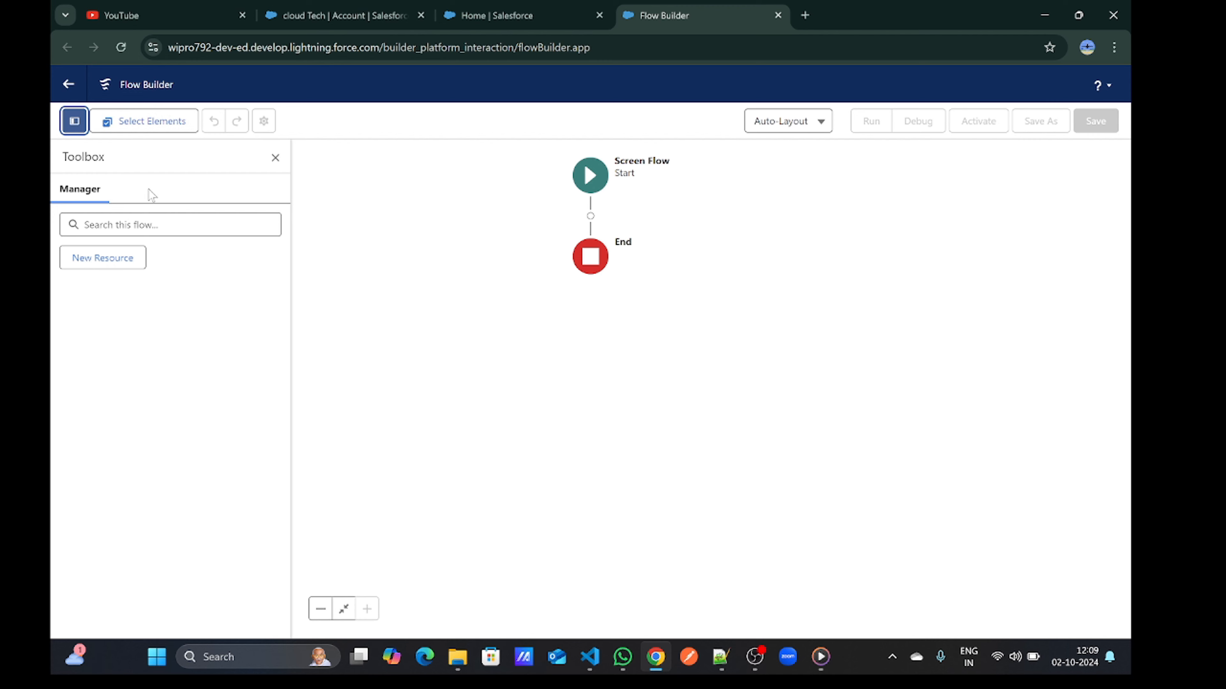
left_click(118, 259)
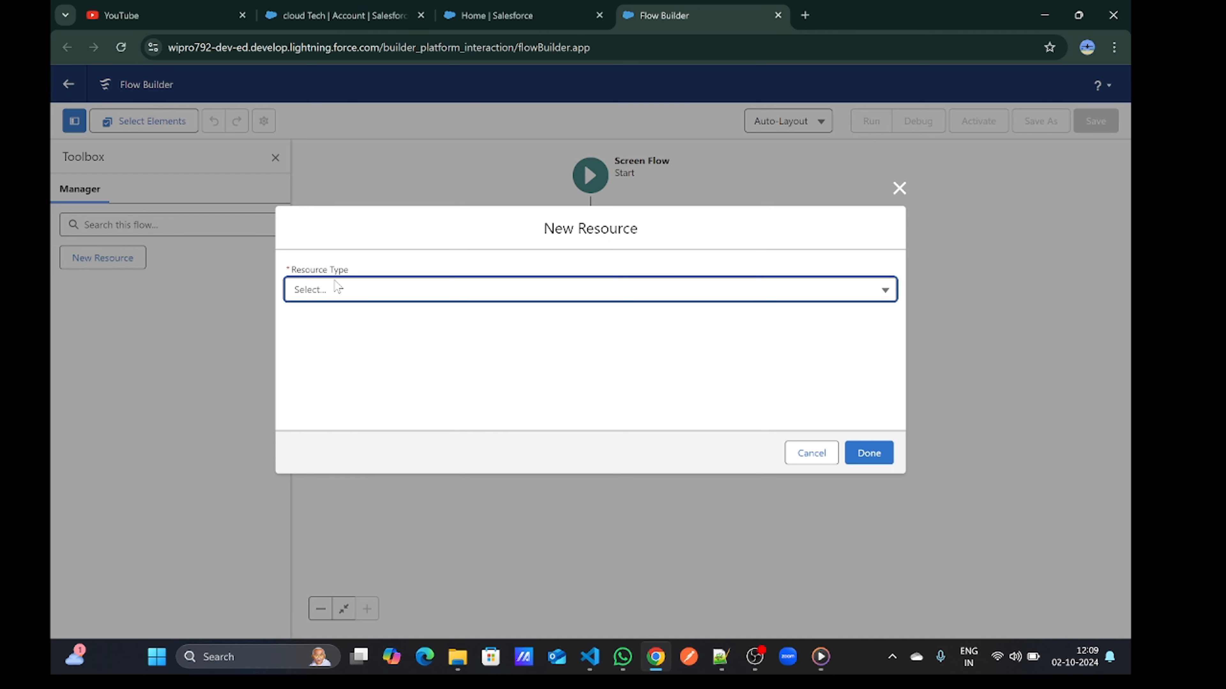
left_click(393, 291)
left_click(378, 324)
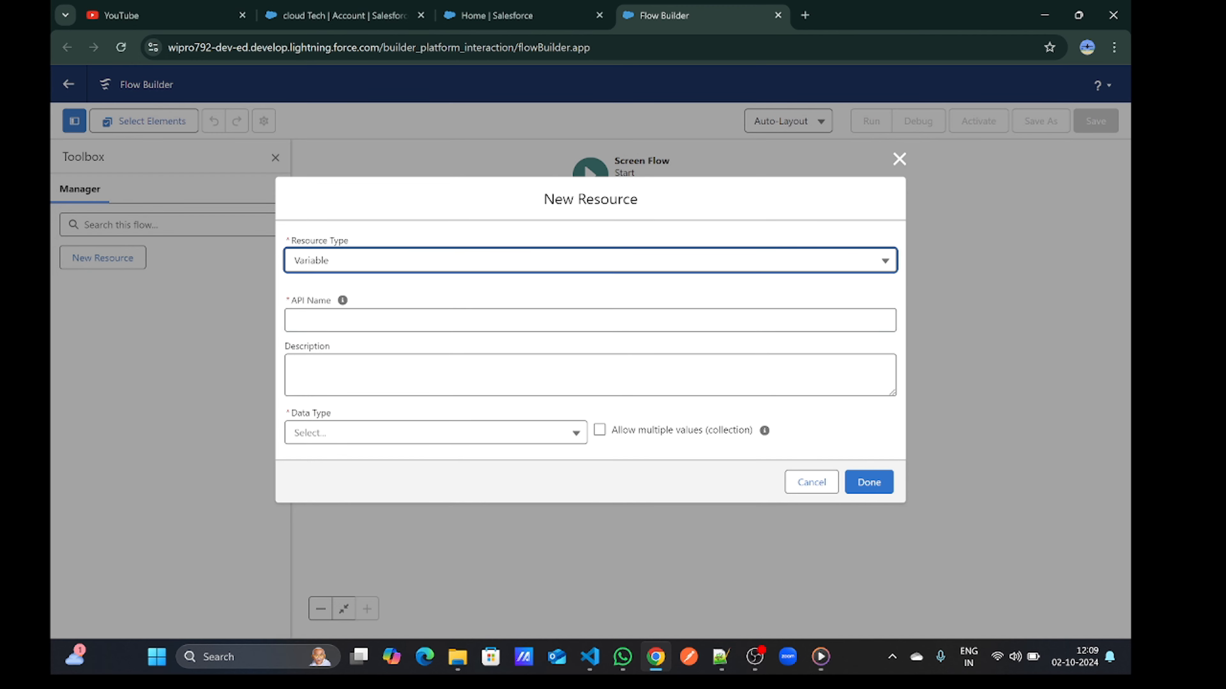
left_click(378, 321)
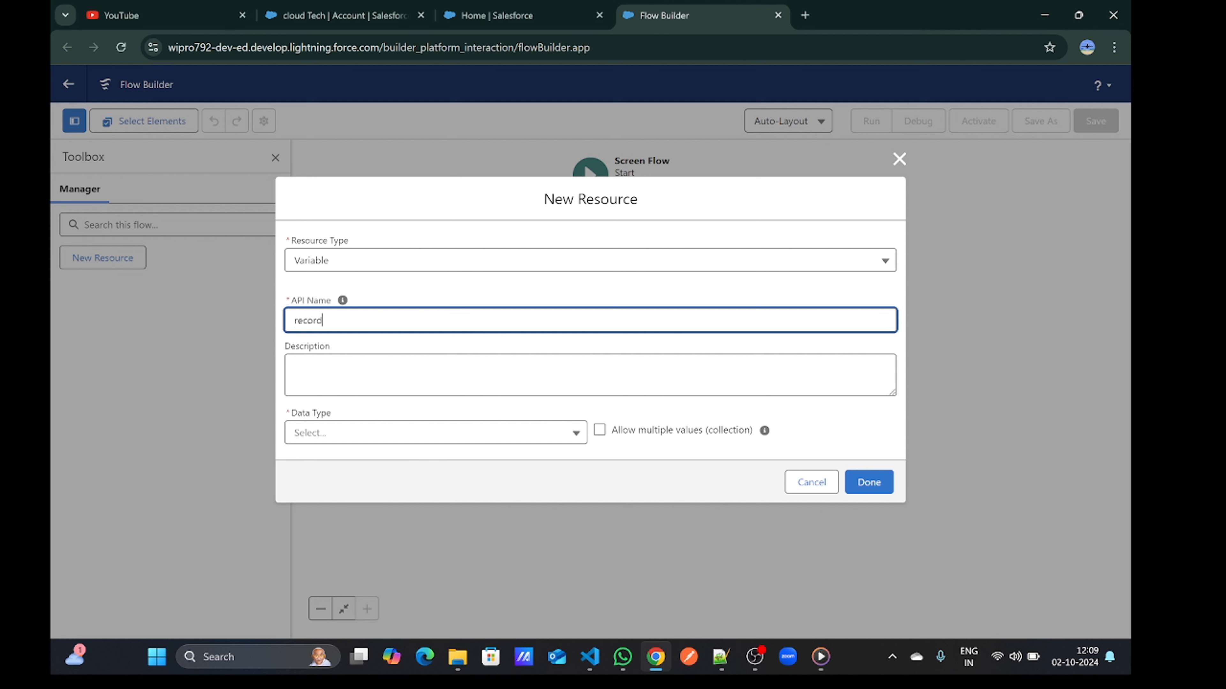
left_click(383, 433)
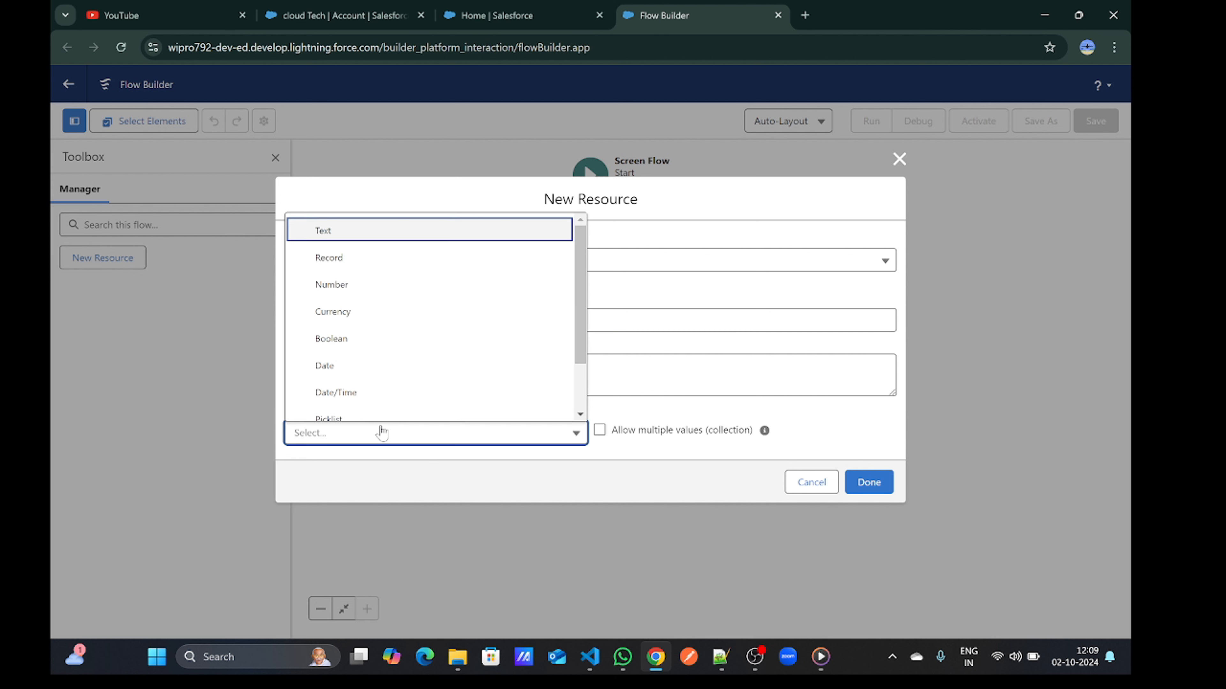
left_click(364, 235)
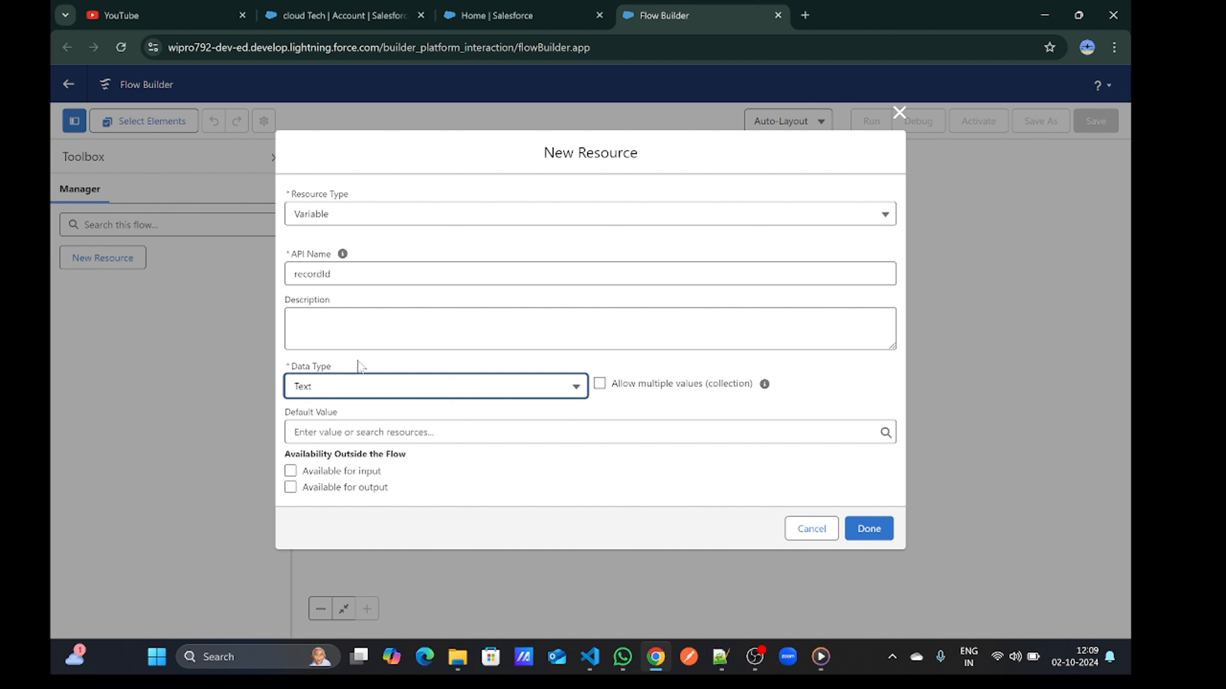
left_click(291, 471)
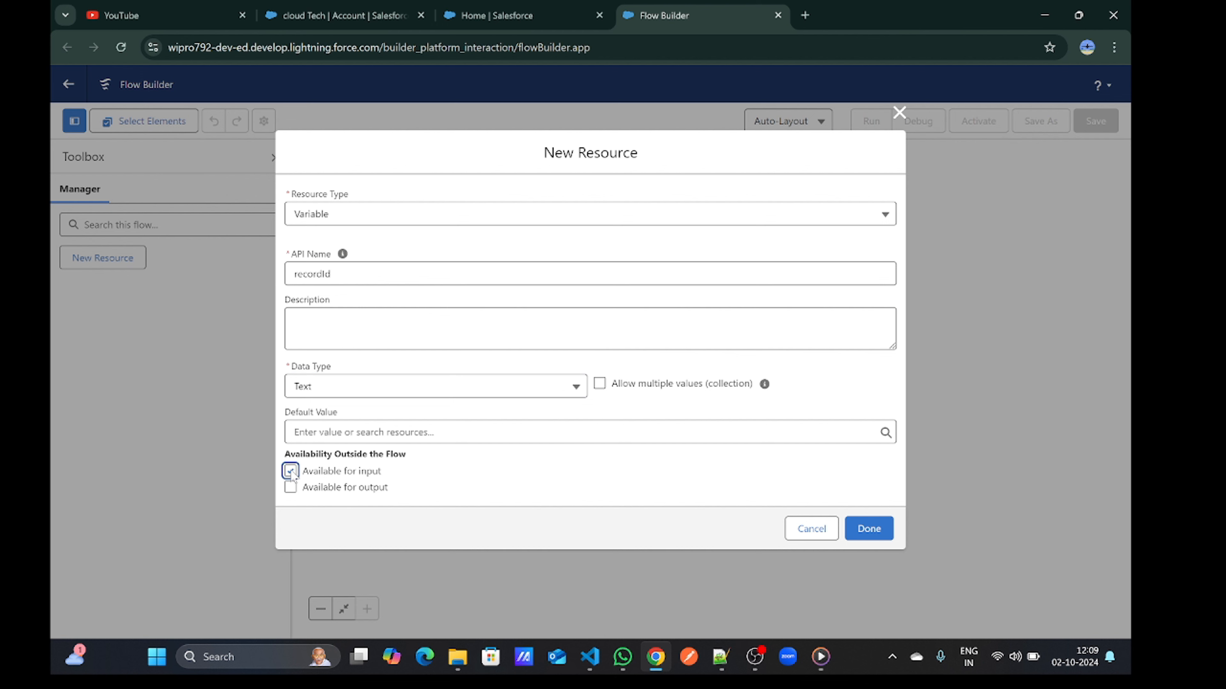
left_click(868, 530)
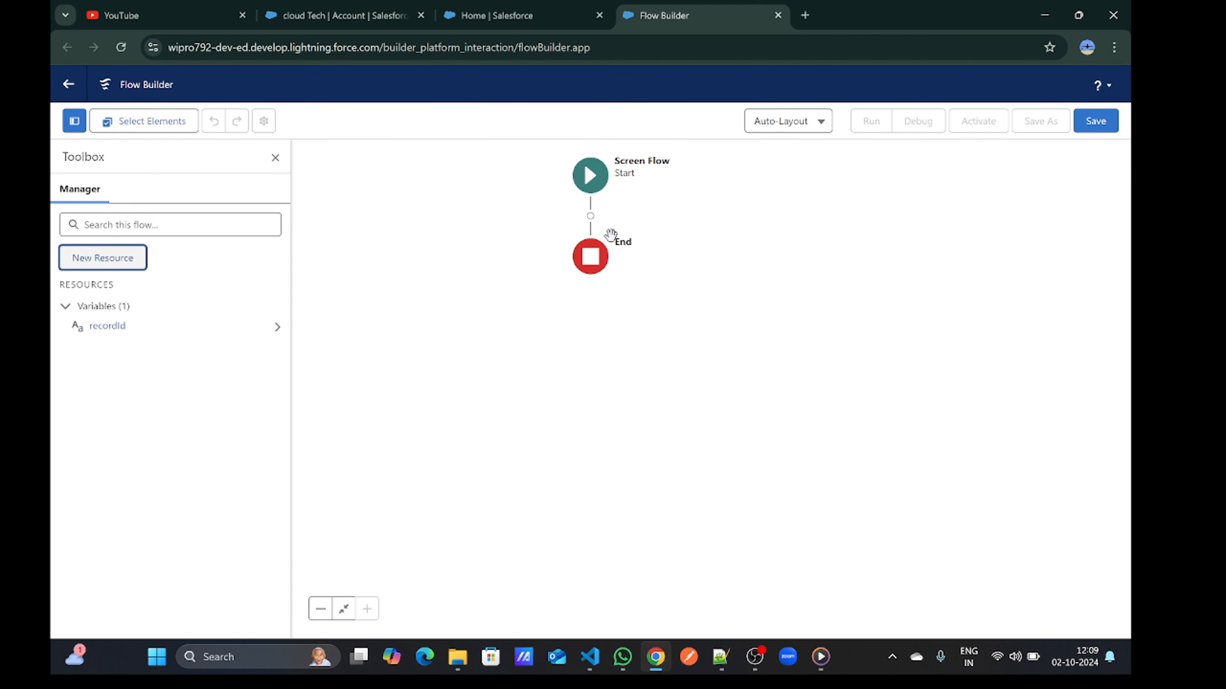
Add a Screen element between Start and End and place a Text input component on it
left_click(590, 215)
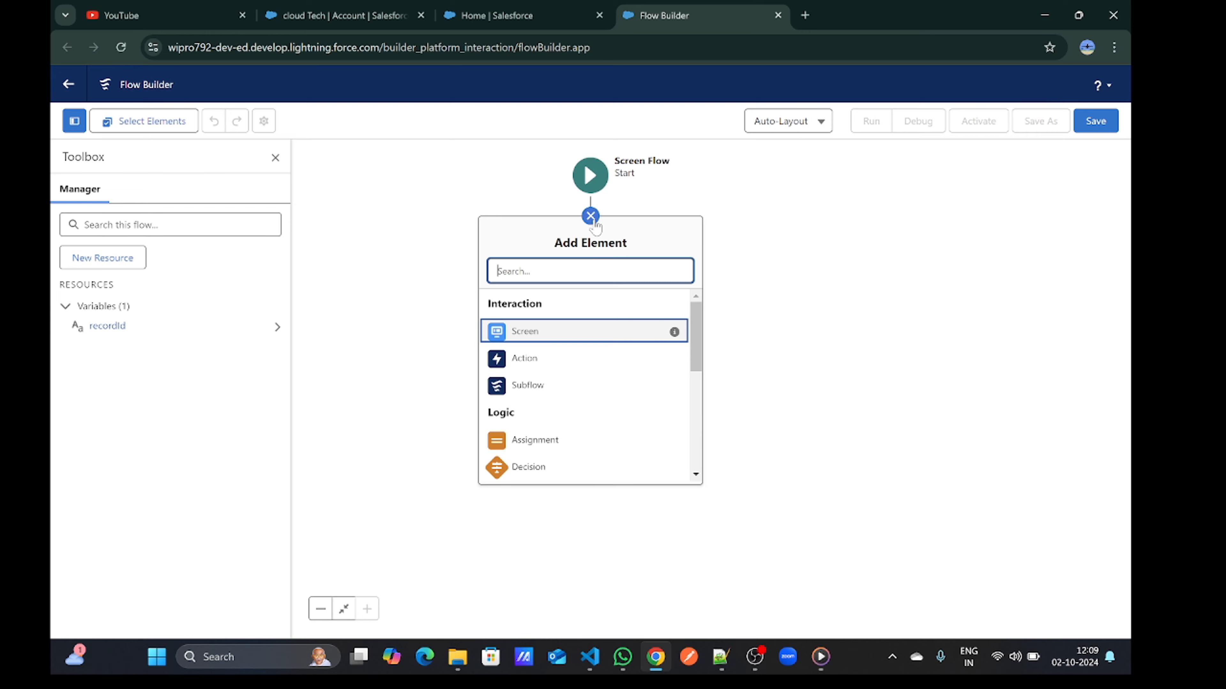
left_click(558, 330)
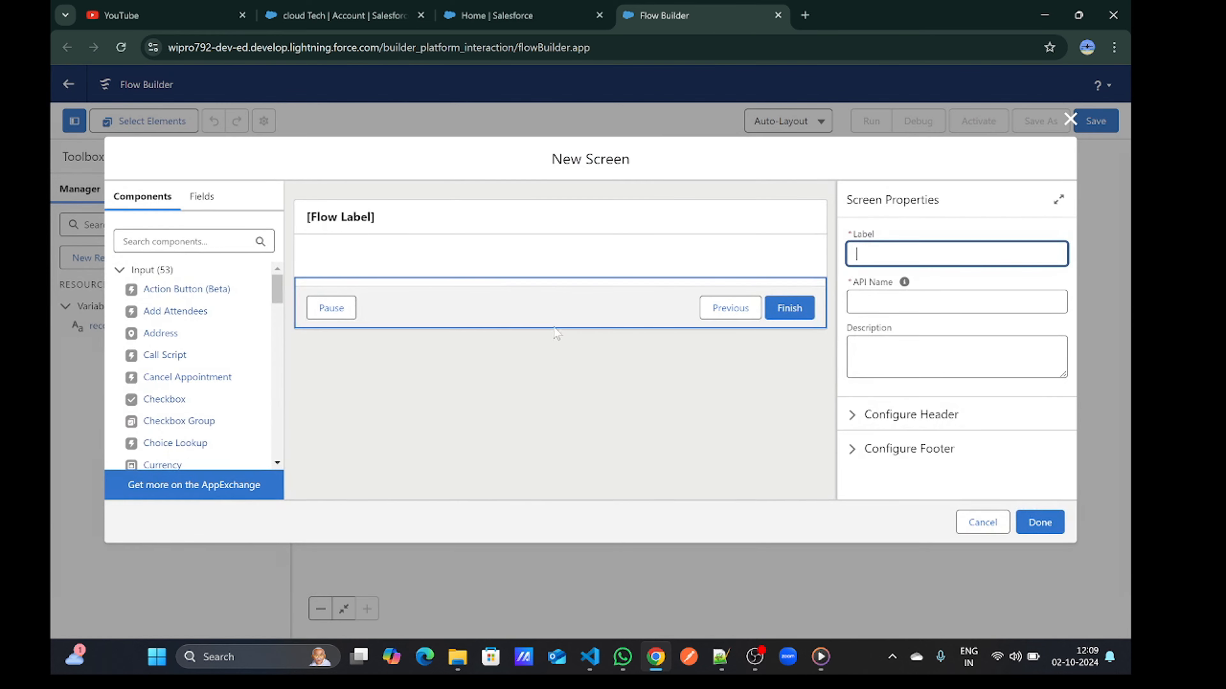
left_click(183, 242)
type("Text")
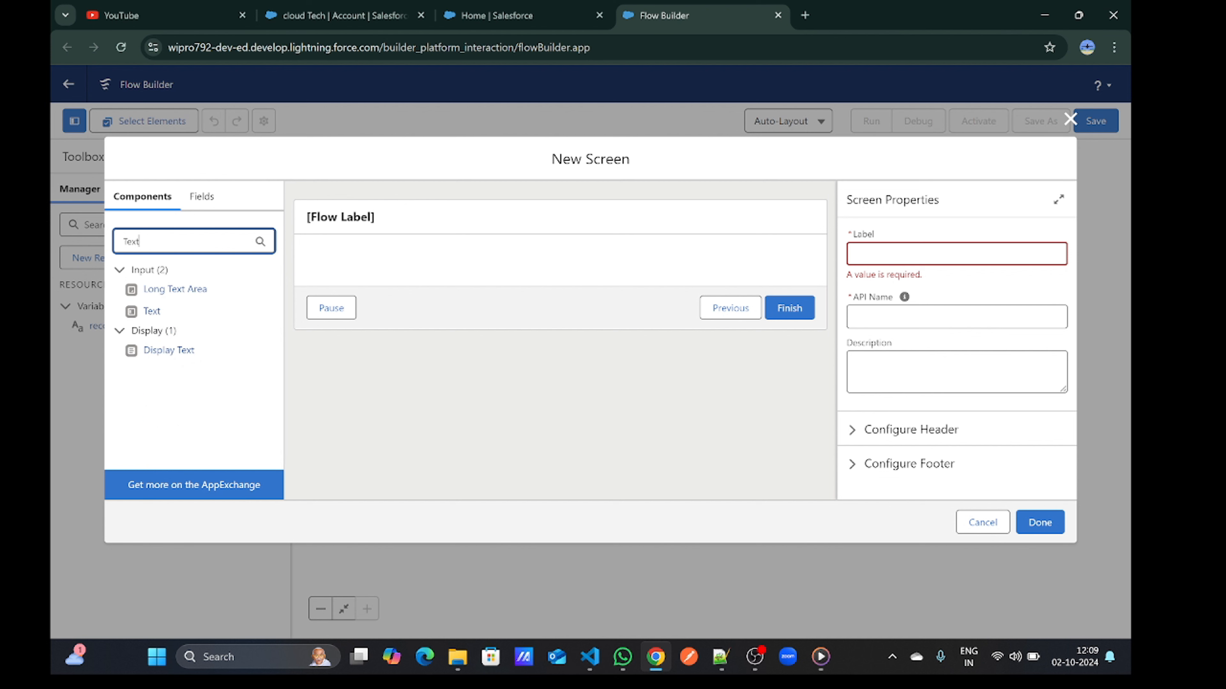
left_click_drag(166, 311, 347, 270)
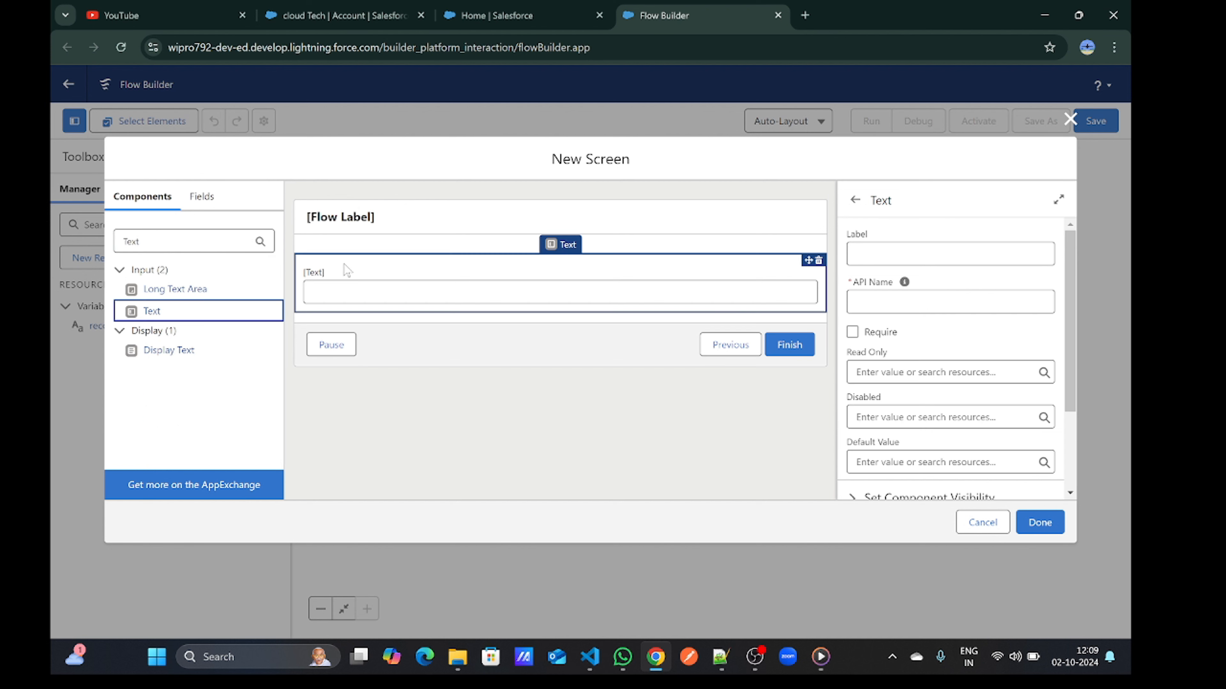
Find the Picklist component and place it below the text input on the screen
left_click(183, 241)
key("BackSpace")
key("BackSpace")
key("BackSpace")
key("BackSpace")
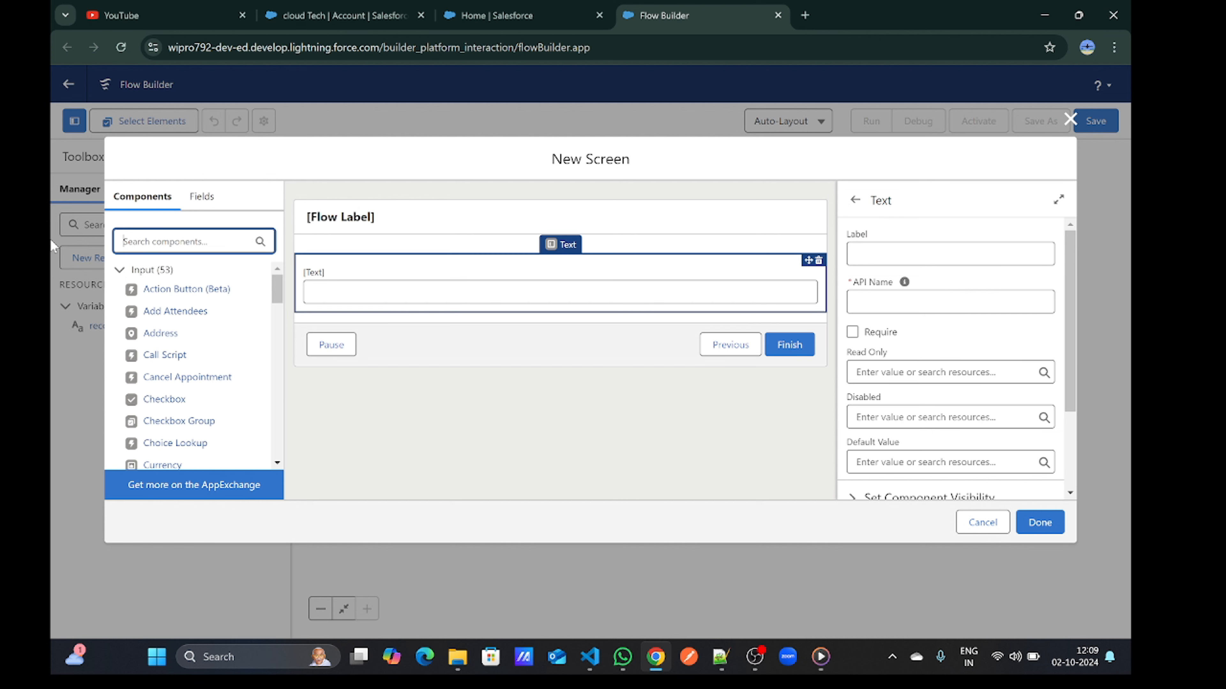
type("Pick")
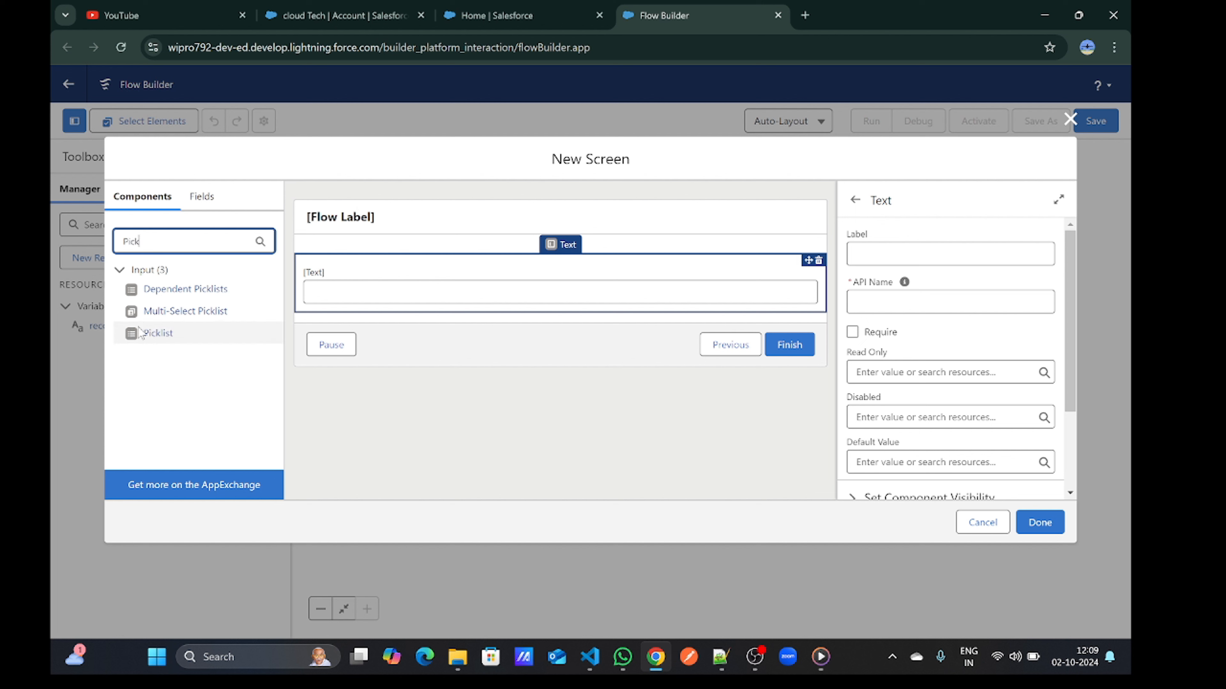
left_click_drag(158, 333, 299, 319)
Label the text input Name, and set both the picklist's label and API name to Industry
left_click(361, 296)
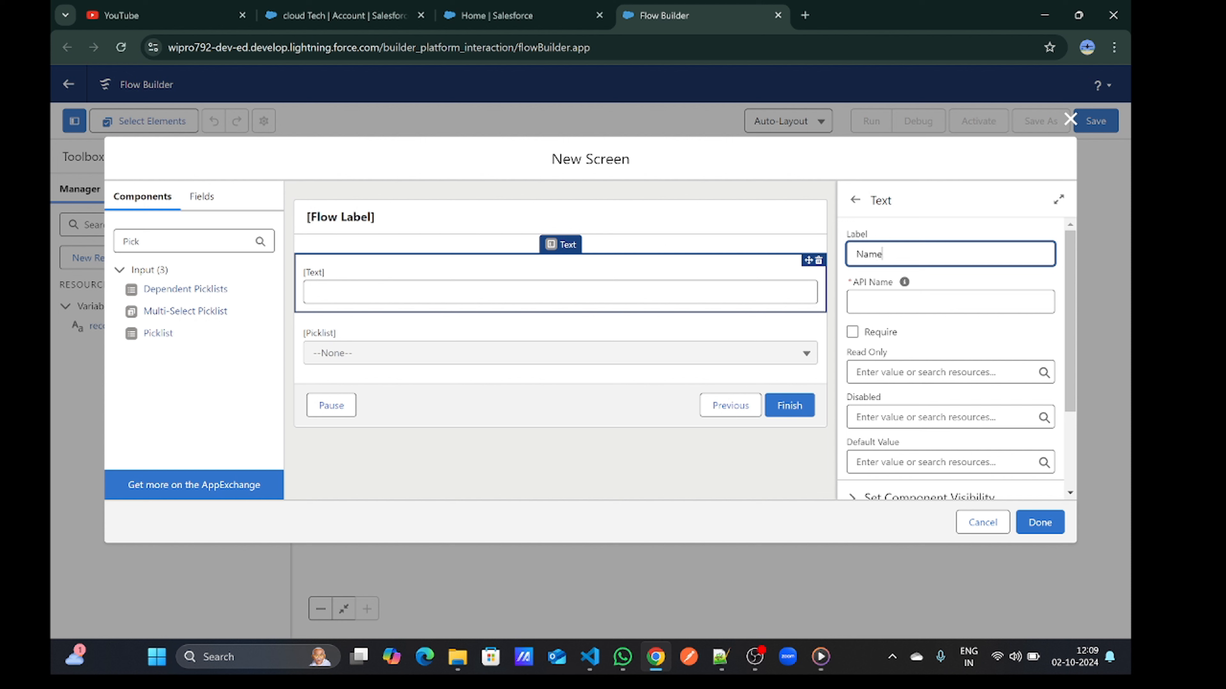
left_click(869, 295)
left_click(515, 349)
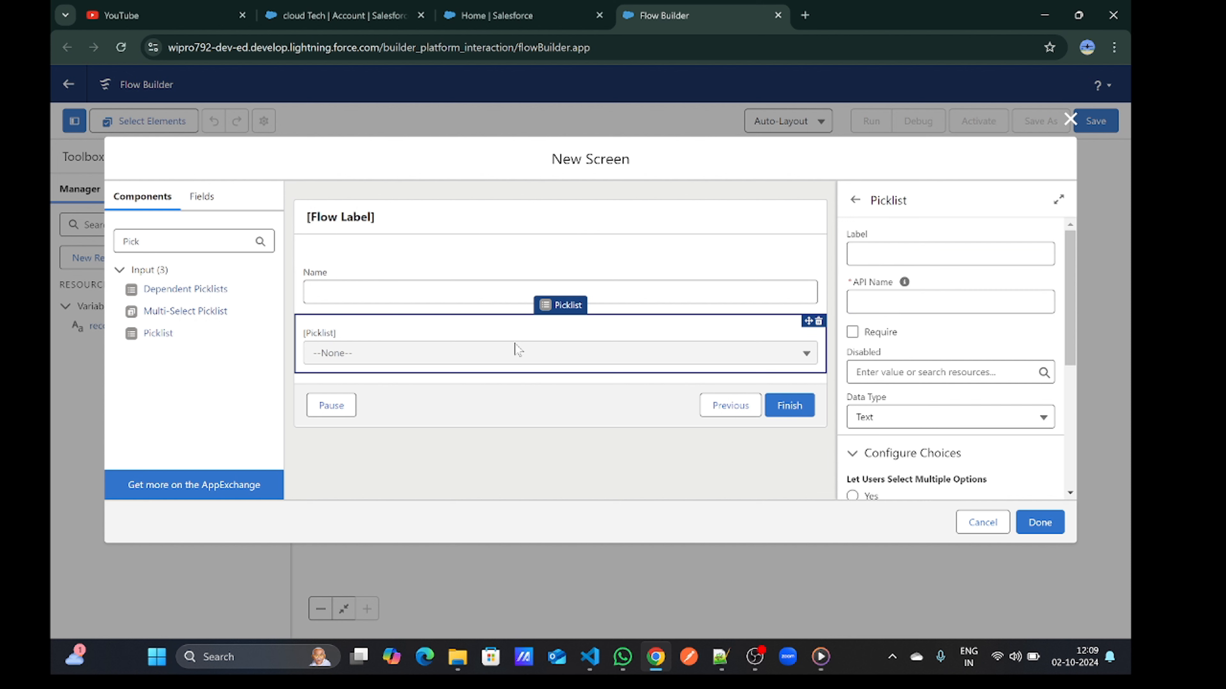
left_click(907, 254)
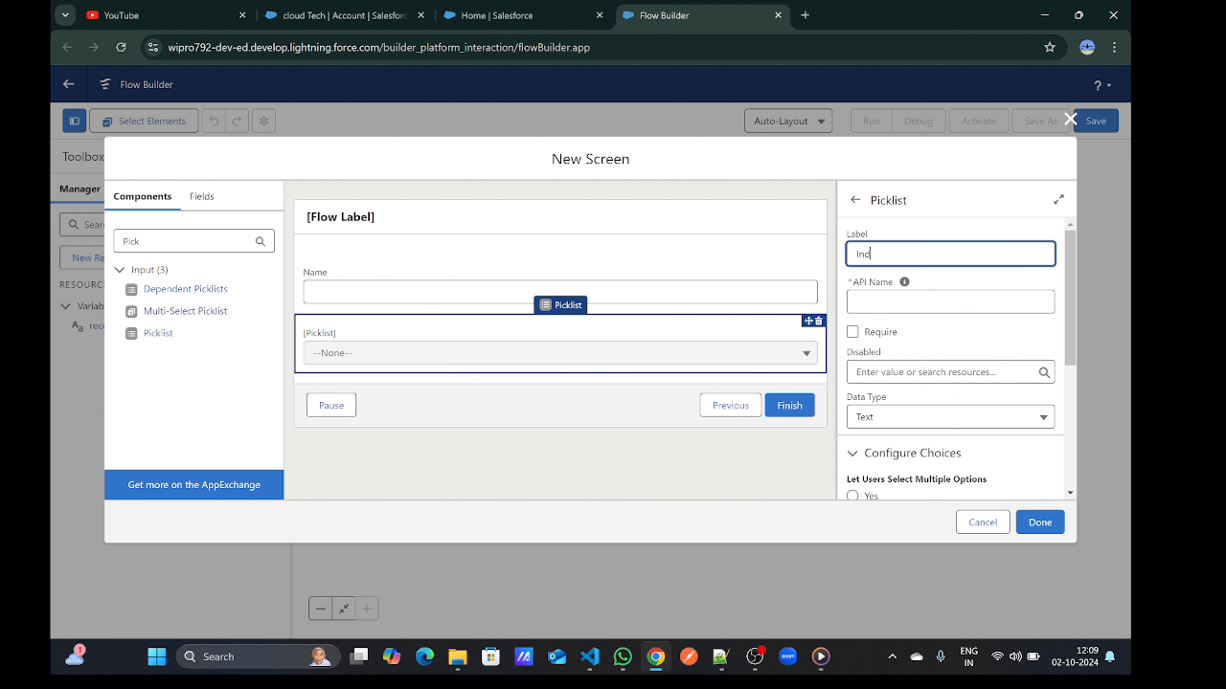
left_click(890, 302)
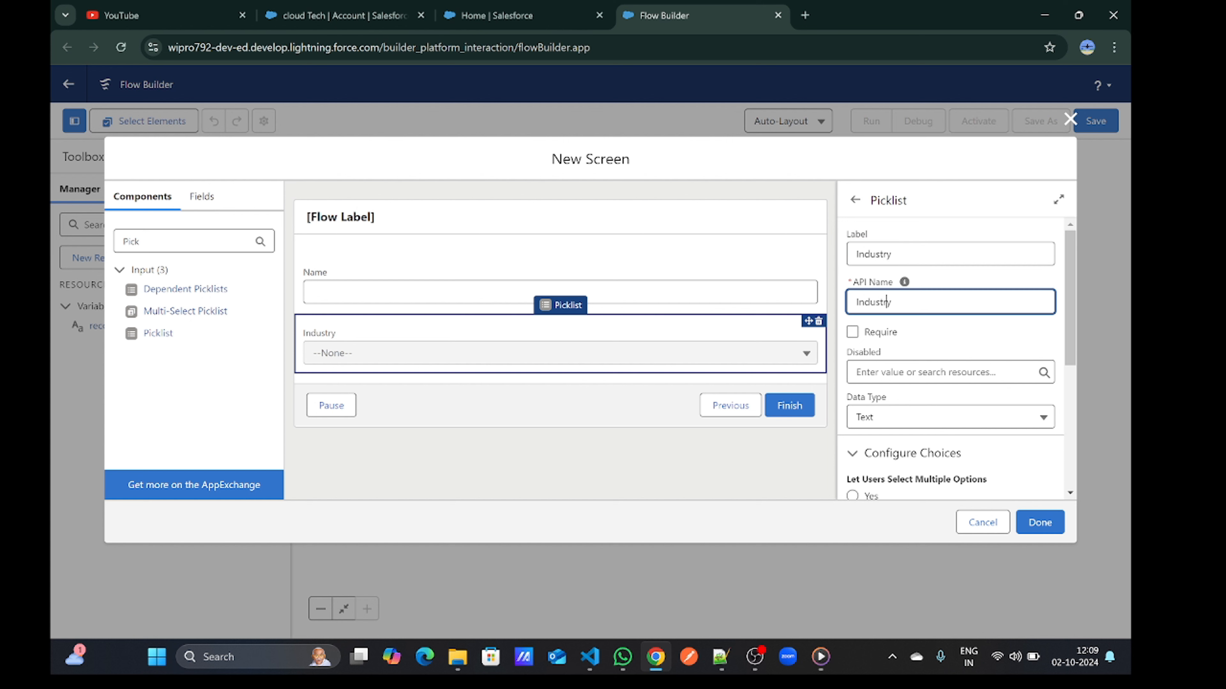
Start a new choice resource for the Industry picklist as a Picklist Choice Set with the API name industryPicklist
scroll(890, 309, "down", 2)
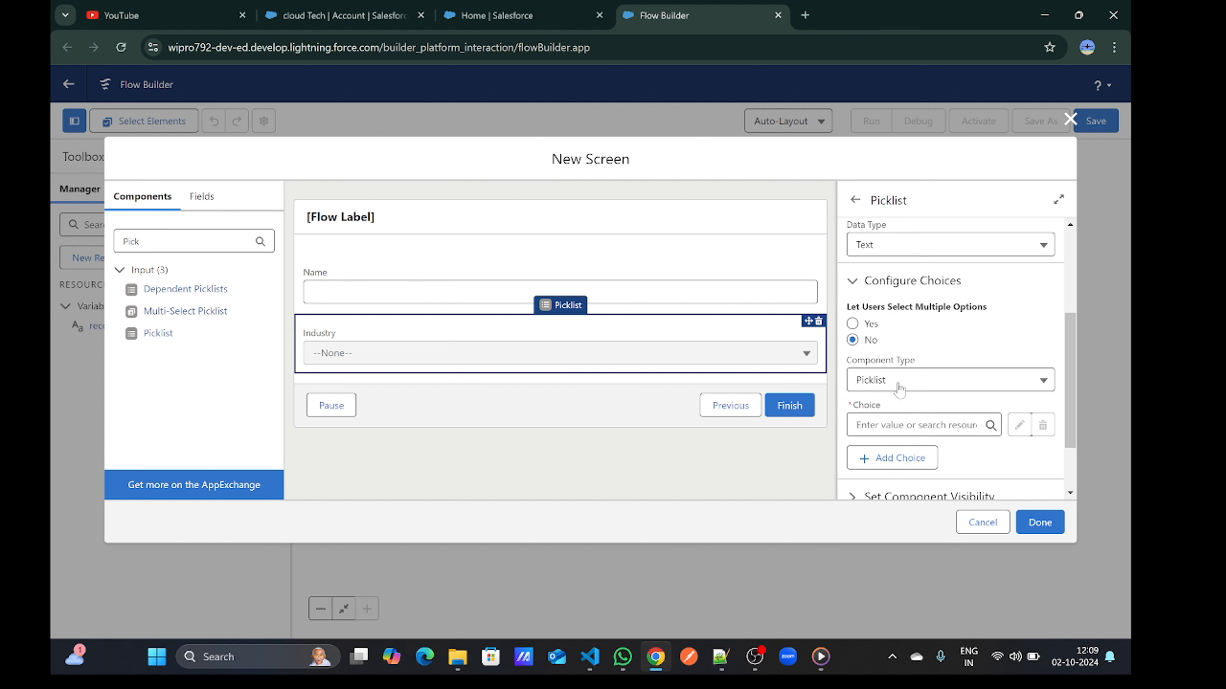
scroll(899, 390, "down", 1)
left_click(899, 386)
left_click(893, 419)
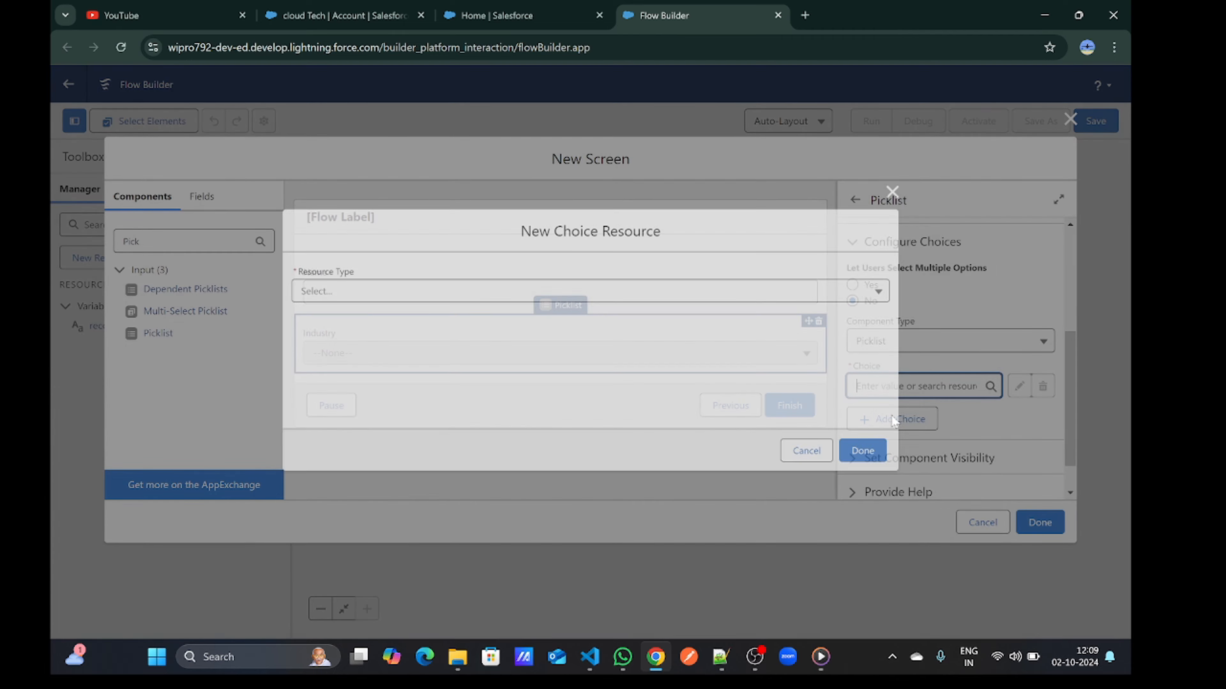
left_click(589, 290)
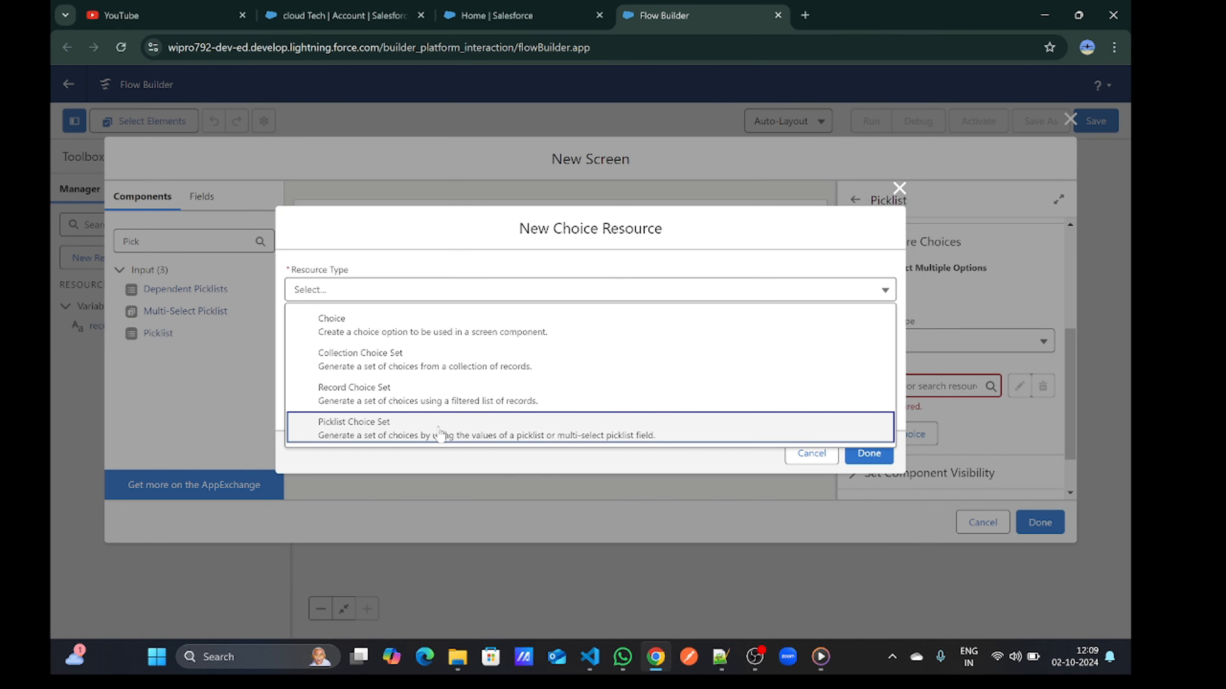
left_click(447, 431)
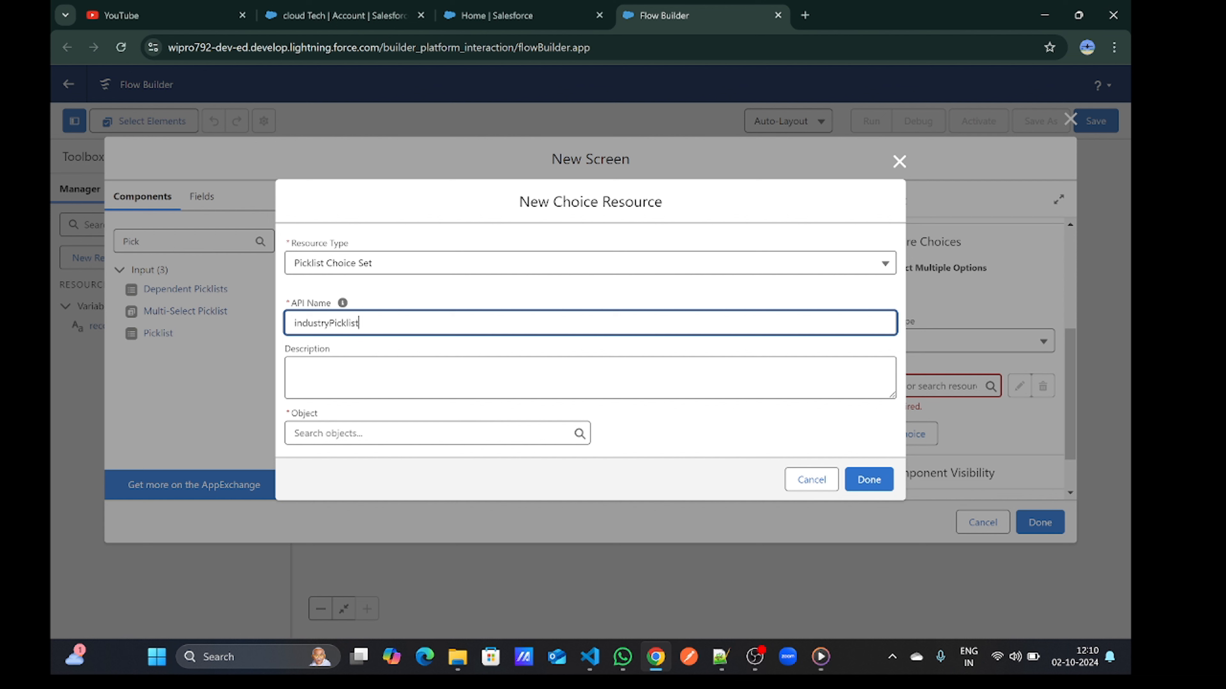
Base the choice set on the Account object's Industry field with the Picklist data type and finish the resource
left_click(406, 432)
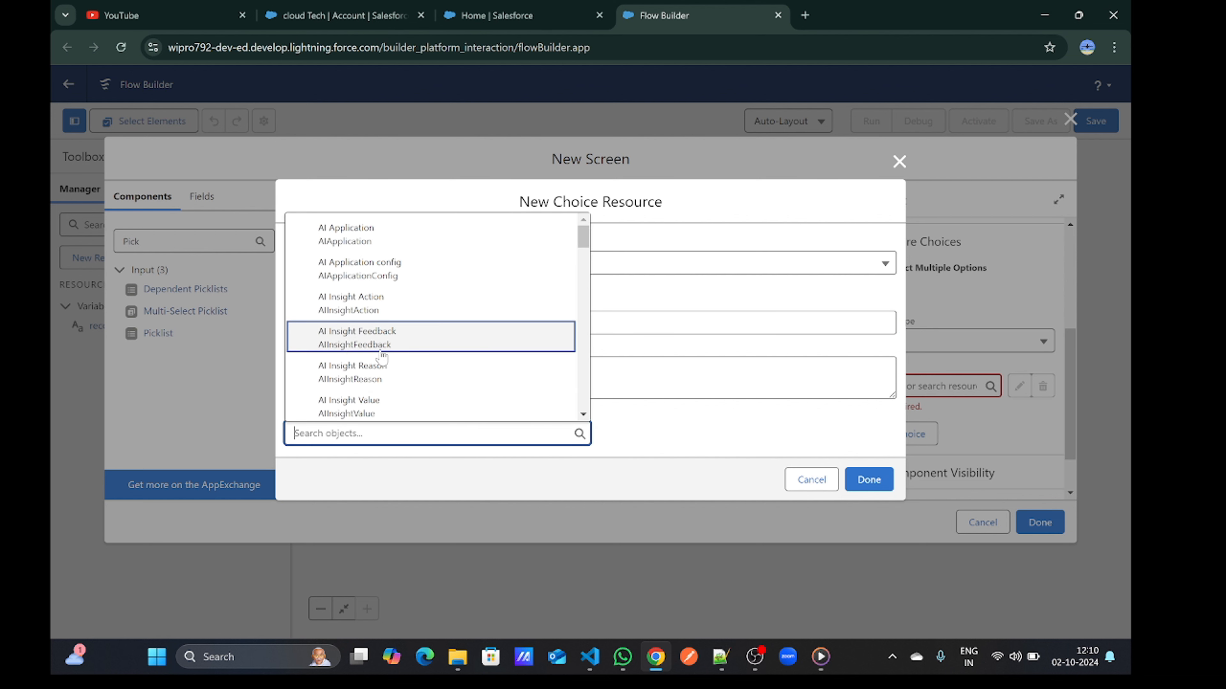
type("Acc")
left_click(376, 265)
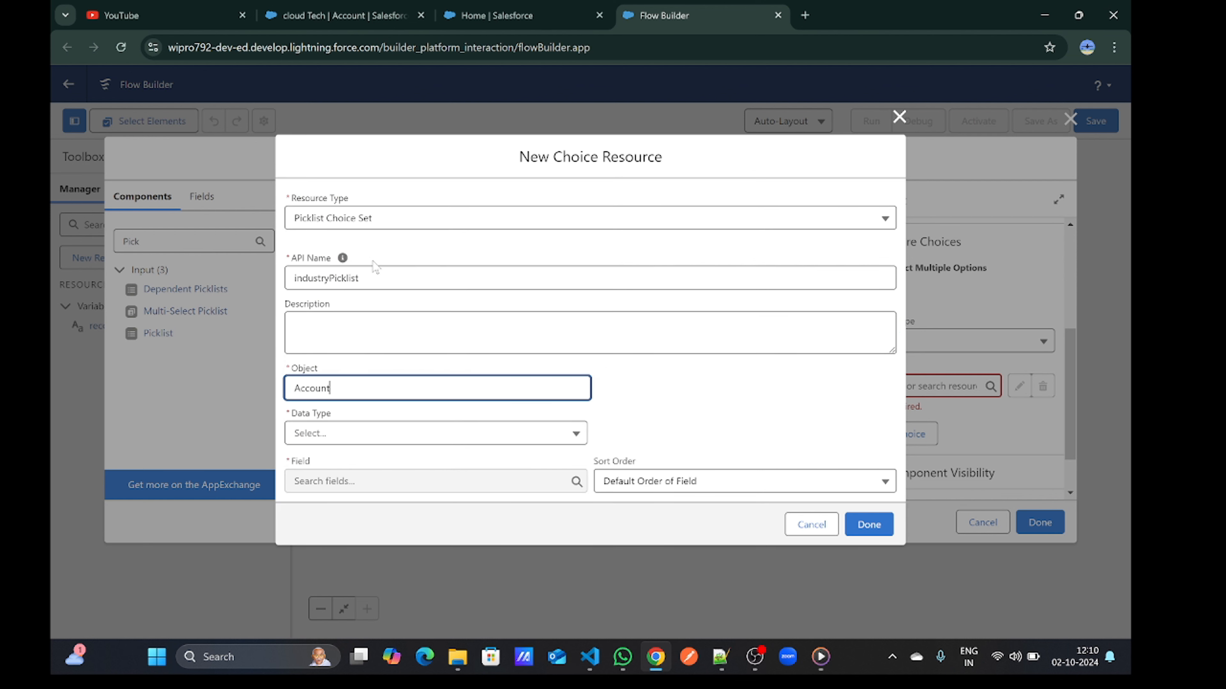
left_click(366, 432)
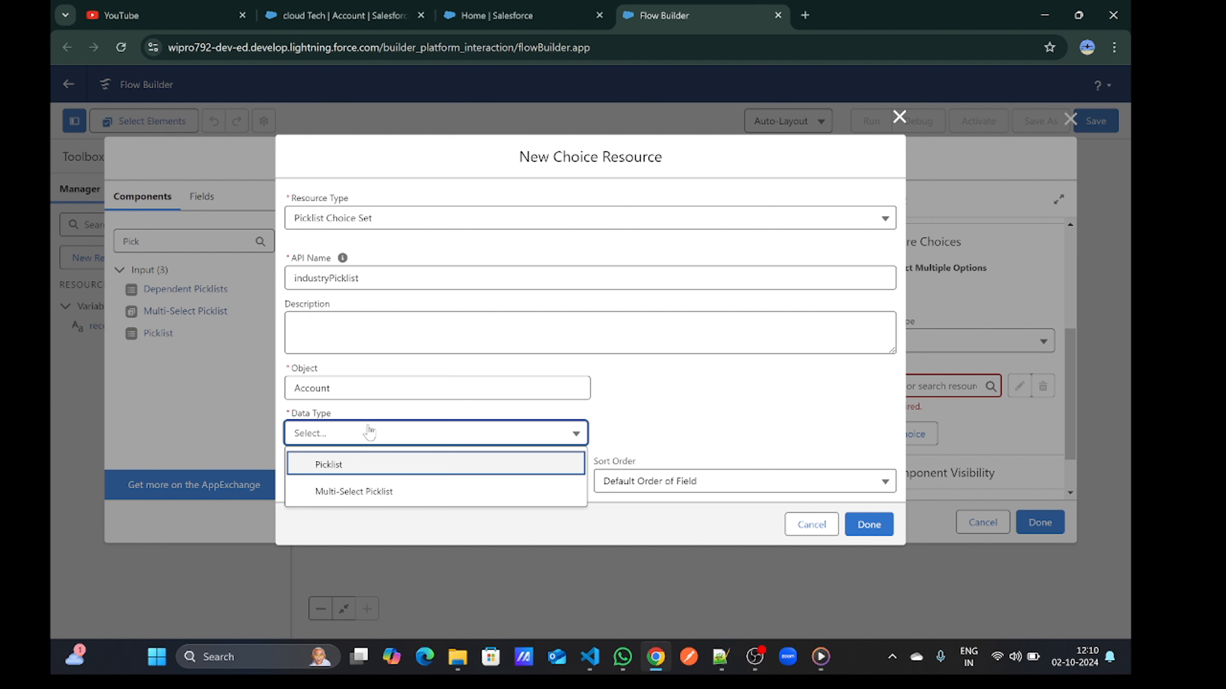
left_click(356, 463)
left_click(366, 481)
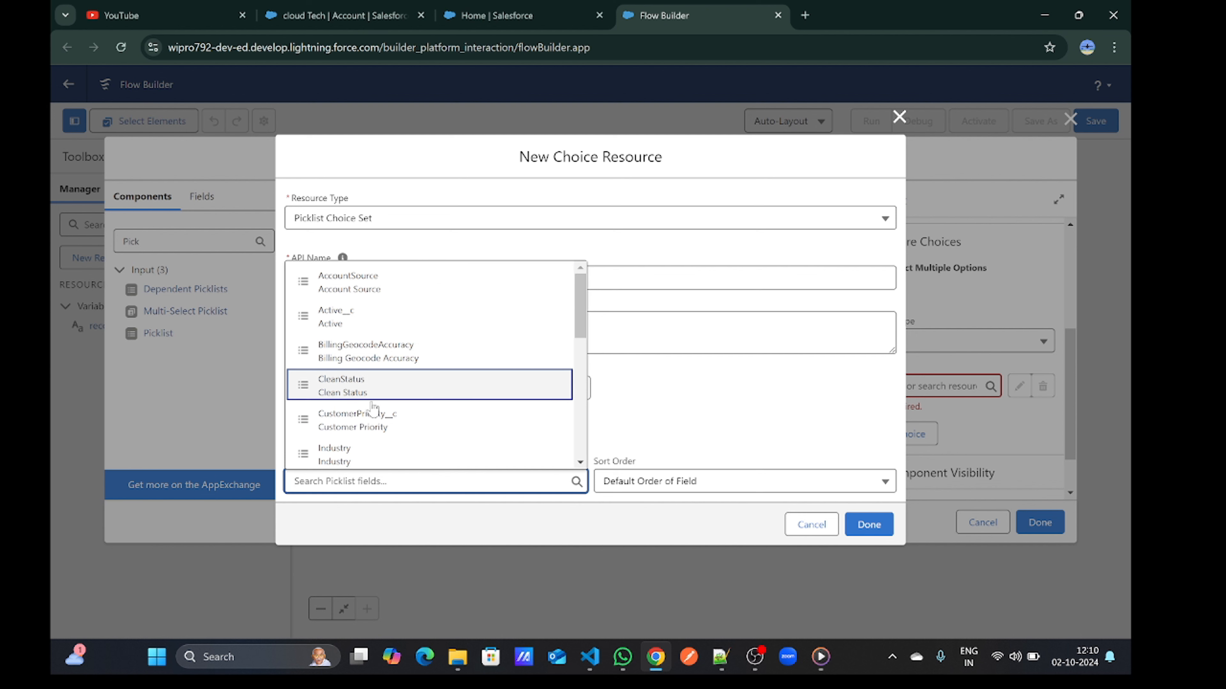
left_click(353, 453)
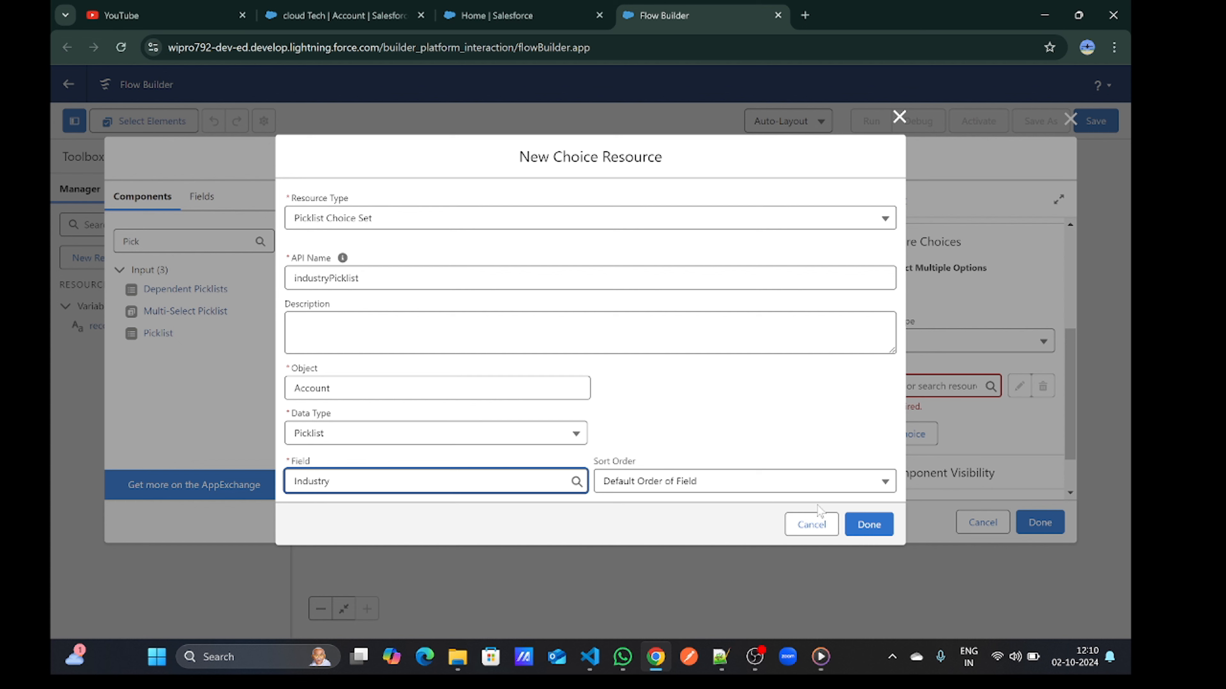
left_click(859, 528)
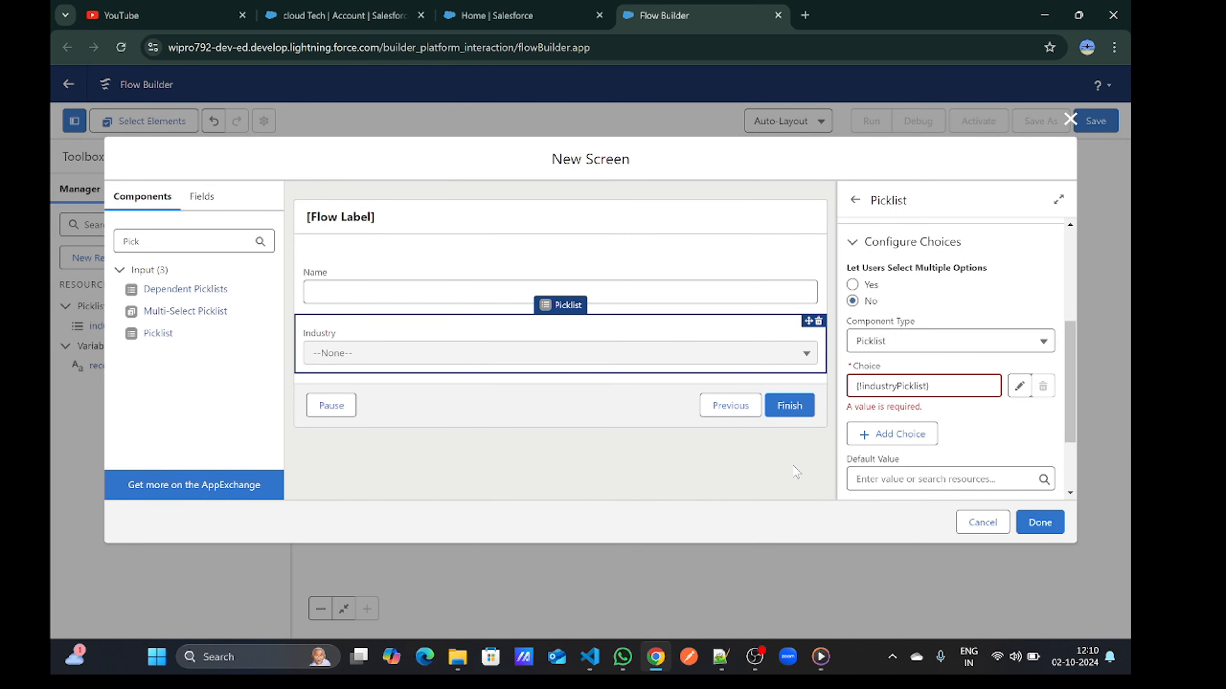
Set both the screen's label and API name to ScreenOne and finish the screen
left_click(795, 471)
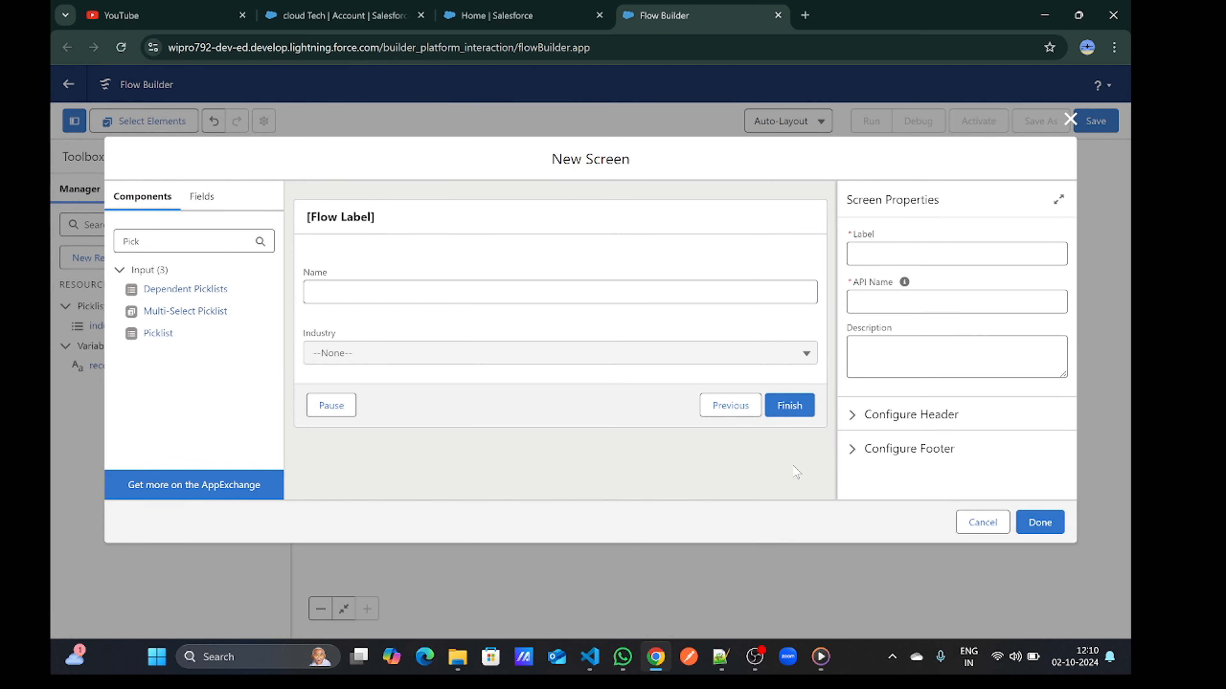
left_click(850, 256)
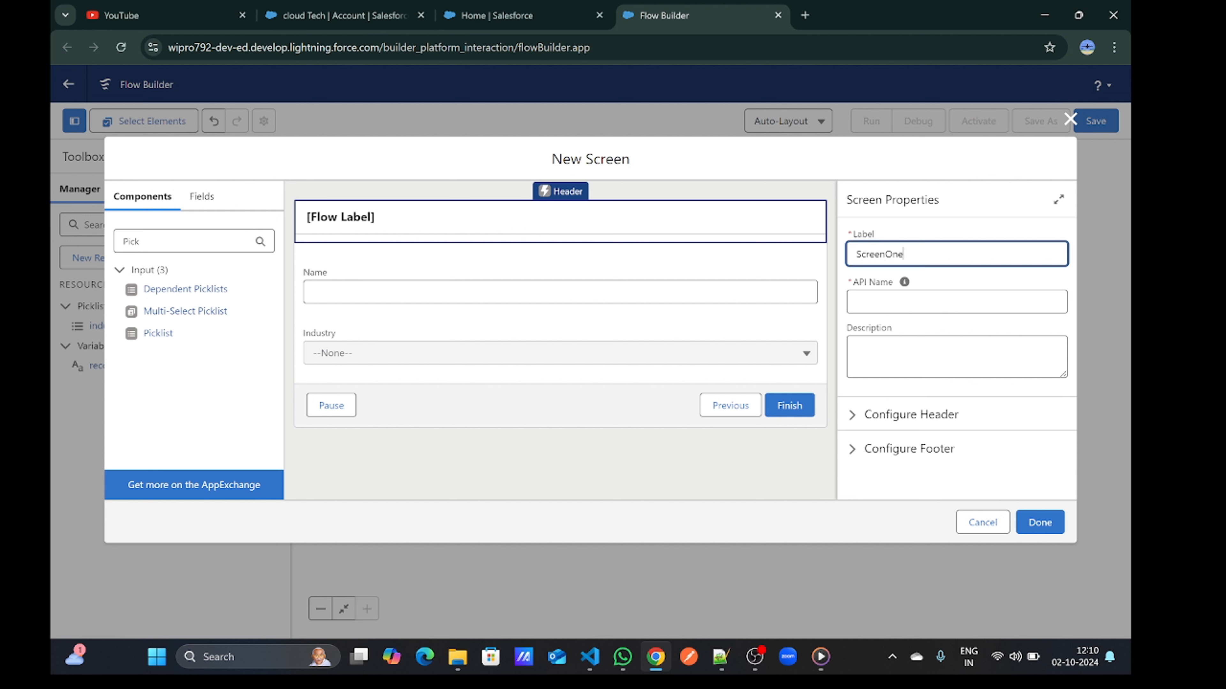
left_click(871, 290)
left_click(1037, 522)
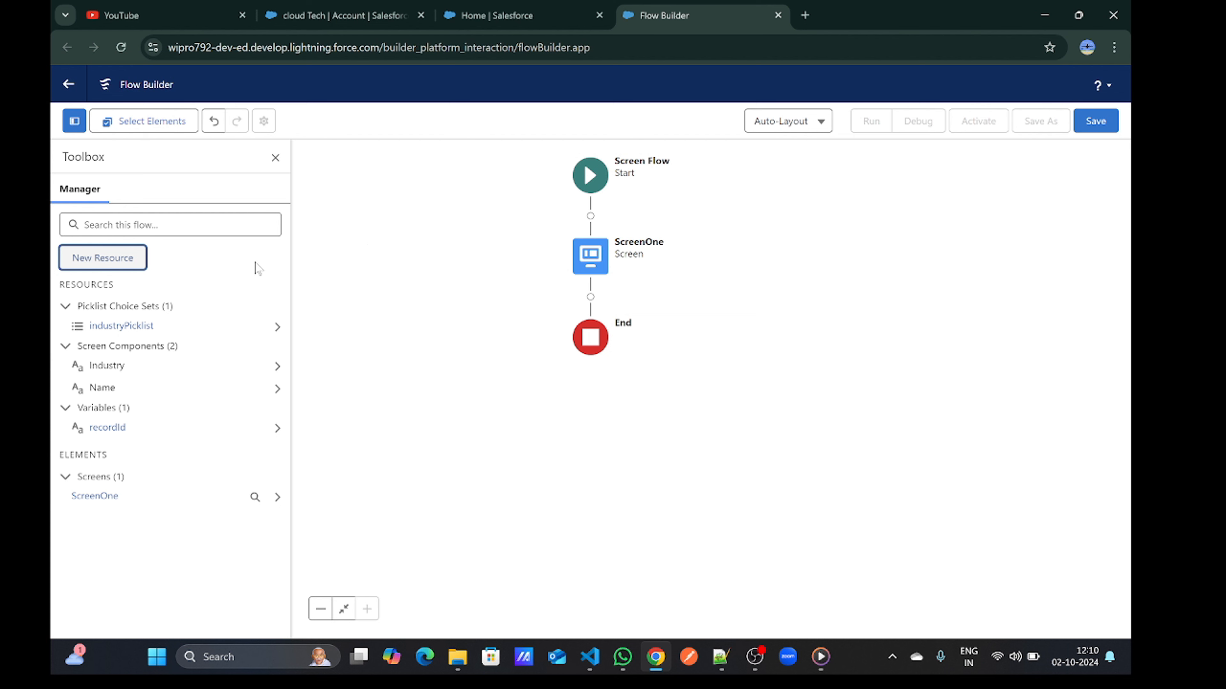
Add a Get Records element before ScreenOne, labelled get Account Details with API name get_Account_Details, for the Account object
left_click(590, 217)
type("get")
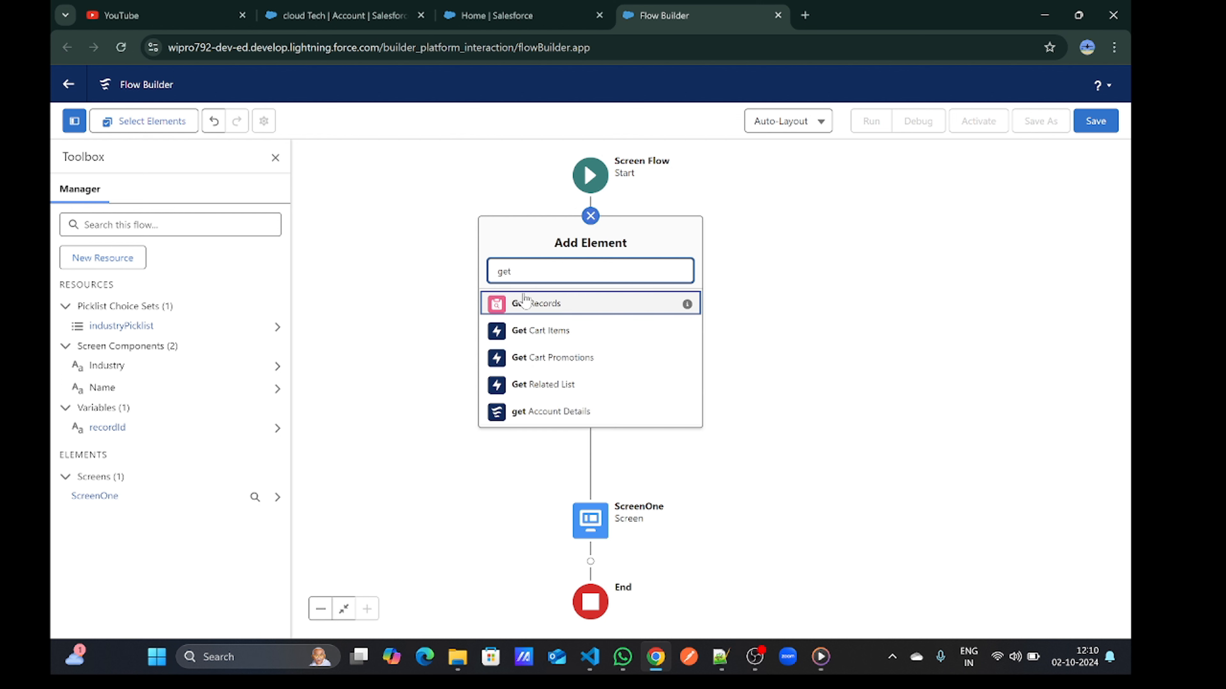
left_click(543, 308)
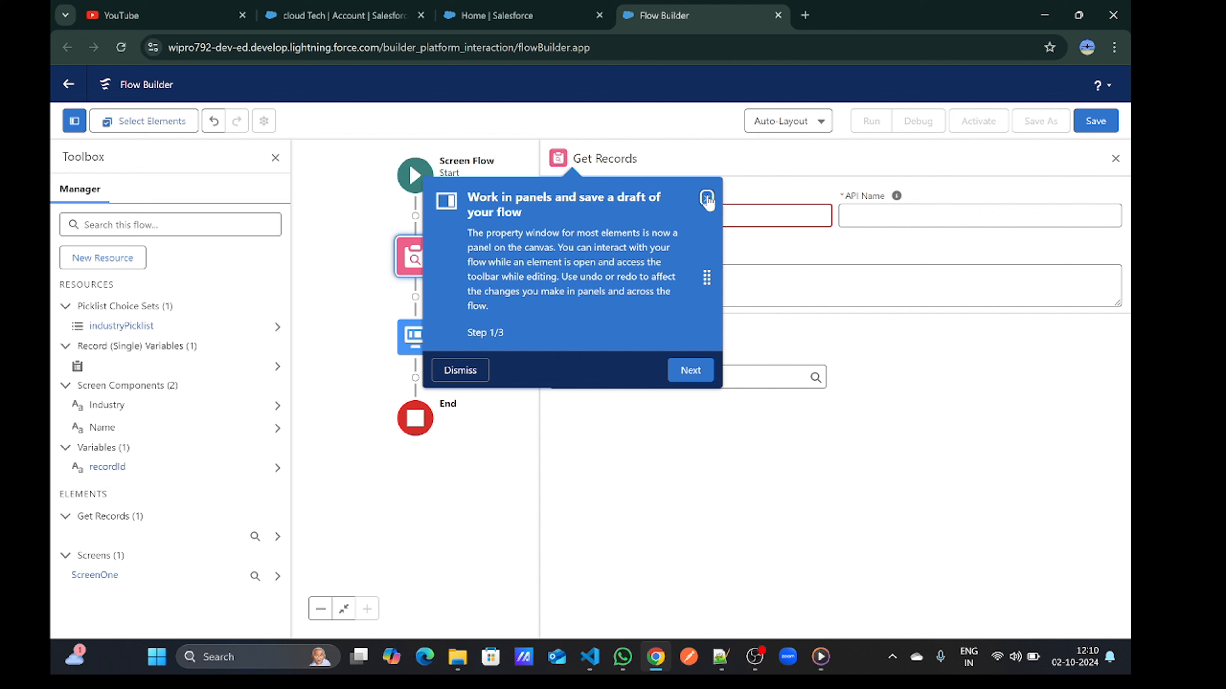
left_click(706, 198)
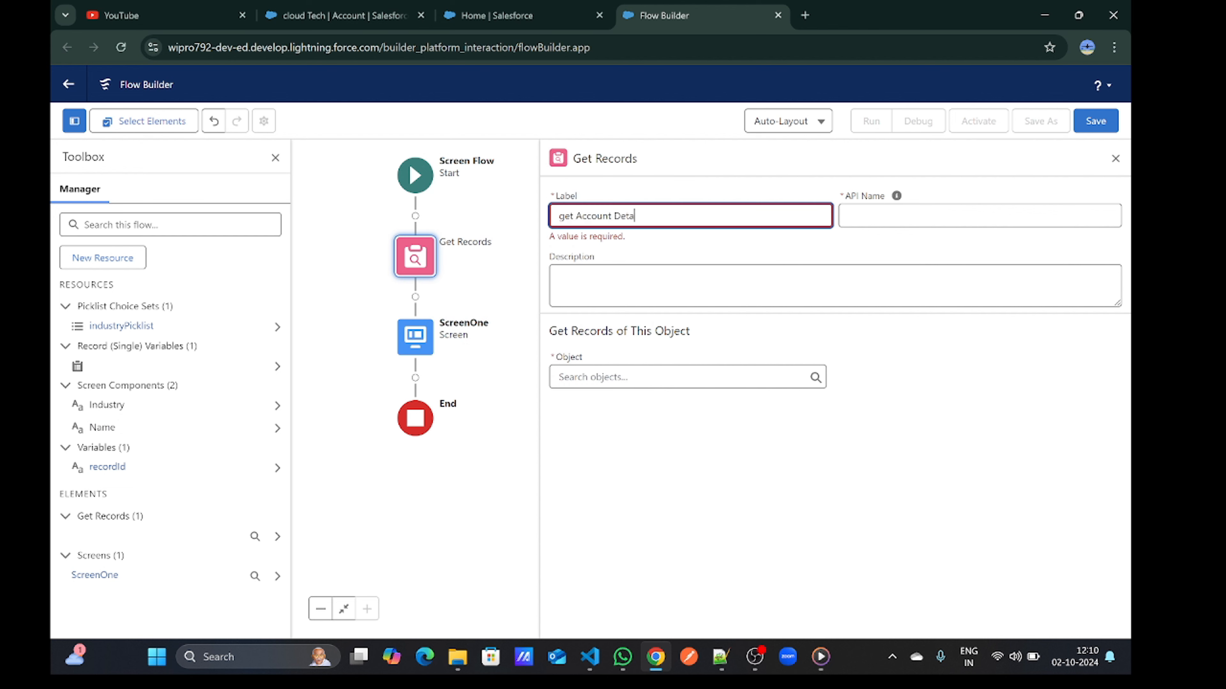
key("Tab")
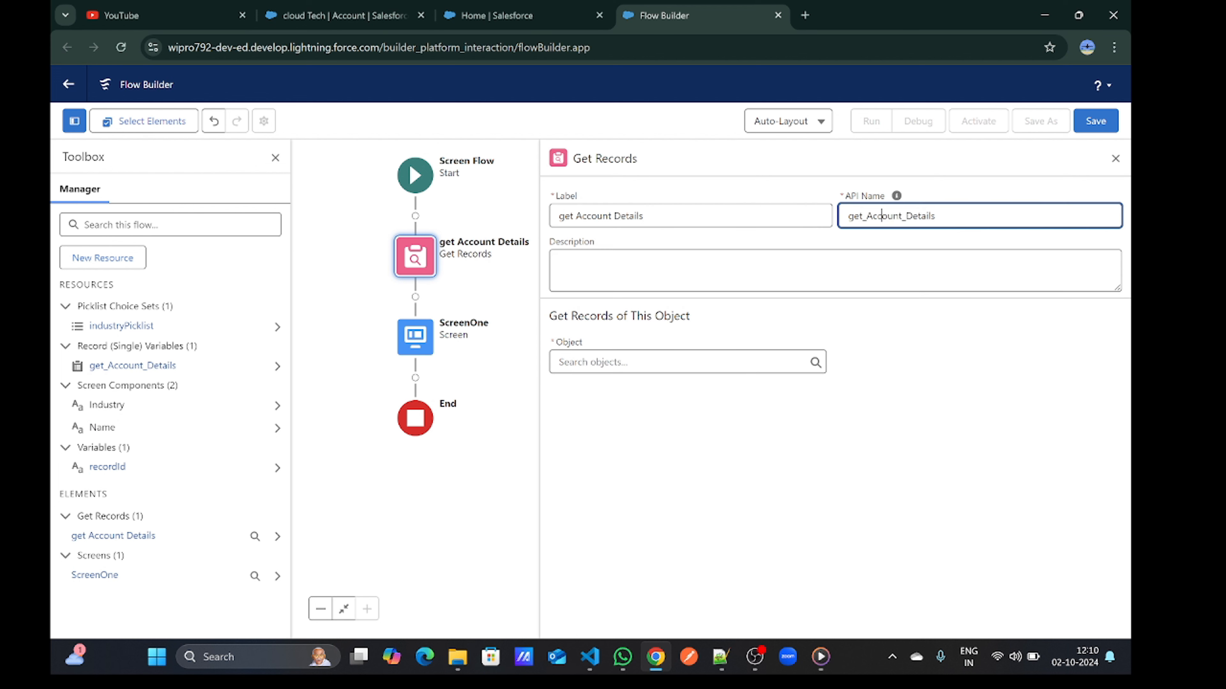
left_click(664, 369)
type("Acc")
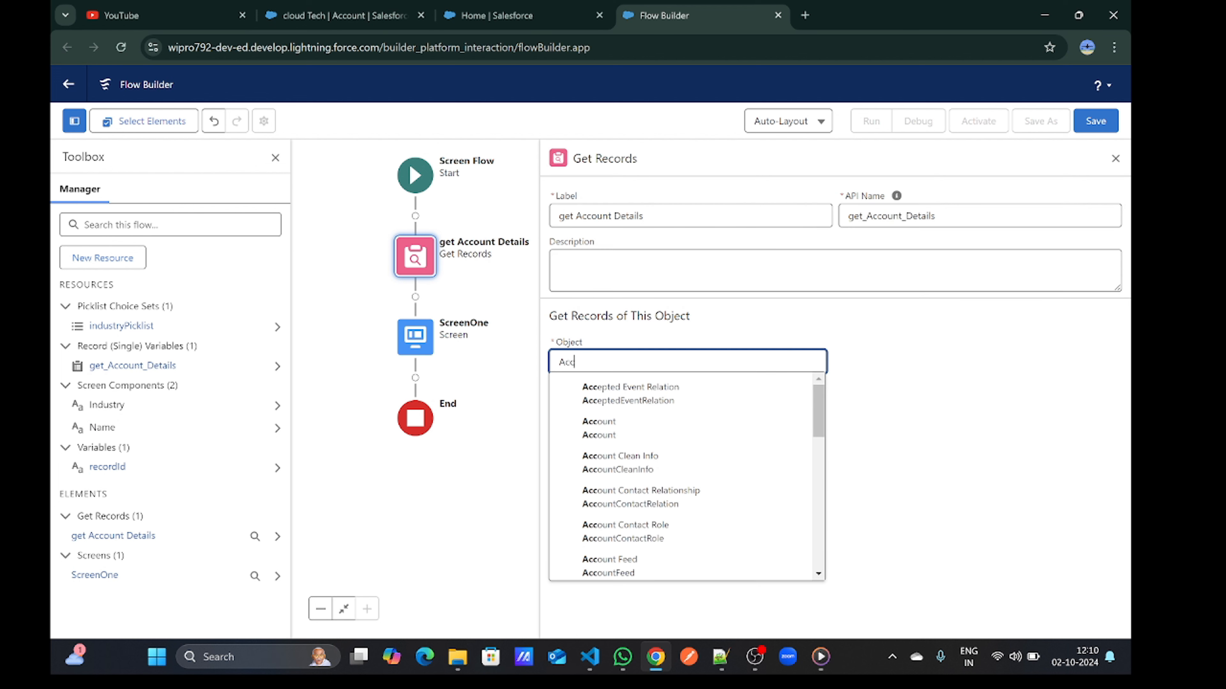
left_click(630, 430)
Filter the Account records in get Account Details so that Id equals the recordId variable
scroll(699, 475, "down", 2)
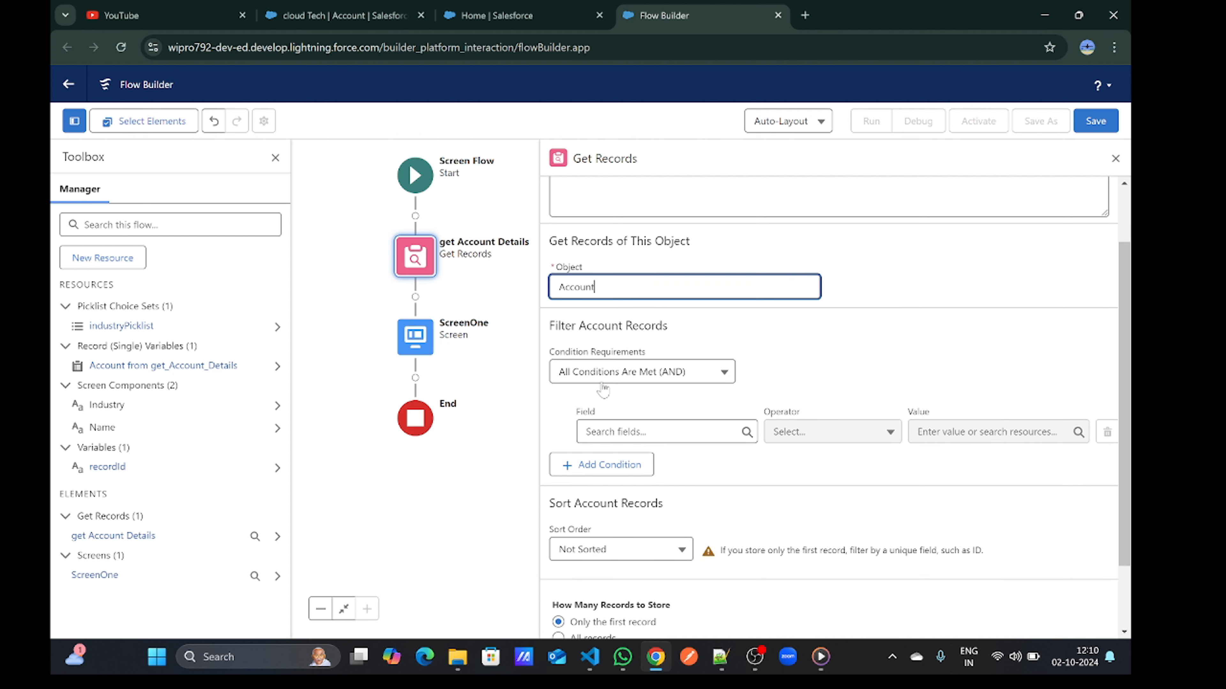
left_click(698, 430)
type("id")
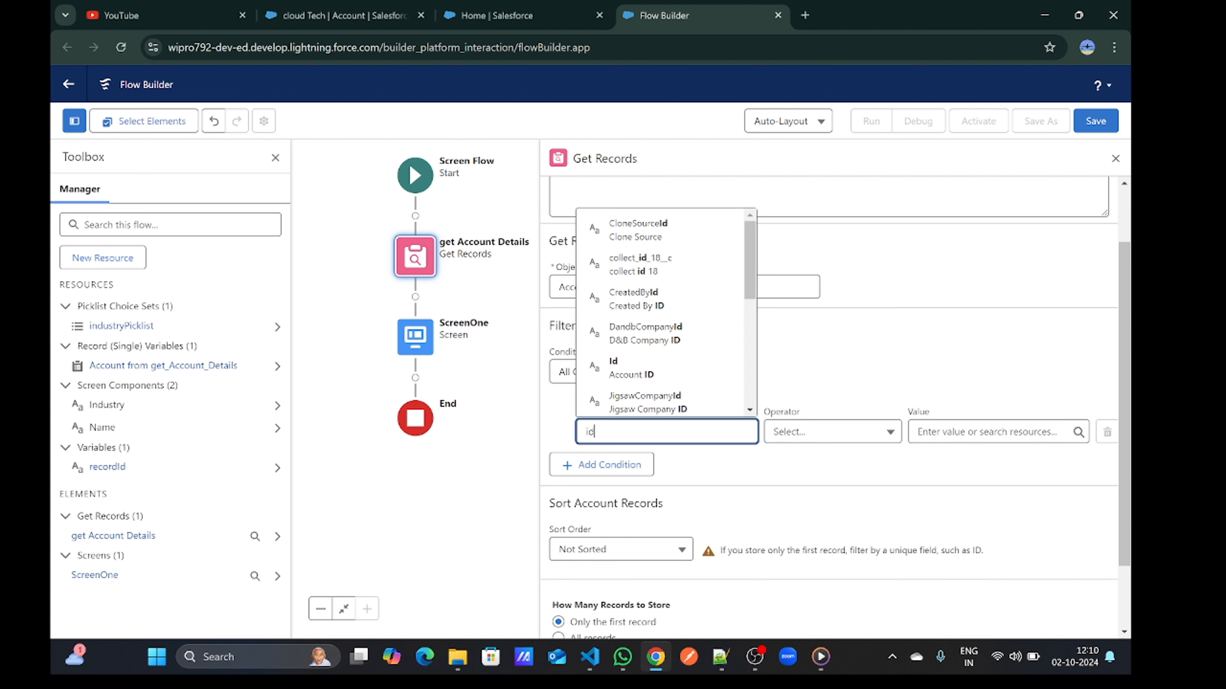
left_click(622, 367)
left_click(946, 432)
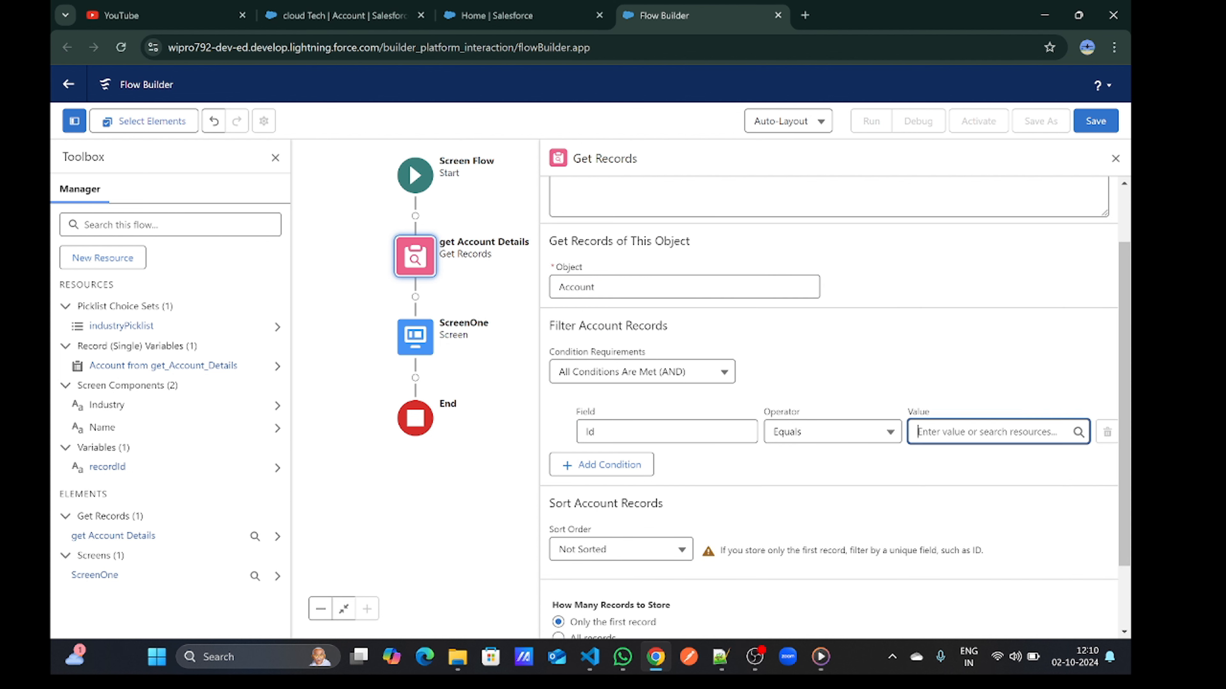
type("rec")
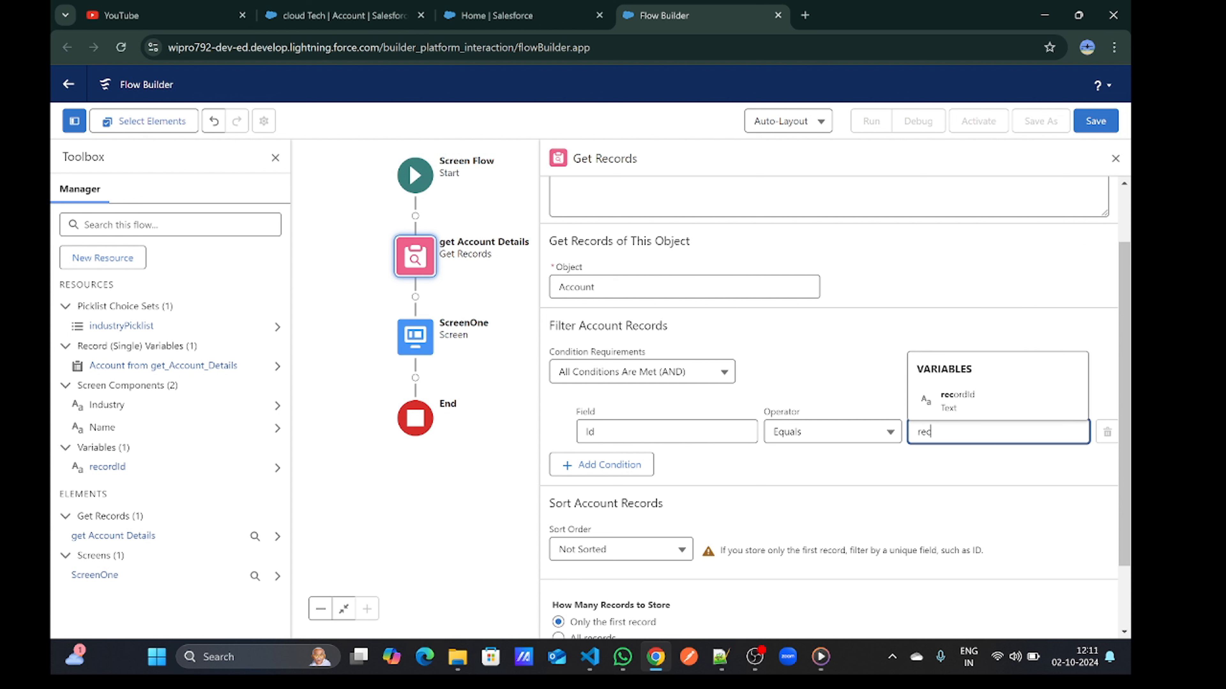
left_click(965, 400)
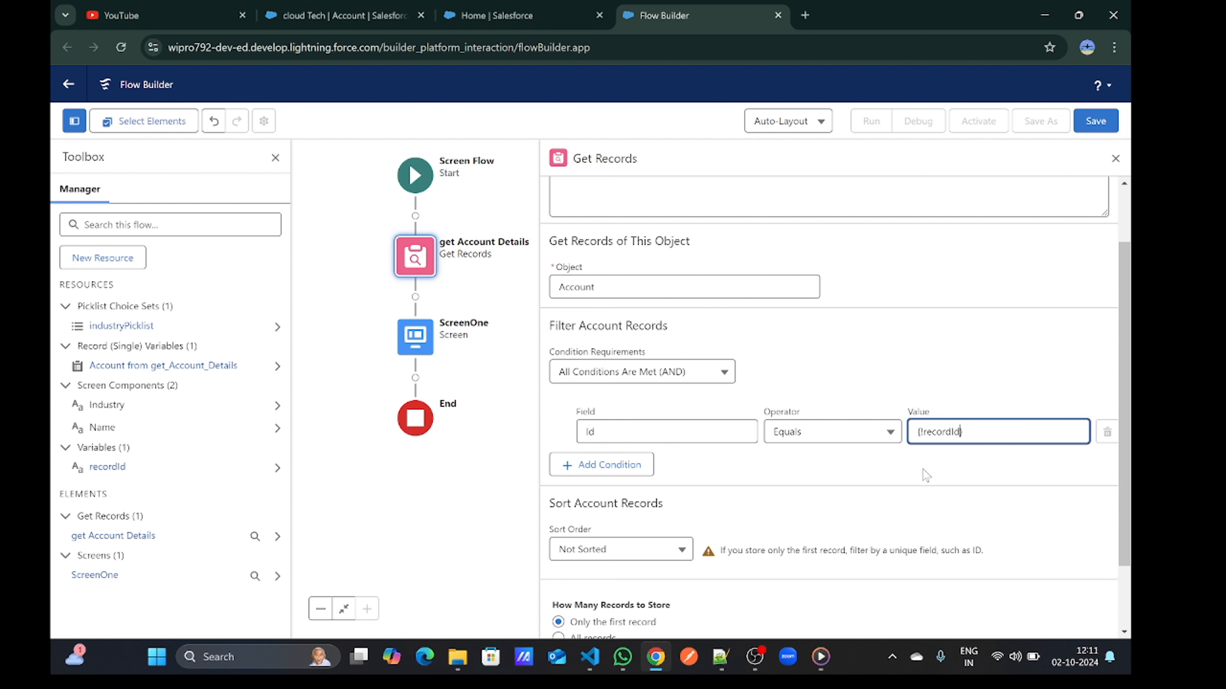
left_click_drag(903, 493, 936, 360)
left_click(896, 482)
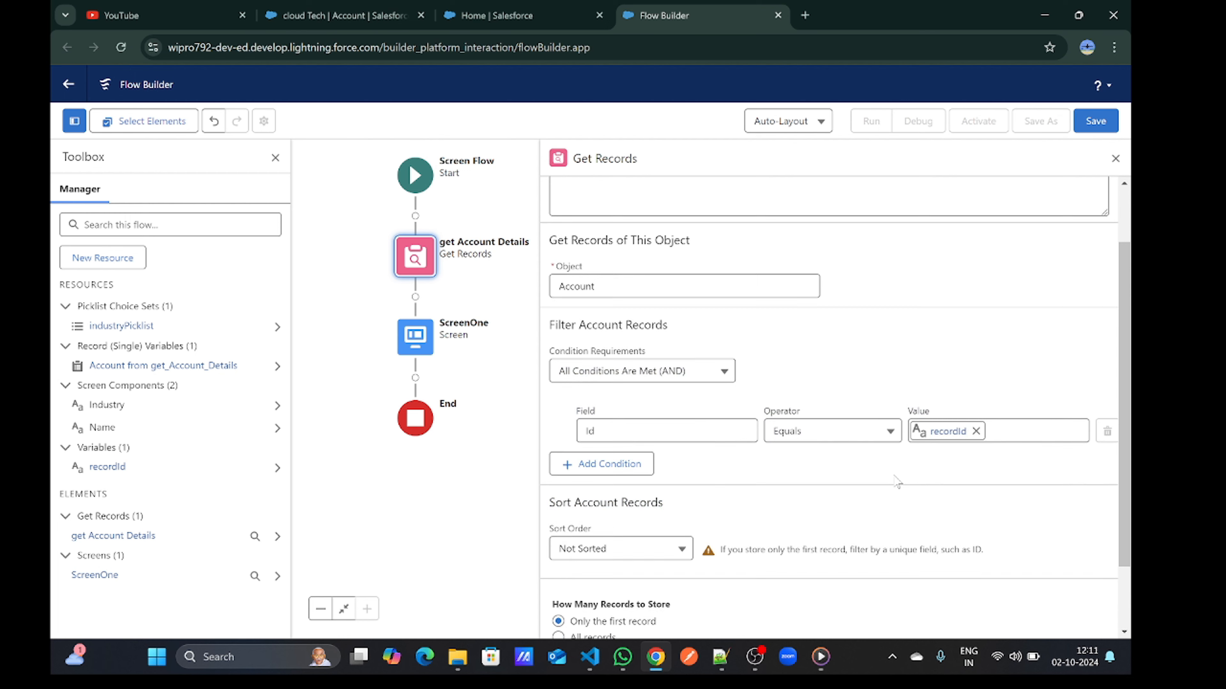
scroll(897, 481, "down", 2)
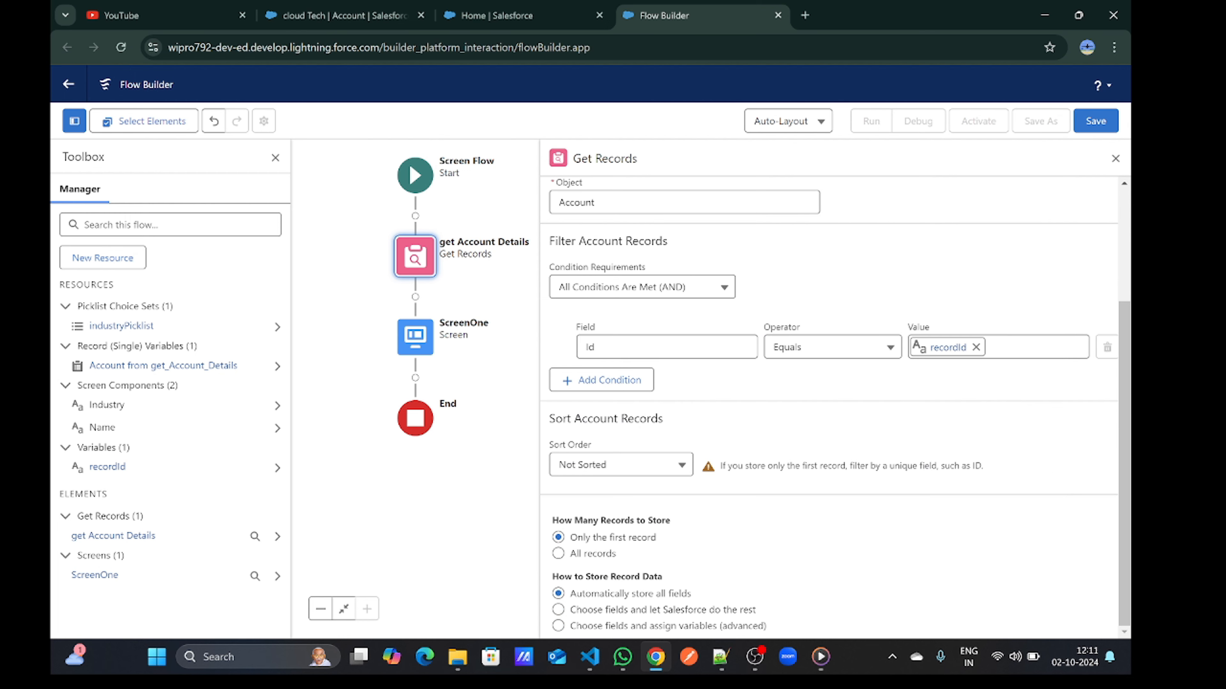
Edit ScreenOne and set the Name text input's default value to the Name field of get_Account_Details
double_click(414, 338)
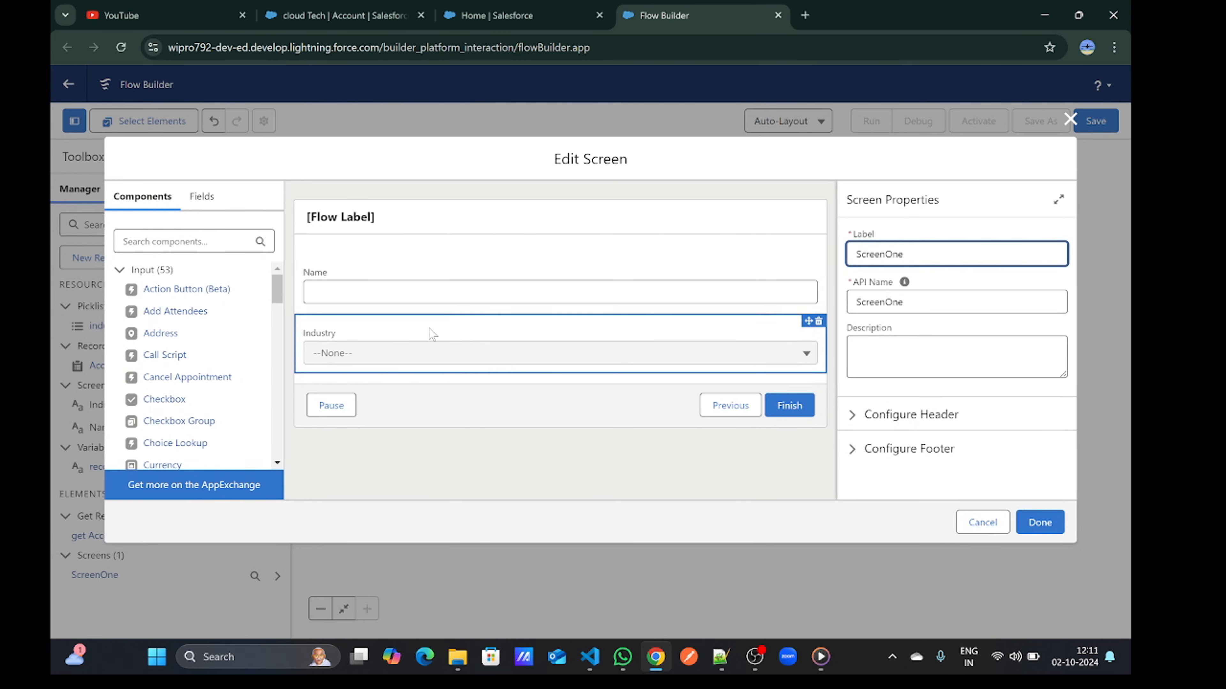
left_click(449, 292)
scroll(941, 435, "down", 3)
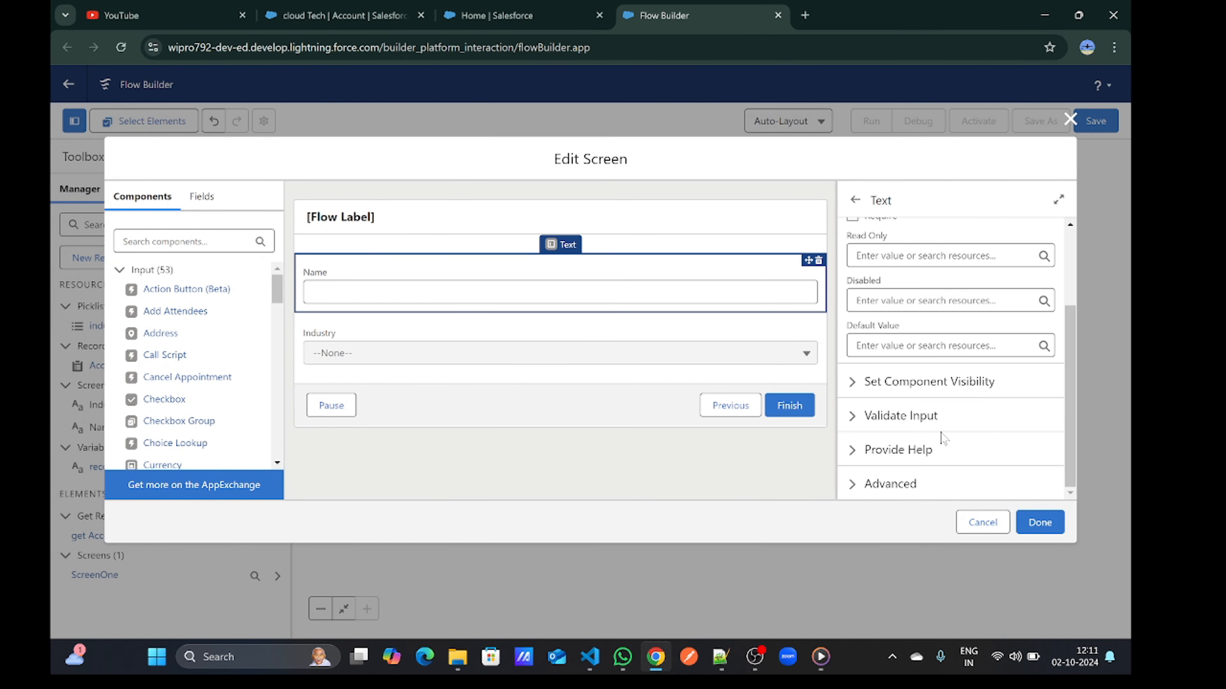
left_click(941, 345)
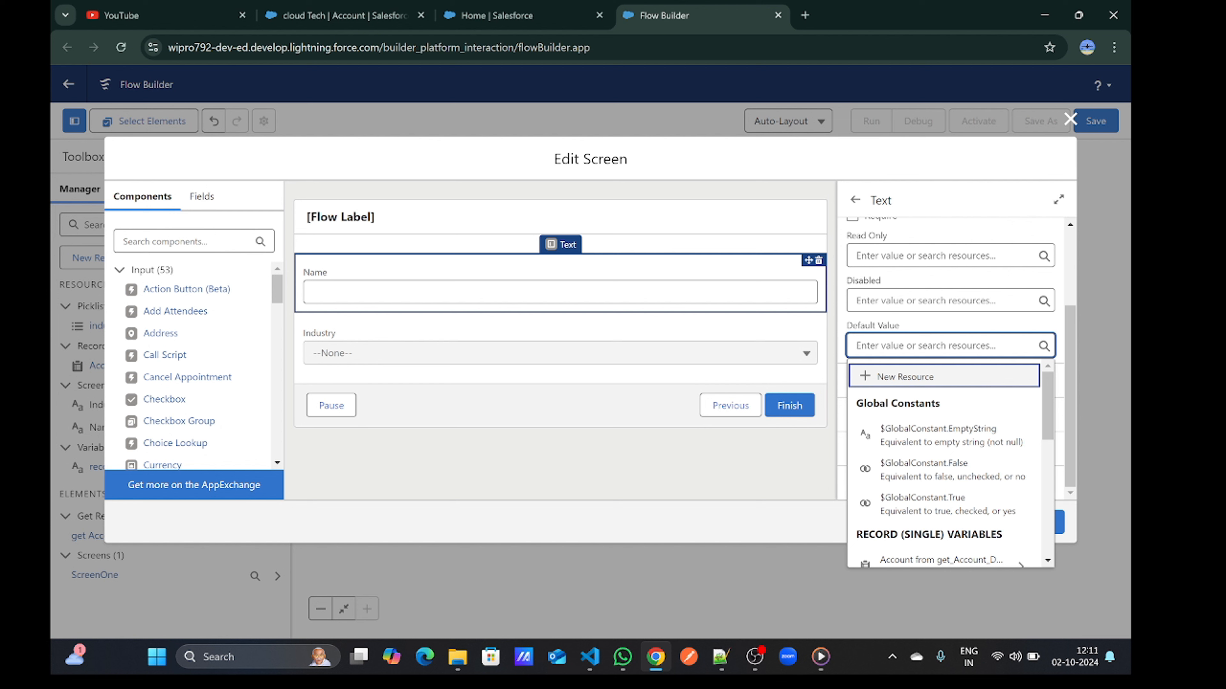
type("get")
left_click(948, 404)
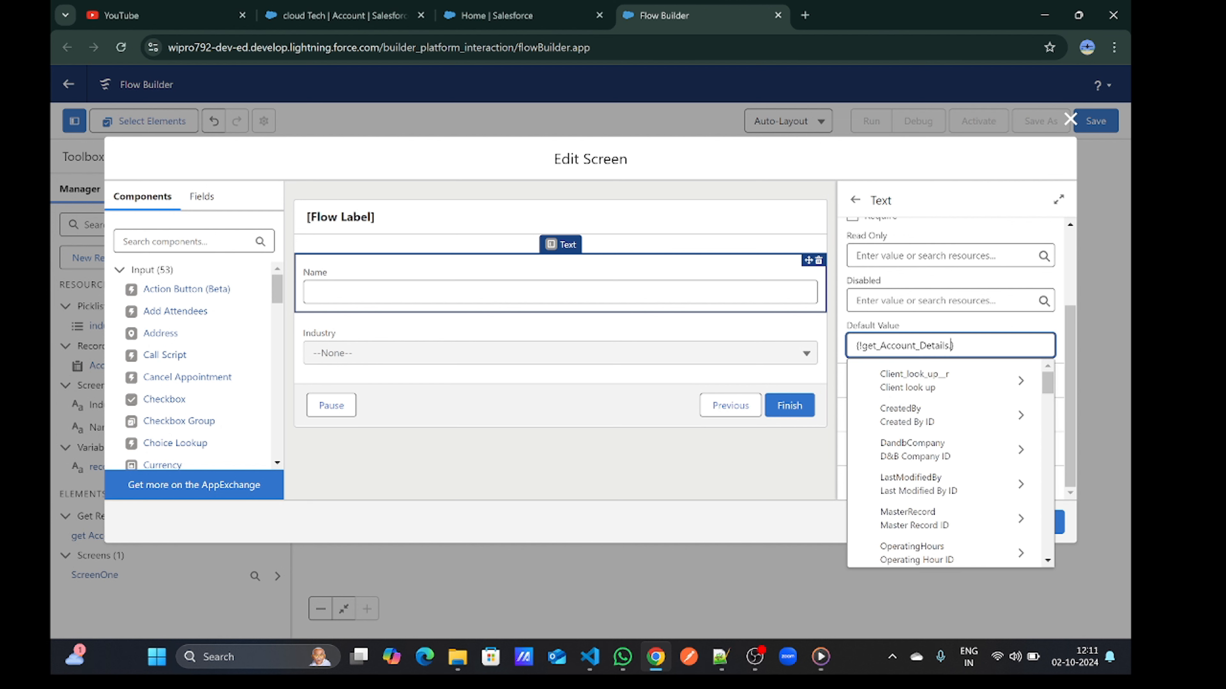
type(".Name")
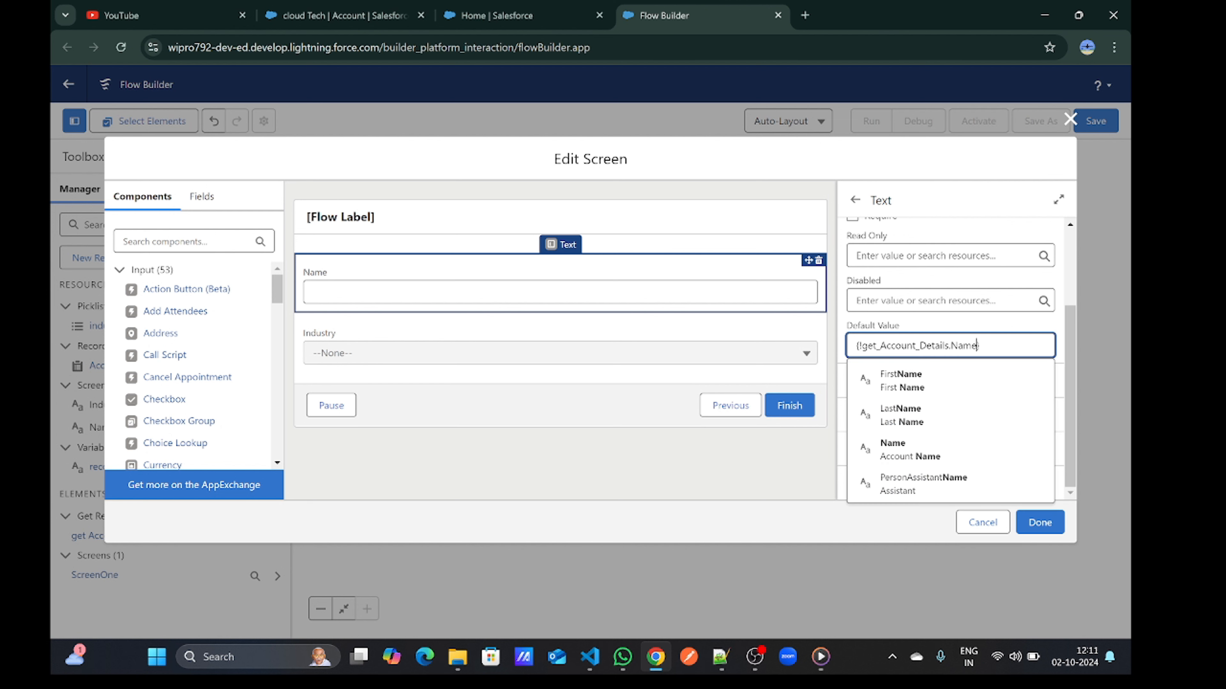
left_click(911, 451)
Set the Industry picklist's default value to the Industry field of get_Account_Details and finish editing the screen
left_click(610, 334)
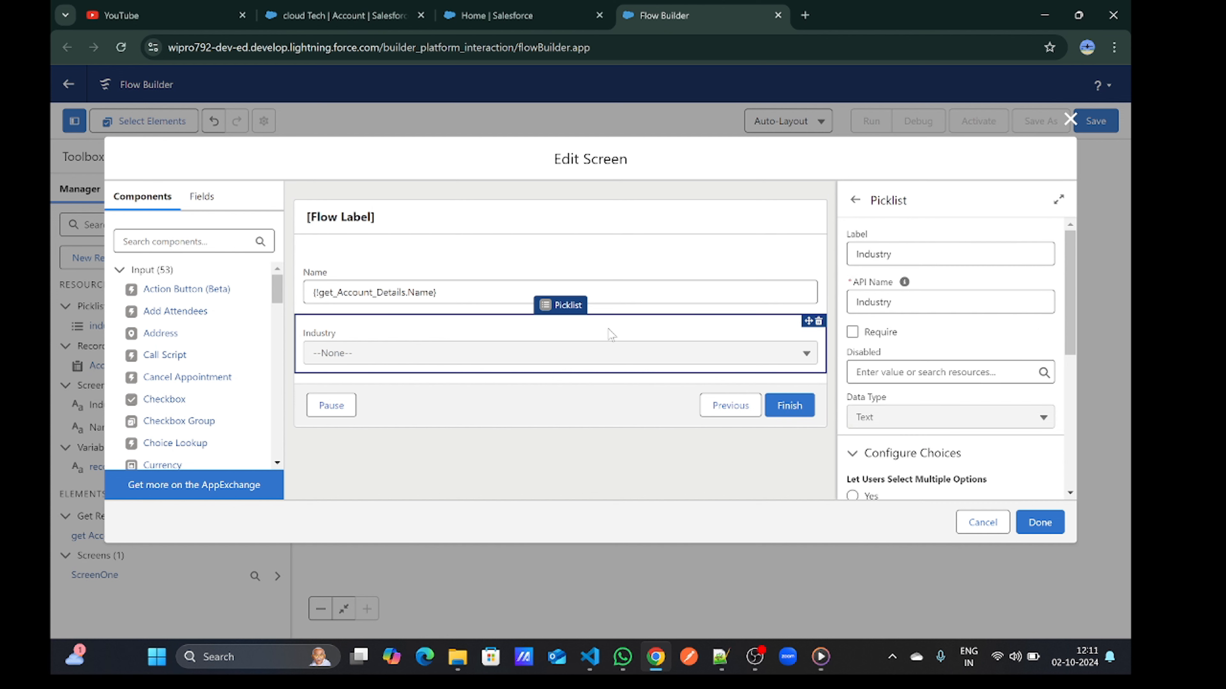
left_click(926, 372)
scroll(926, 372, "down", 5)
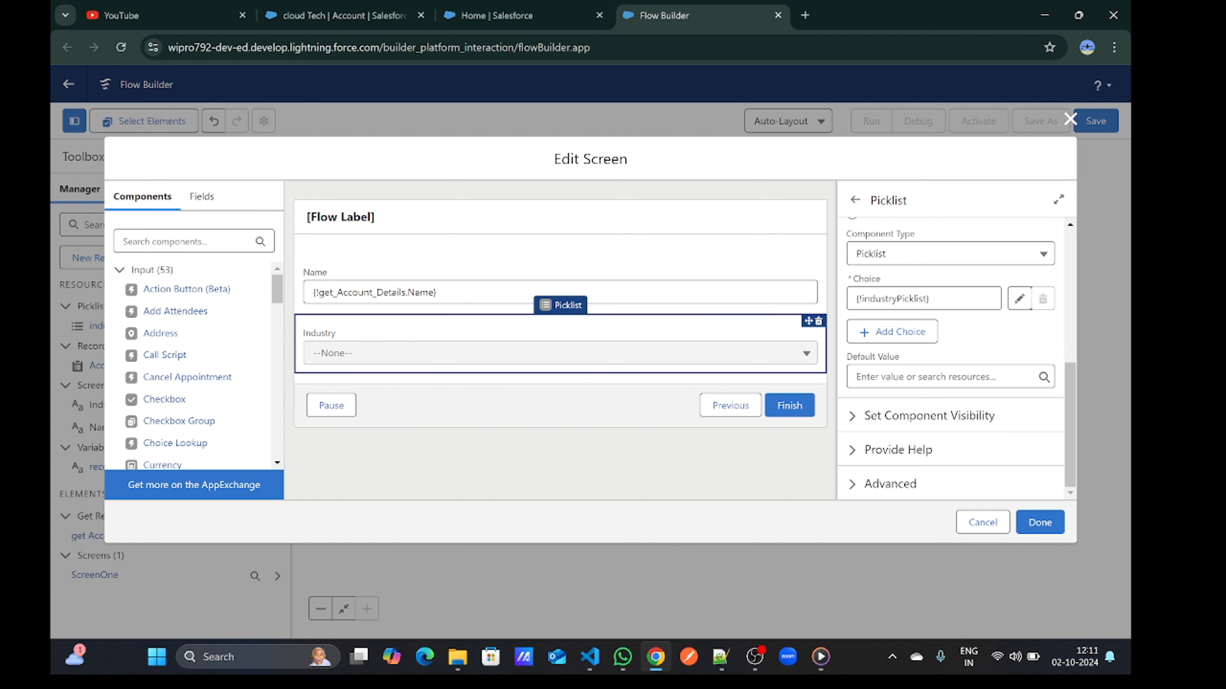
left_click(926, 376)
type("get")
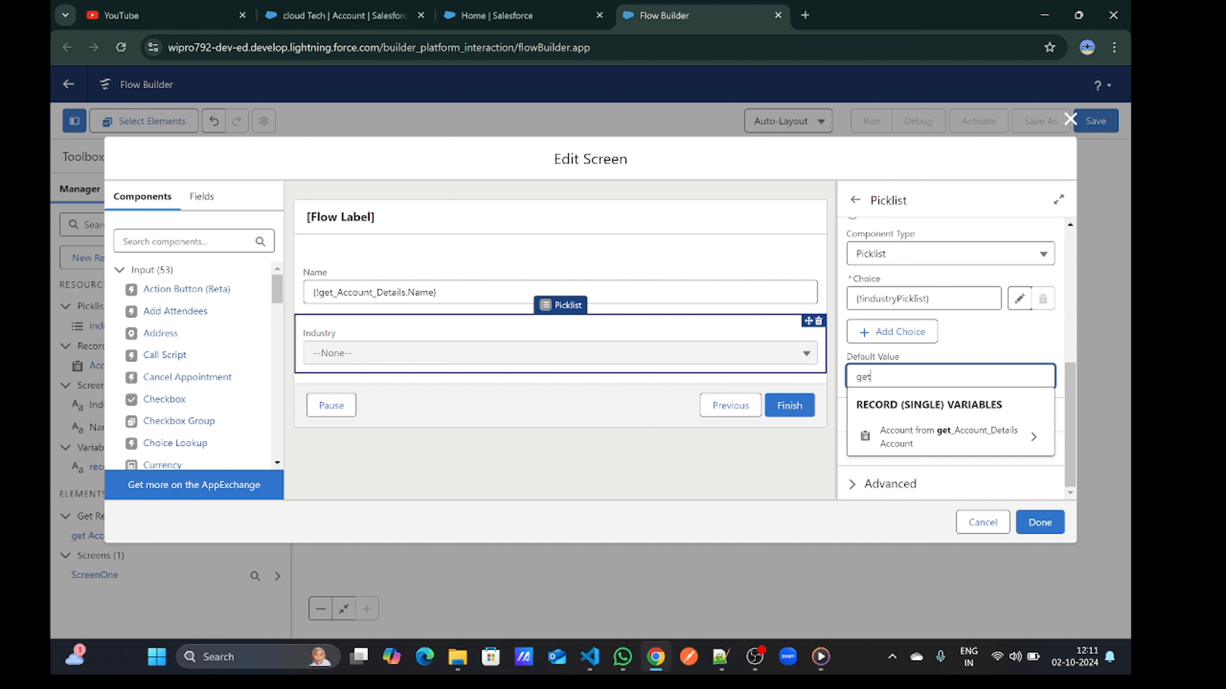
left_click(931, 433)
type("ind")
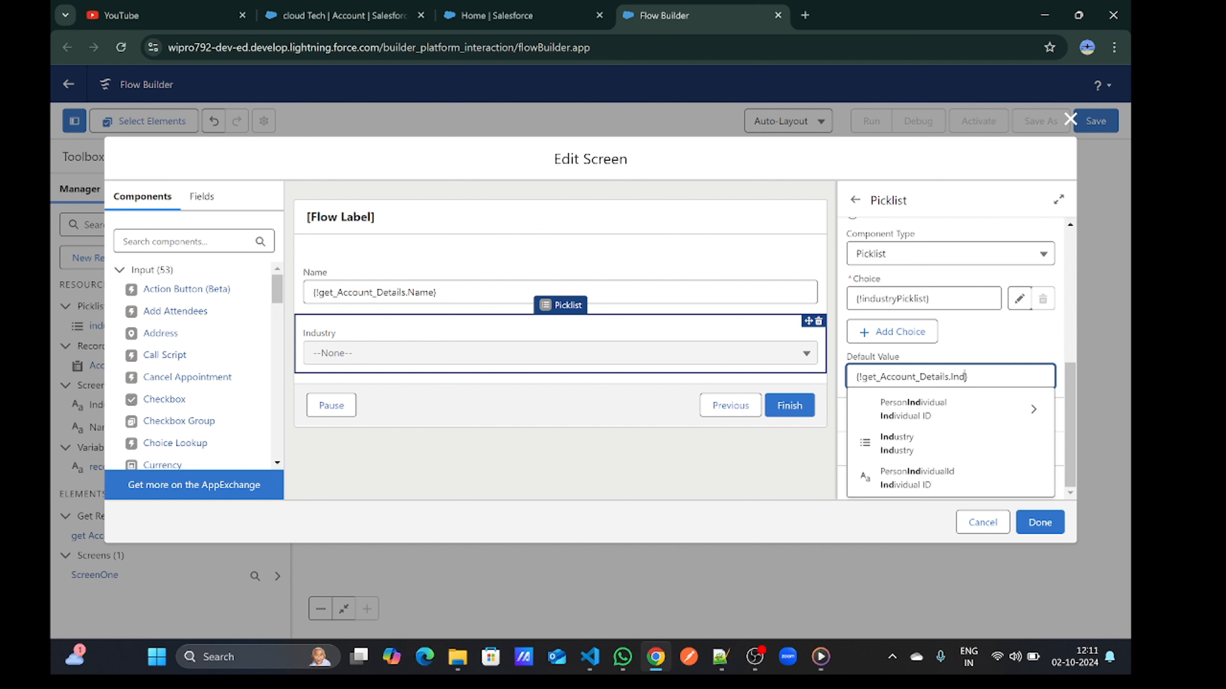
left_click(917, 438)
left_click(1039, 522)
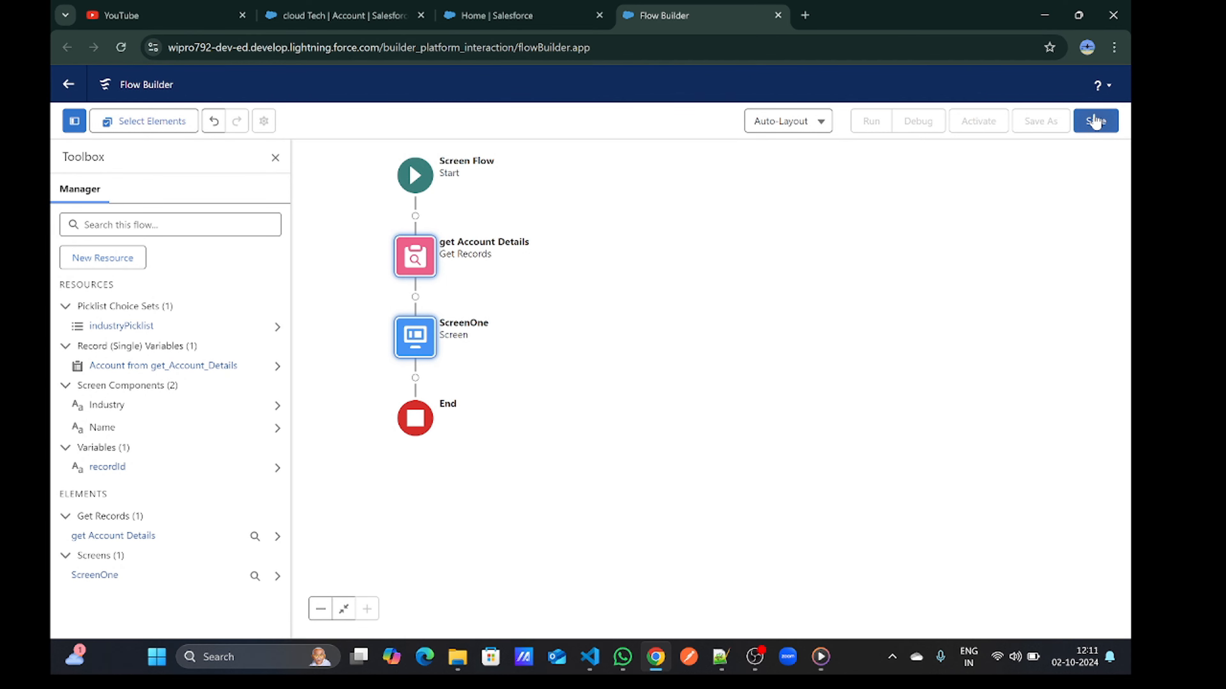
Save the flow with the label Update Account Details and API name Update_Account_Details
left_click(1094, 122)
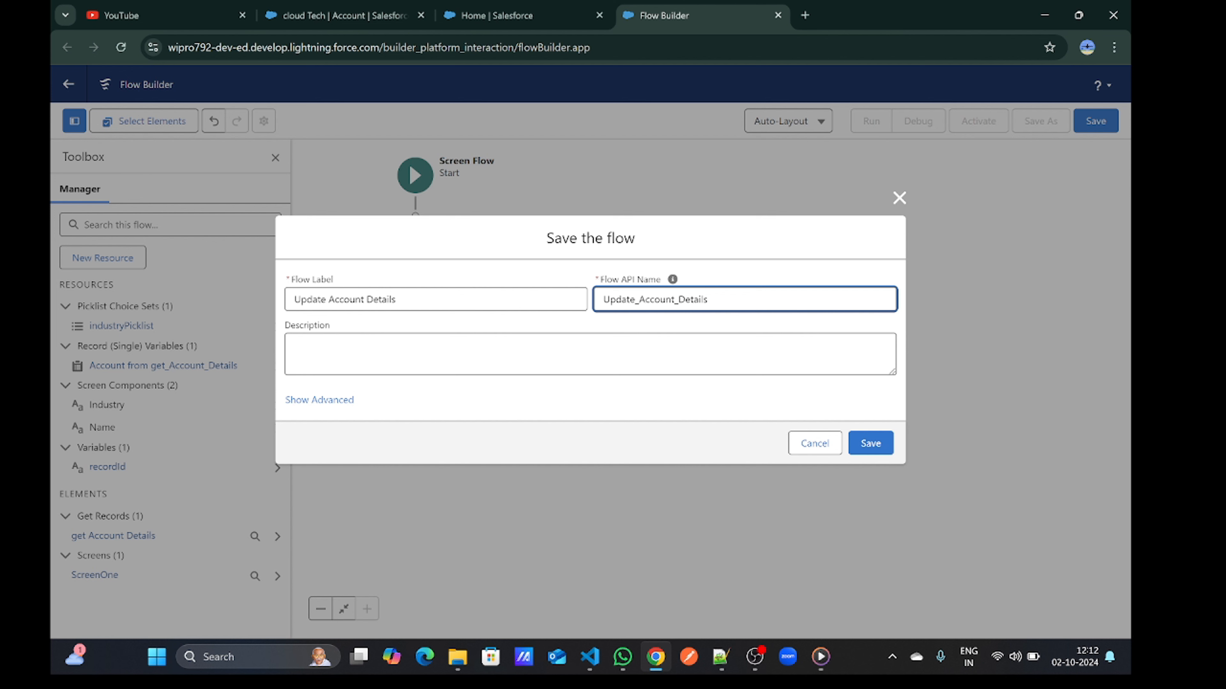
left_click(870, 443)
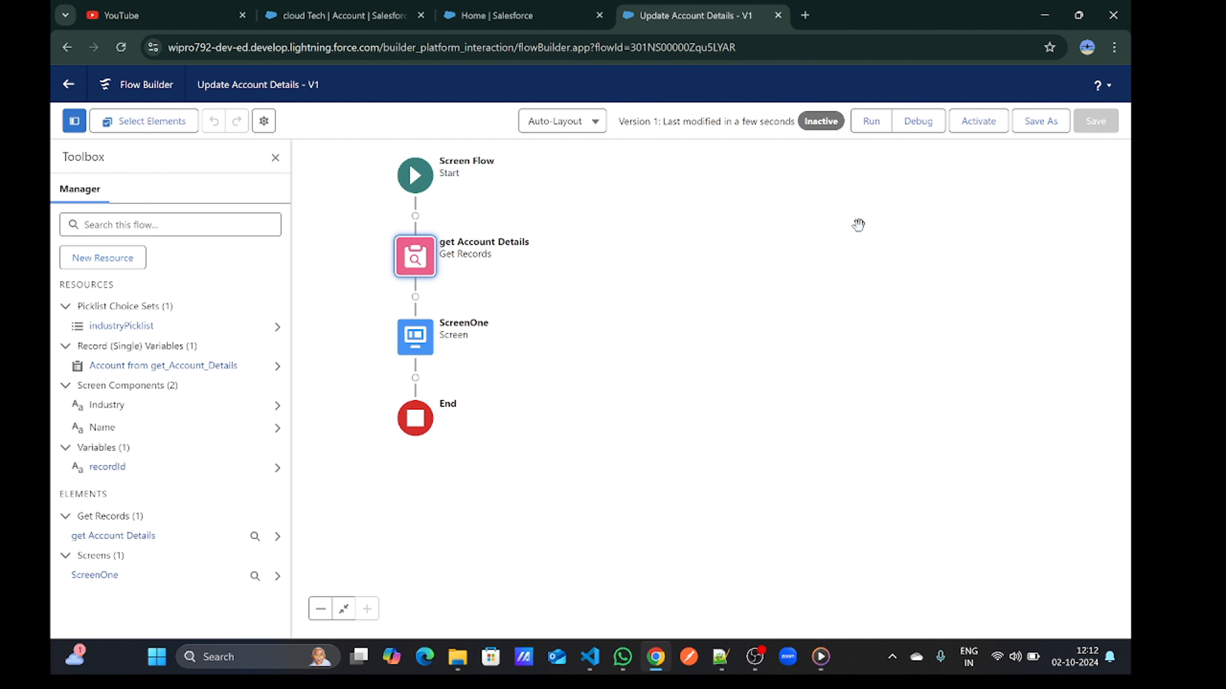
Debug the flow using the cloud Tech account's record ID, copied from its page address, as the recordId input
left_click(918, 121)
left_click(329, 10)
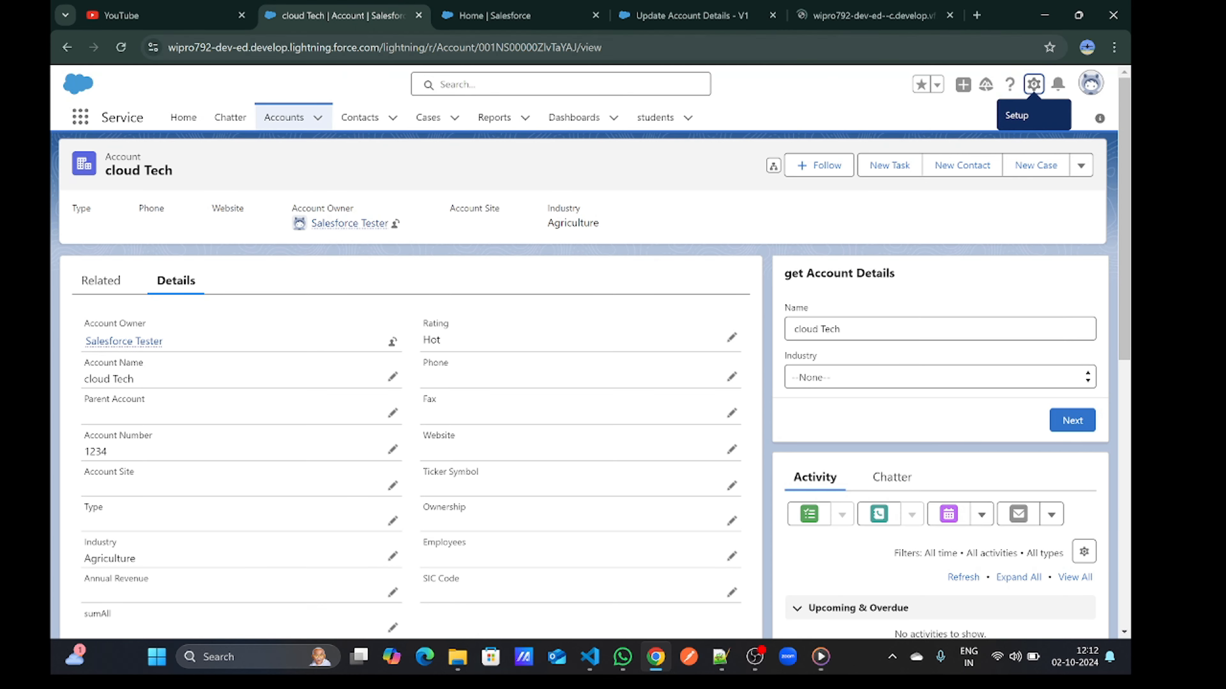
double_click(561, 47)
key("ctrl+c")
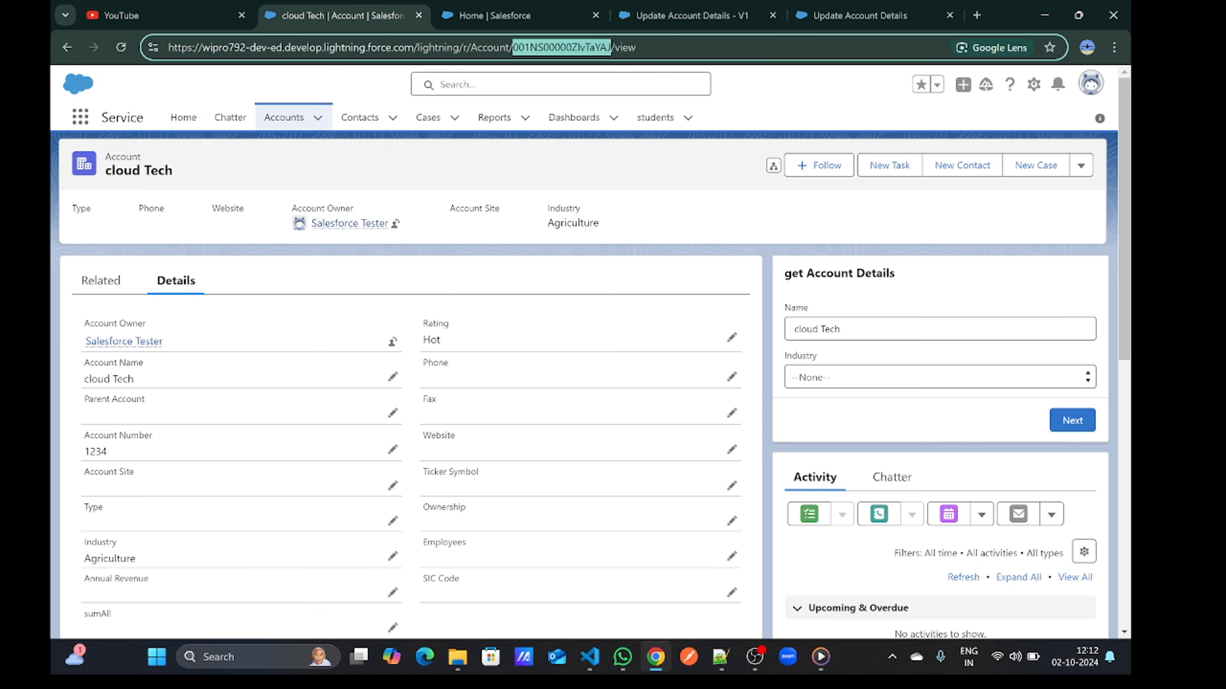
left_click(813, 8)
left_click(662, 436)
key("ctrl+v")
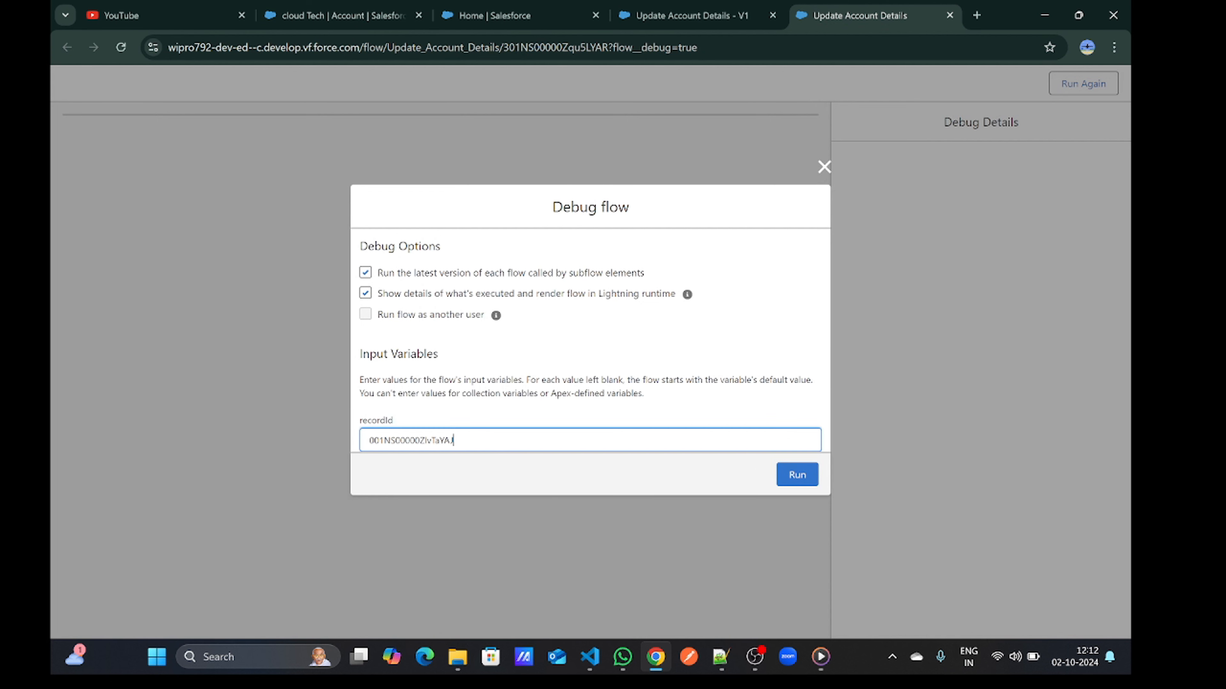
left_click(795, 476)
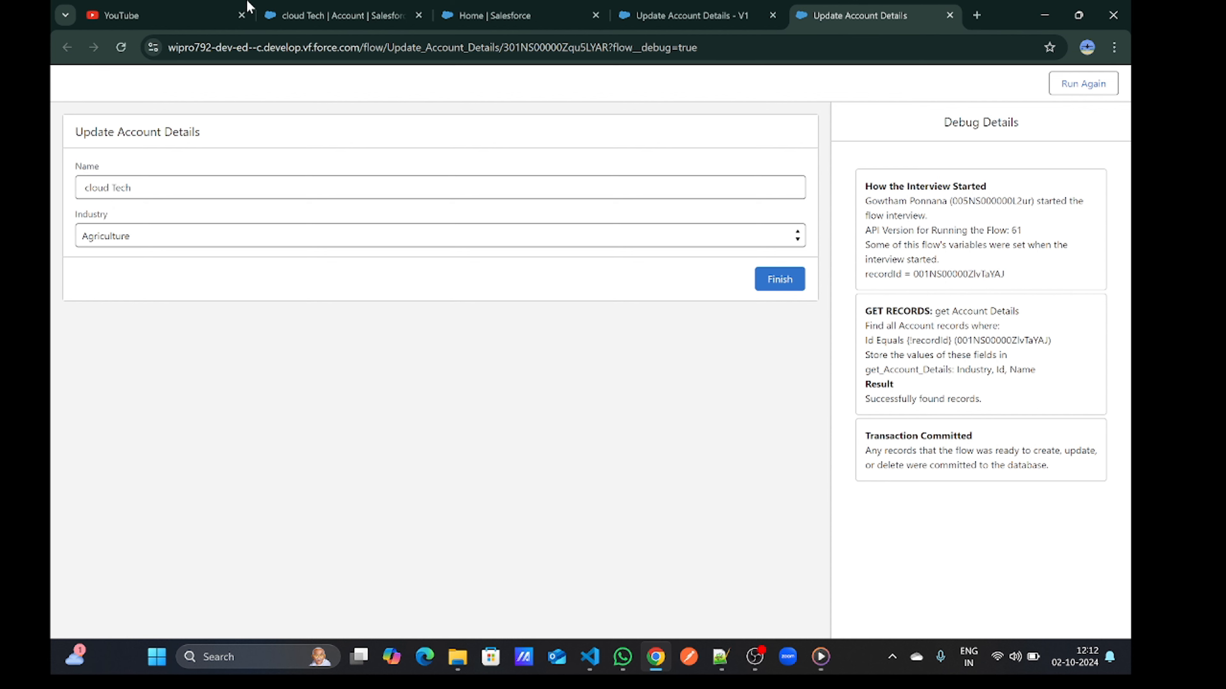
Edit the cloud Tech account's record page and add a Flow component above the Activity and Chatter tabs
left_click(306, 9)
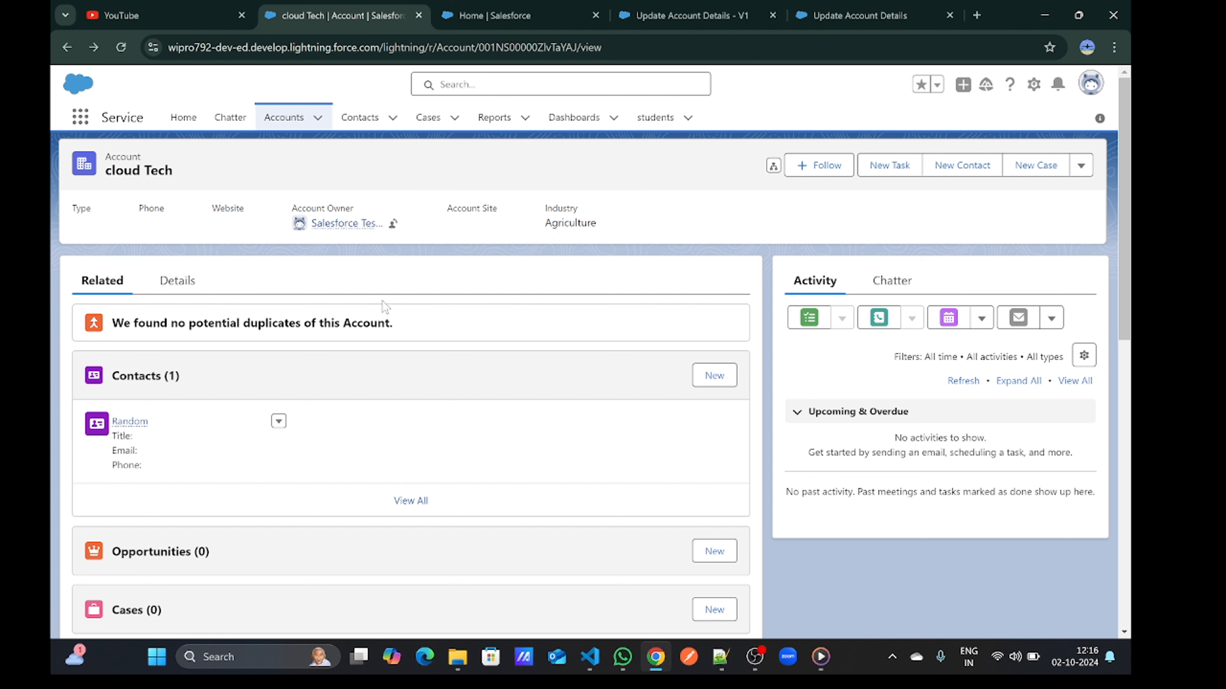
left_click(1034, 84)
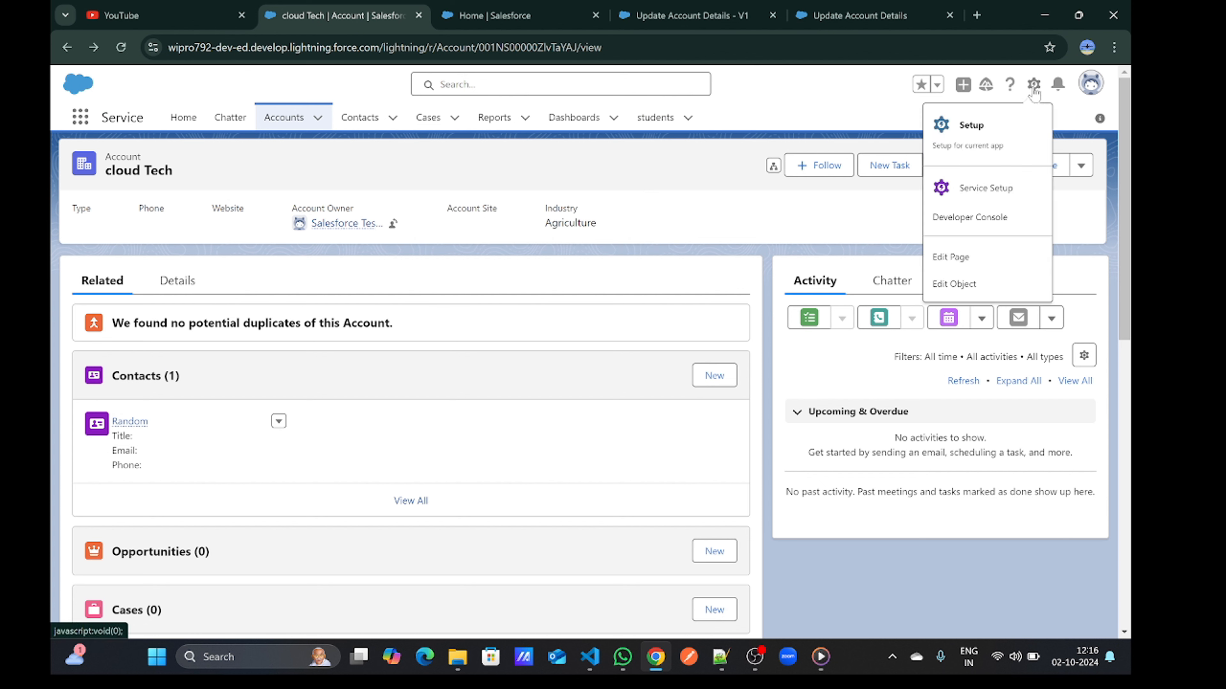
left_click(953, 258)
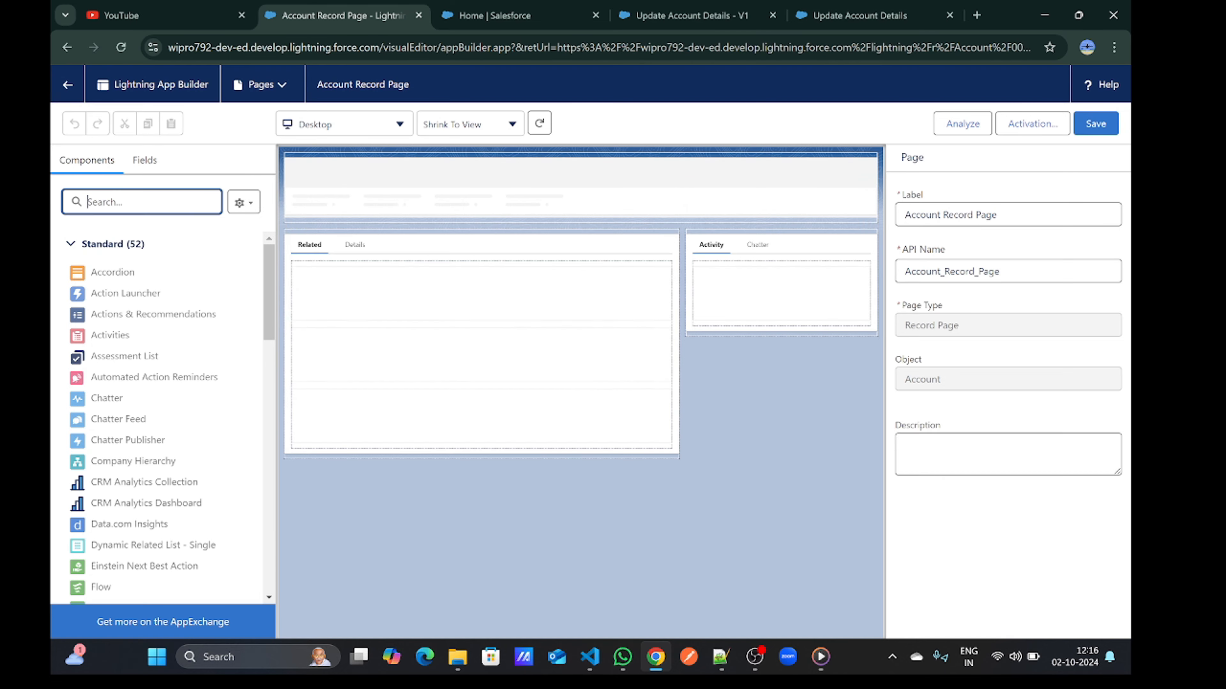
type("rlow")
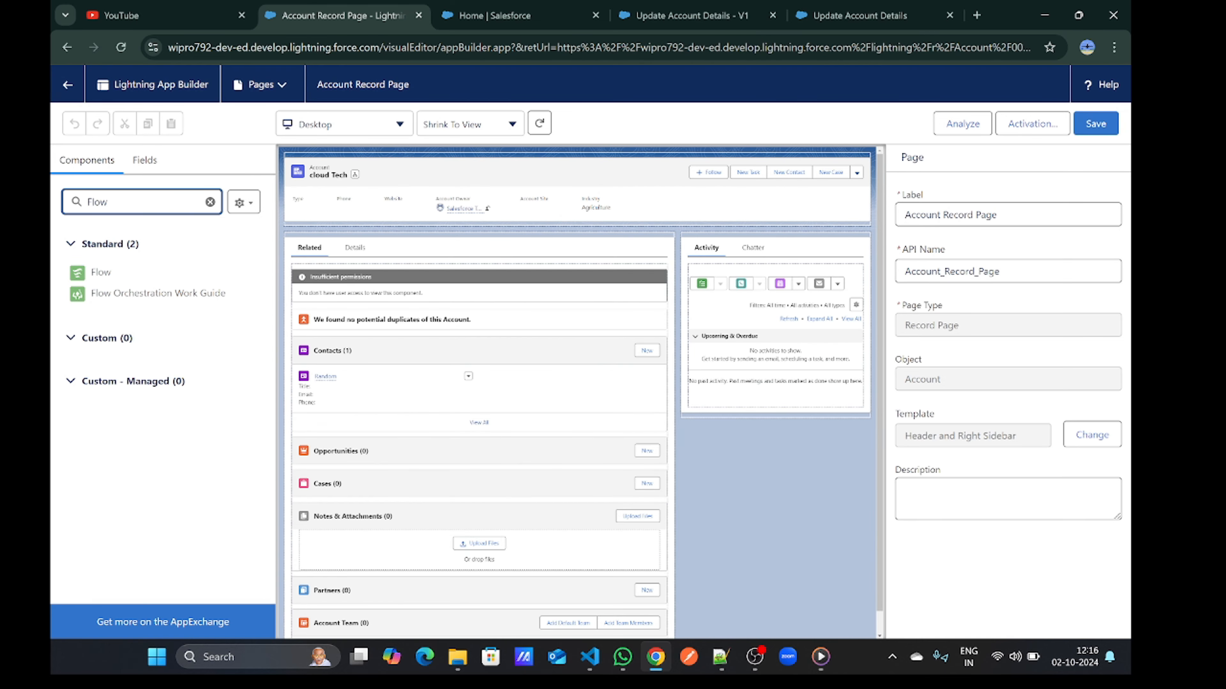
left_click_drag(144, 275, 714, 249)
Set the added Flow component to run the Update Account Details flow
left_click(949, 280)
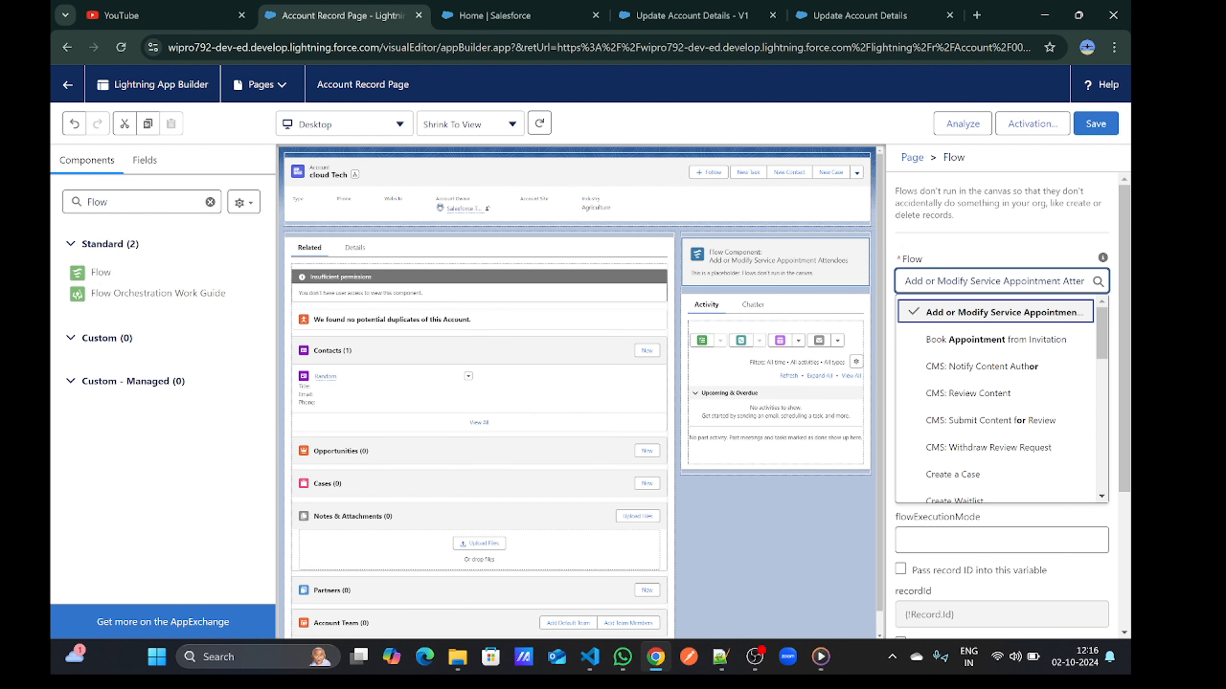
key("ctrl+a")
key("BackSpace")
type("upda")
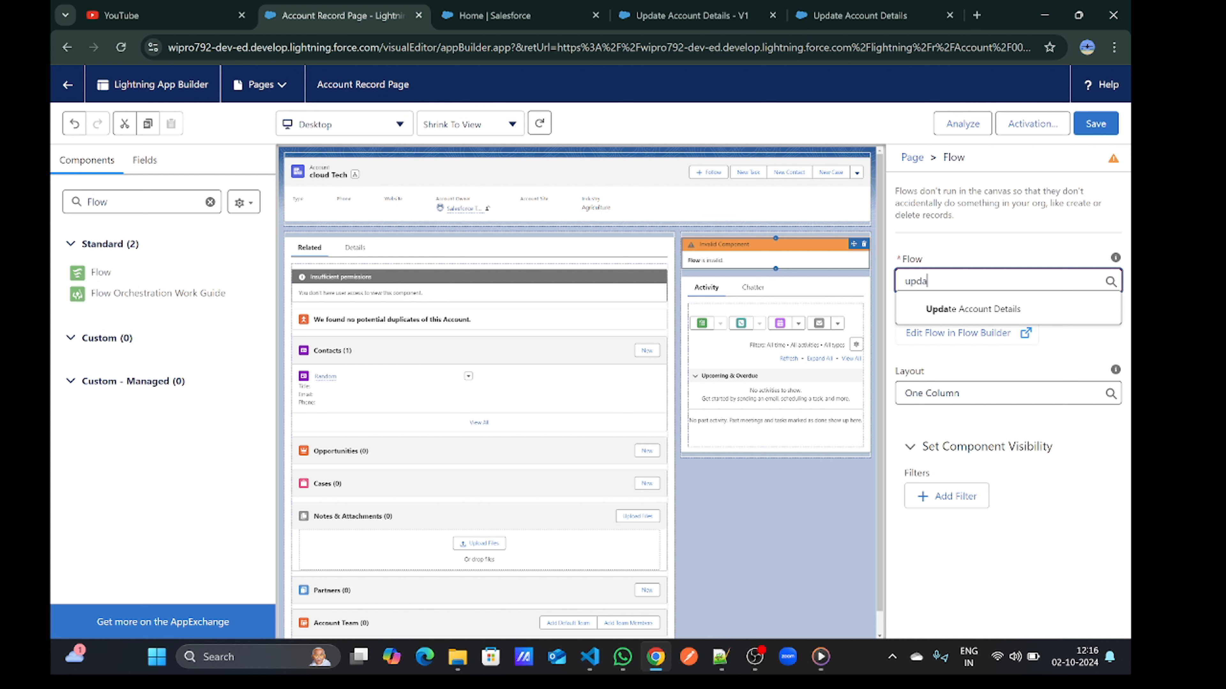
left_click(962, 313)
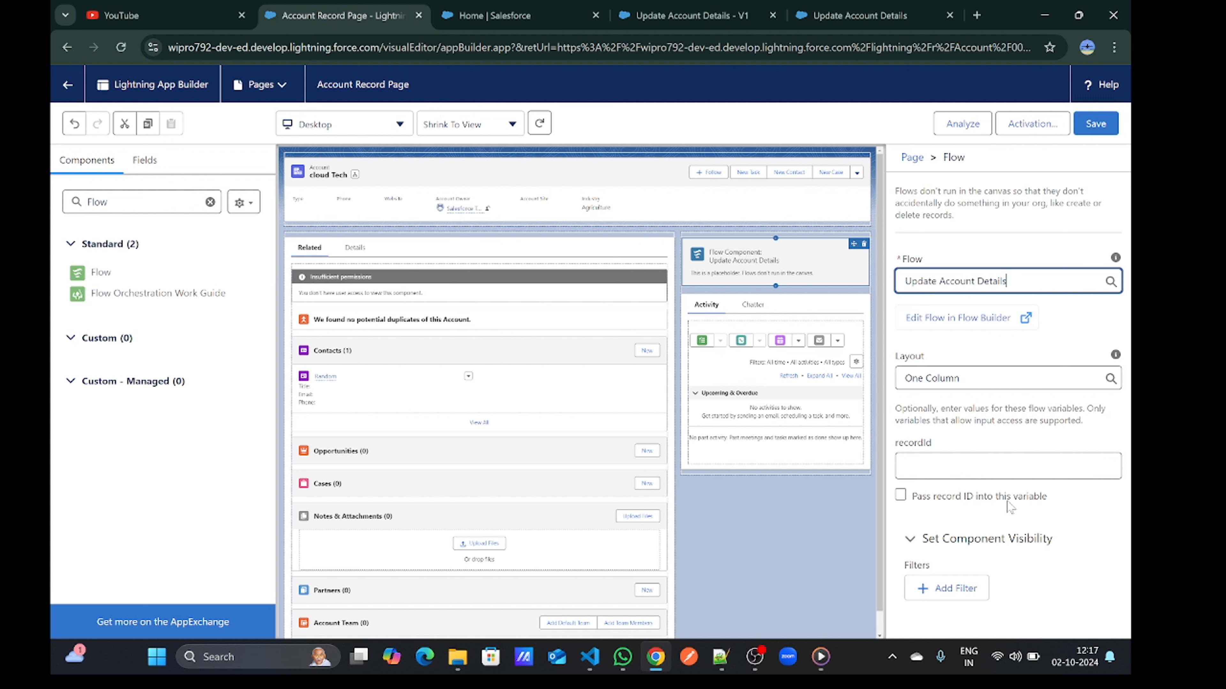
Pass the record ID into the component's recordId variable and save the Account Record Page
left_click(900, 496)
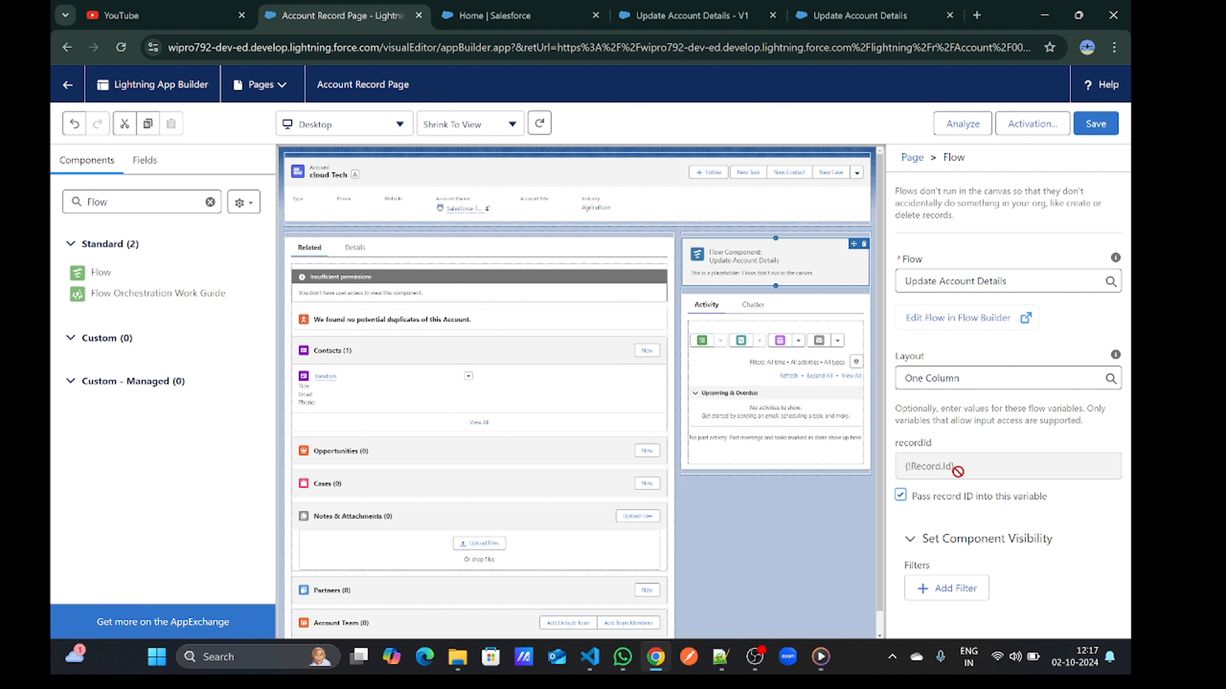
left_click(1096, 126)
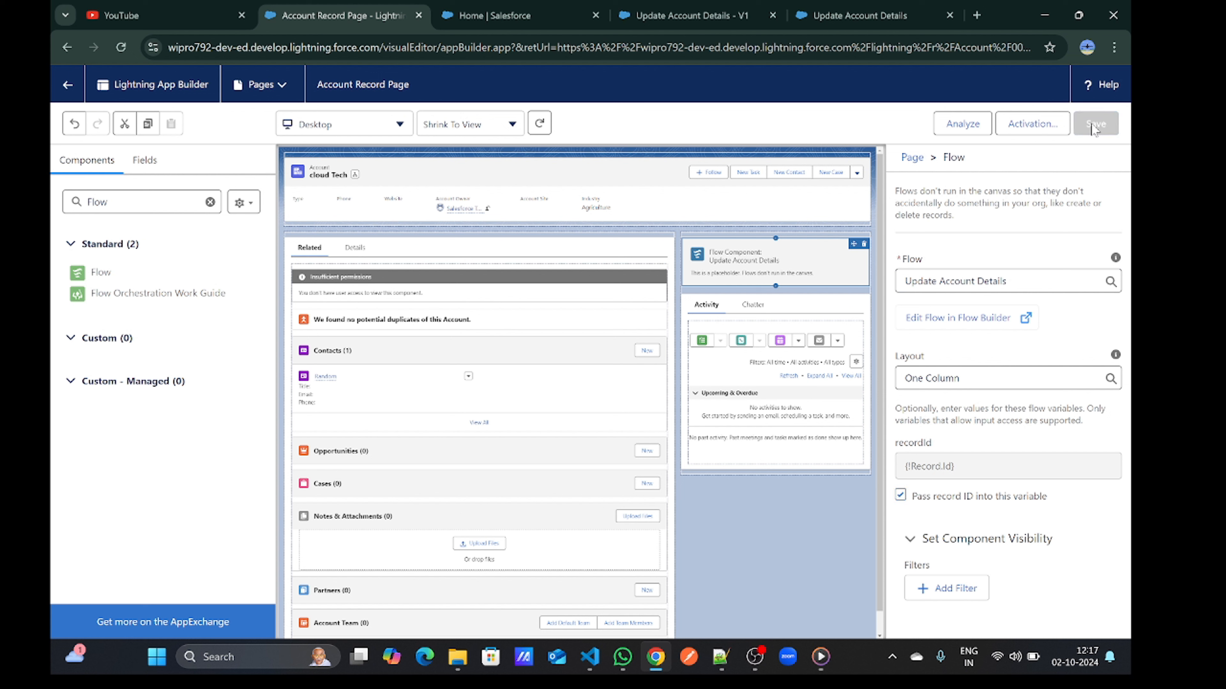
left_click(67, 47)
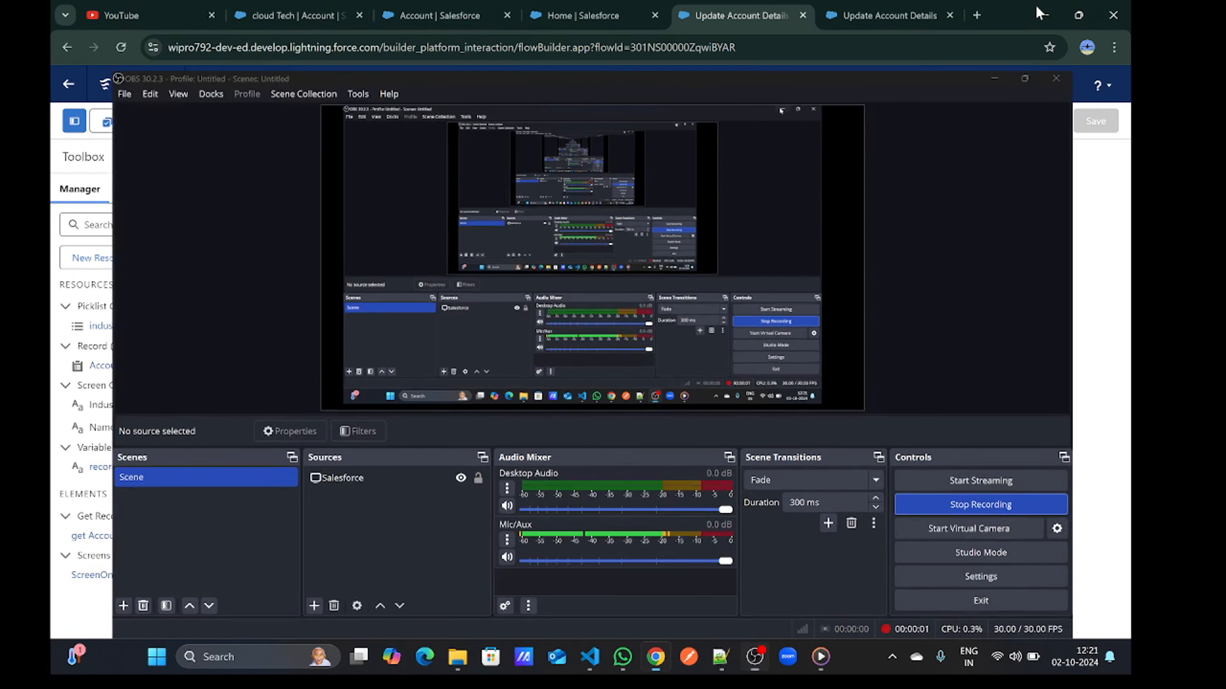
In the Update Account Details flow, add an Update Records element after ScreenOne, labelled Update Account with API name Update_Account
left_click(1040, 13)
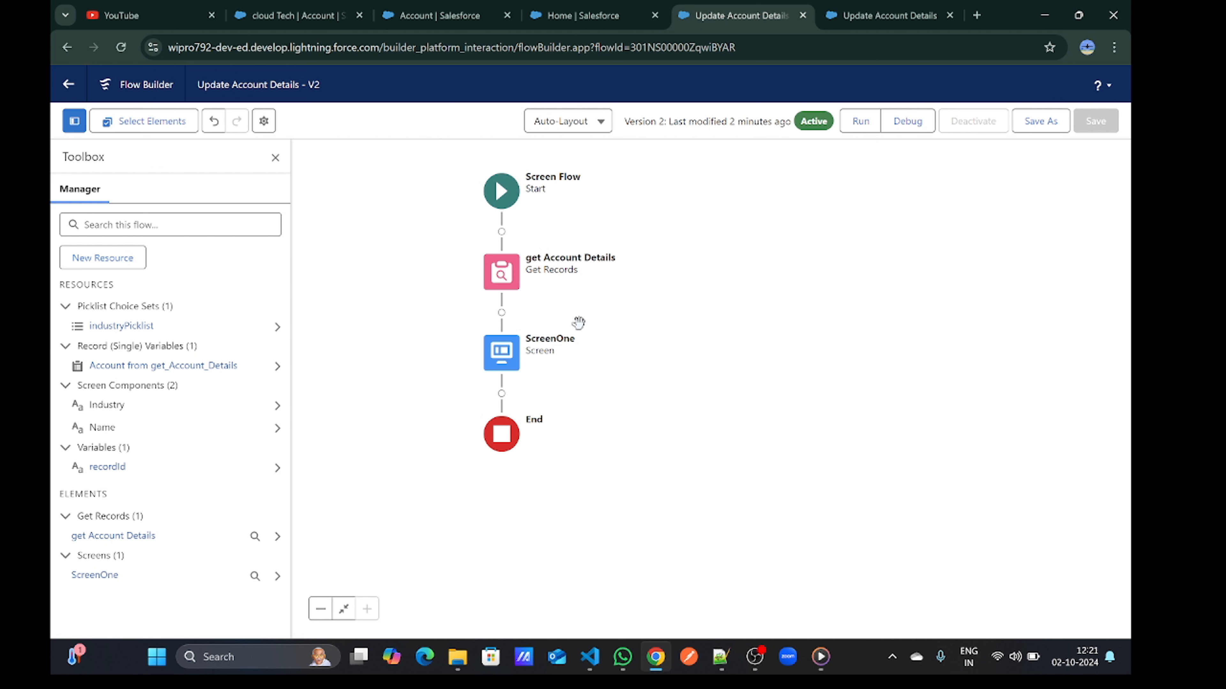
left_click_drag(588, 333, 644, 326)
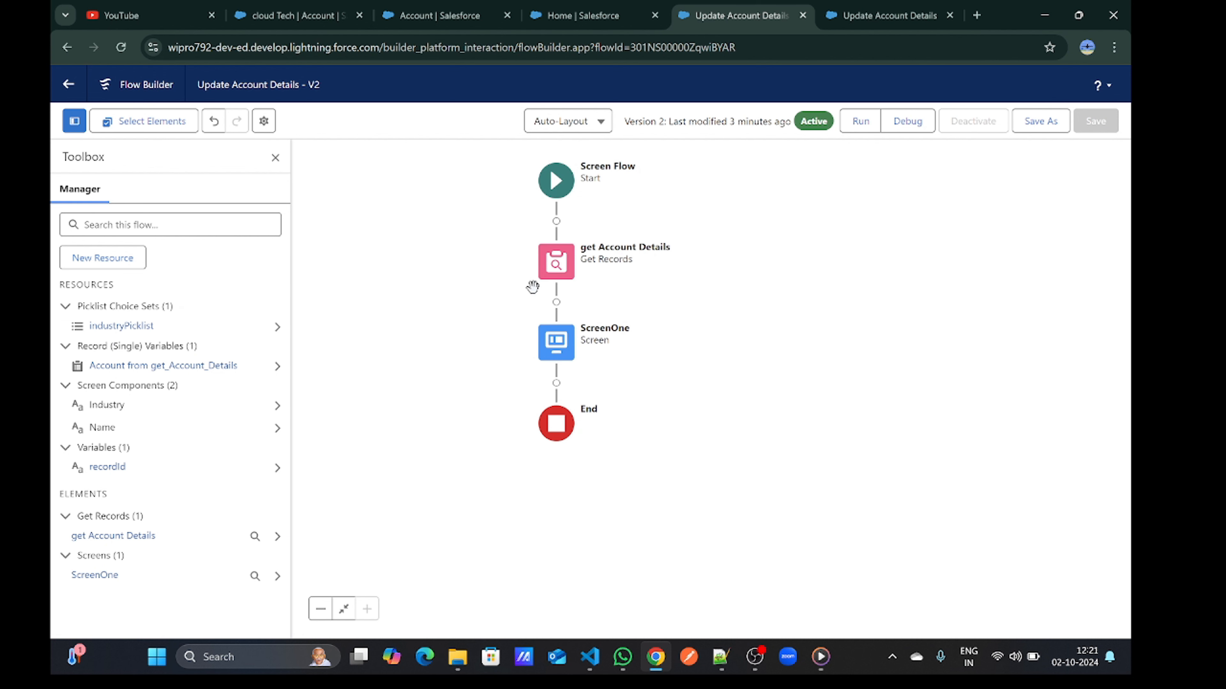
left_click(556, 382)
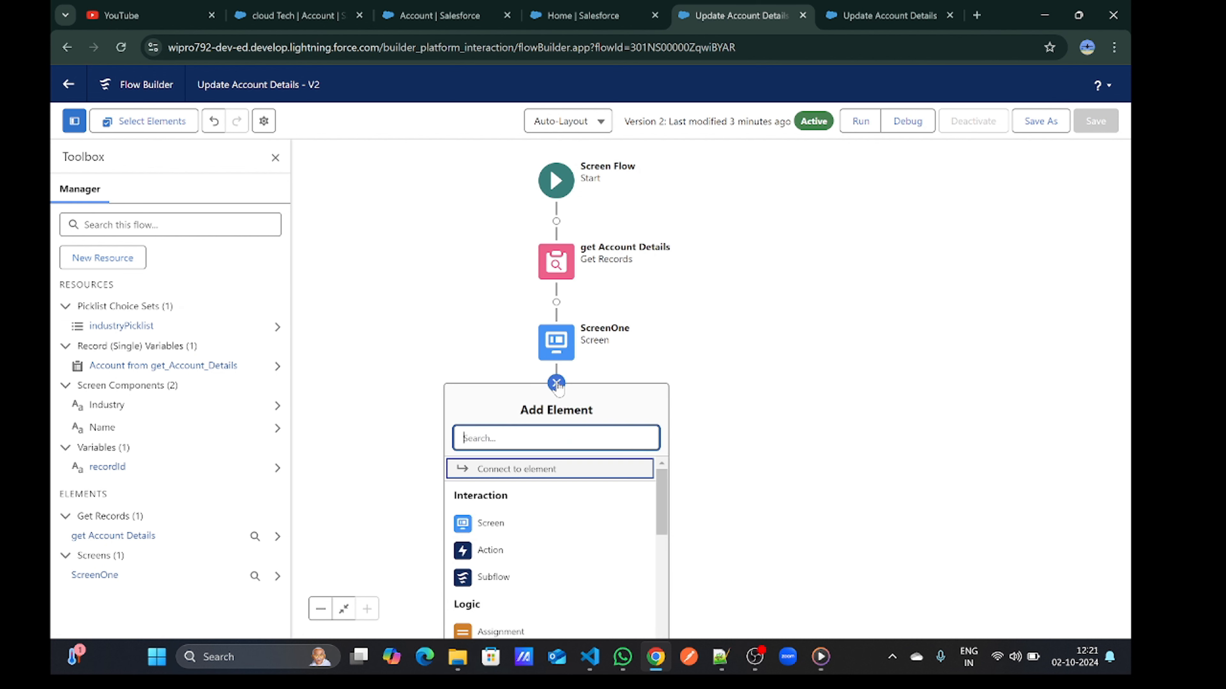
type("up")
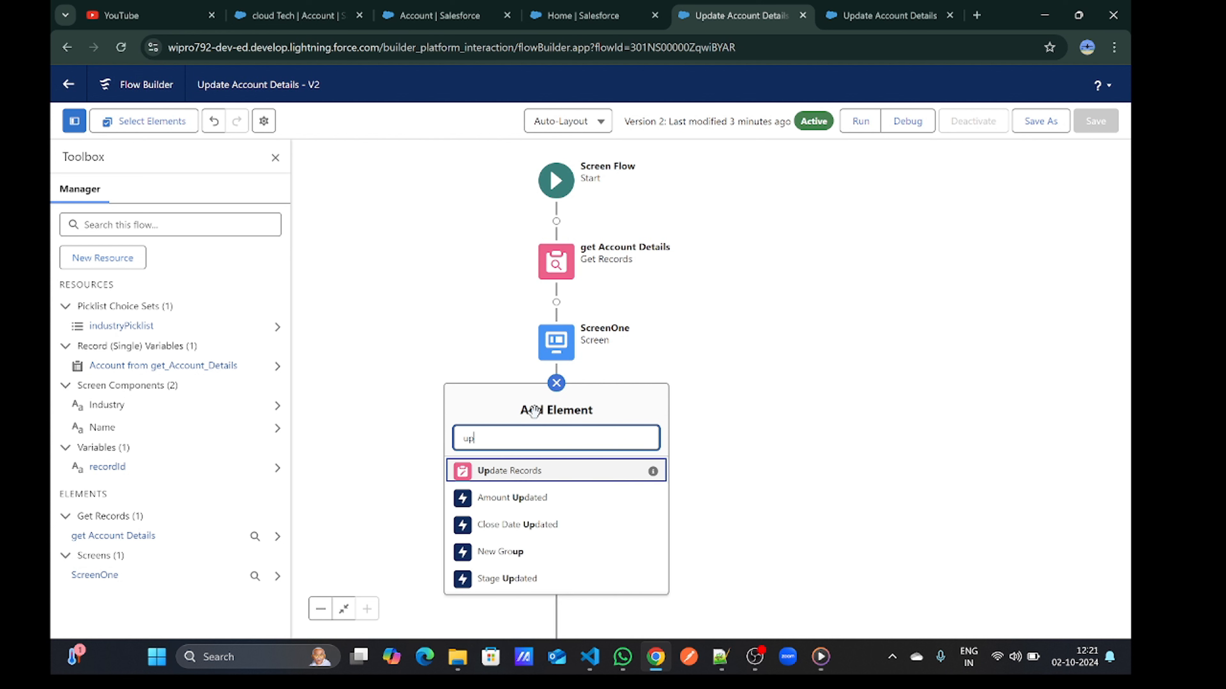
left_click(531, 476)
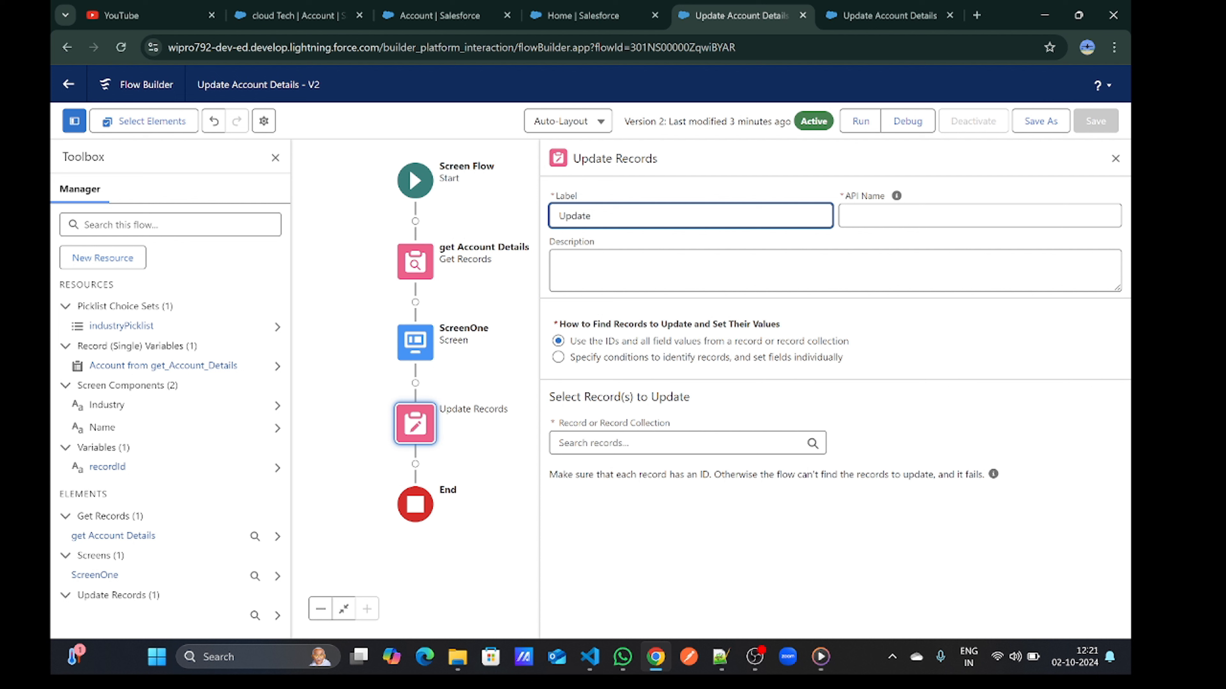
type("unt")
key("Tab")
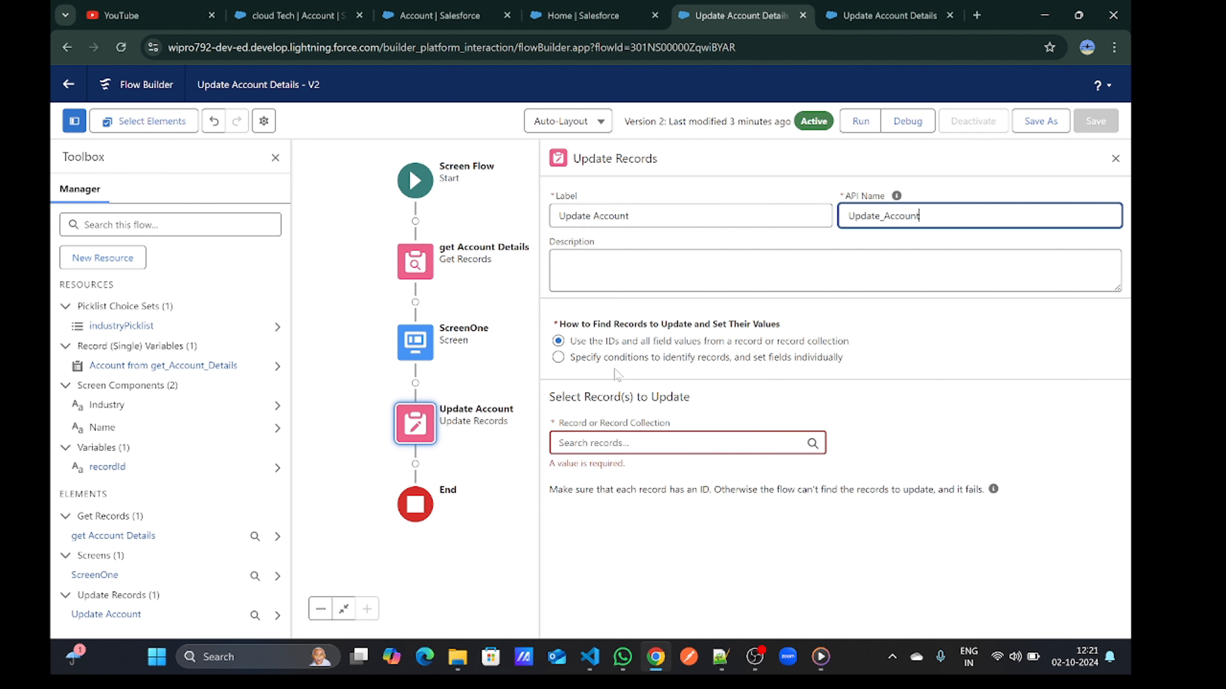
Make the Update Account element identify records by specified conditions and set fields individually on the Account object
left_click(558, 358)
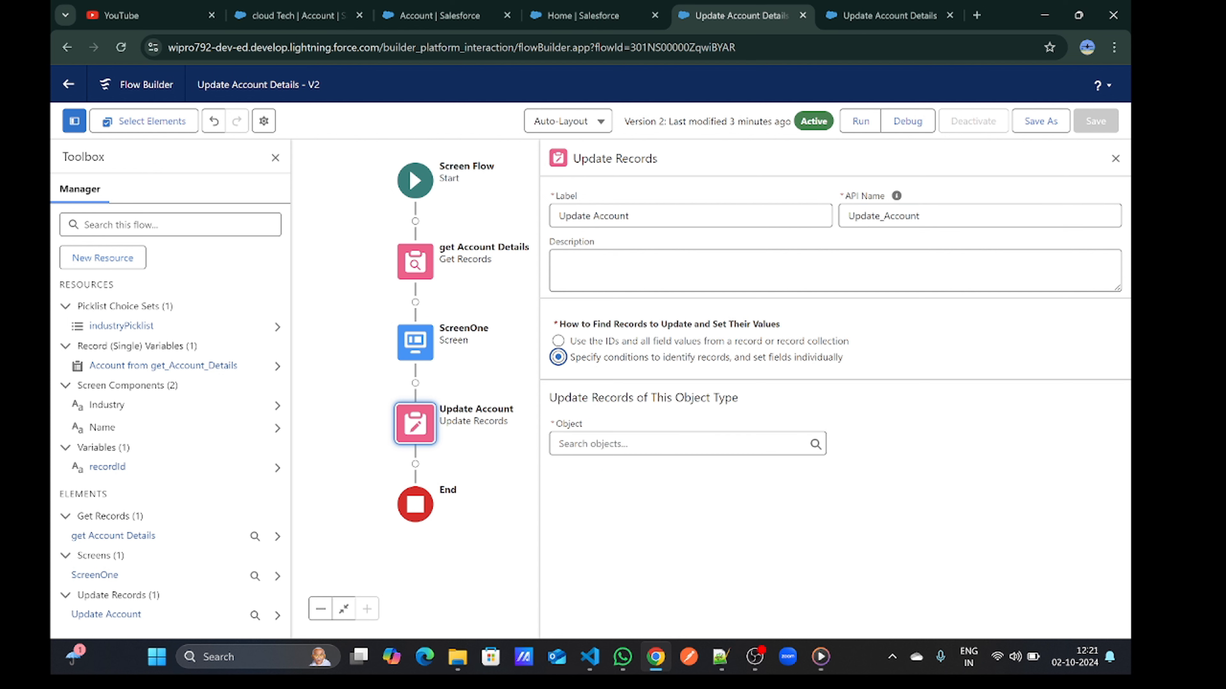
left_click(687, 443)
type("Accou")
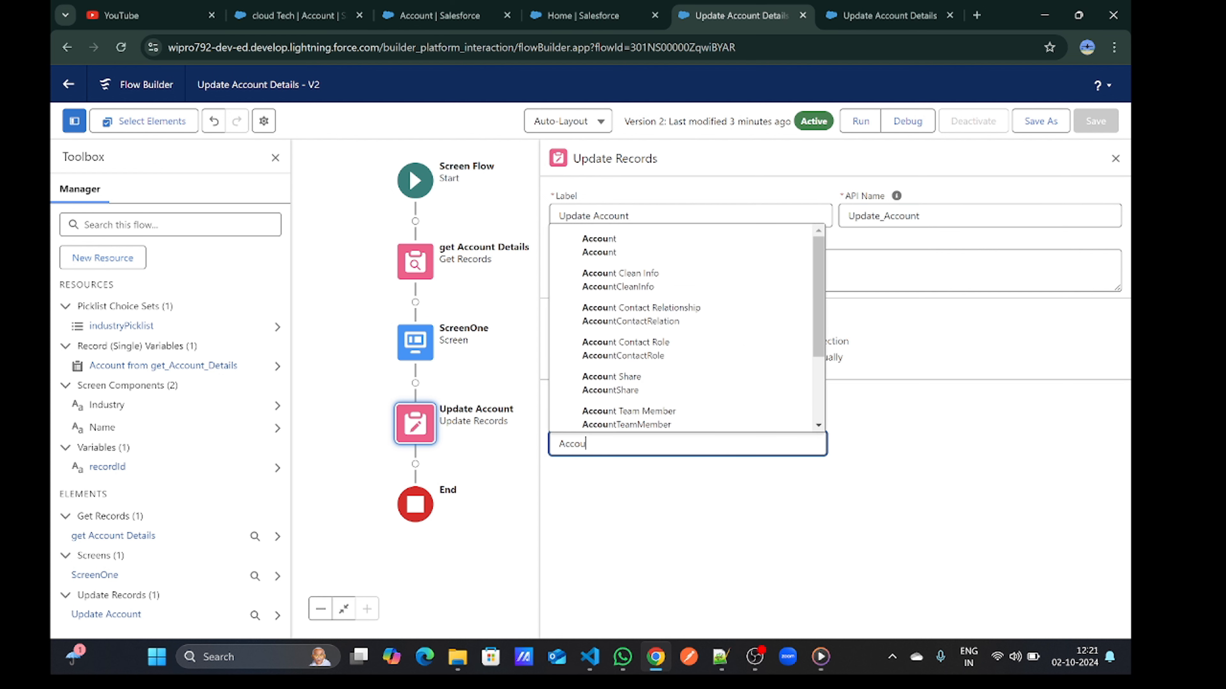
left_click(630, 249)
Filter the account records to update with the condition Id Equals recordId
scroll(629, 249, "down", 2)
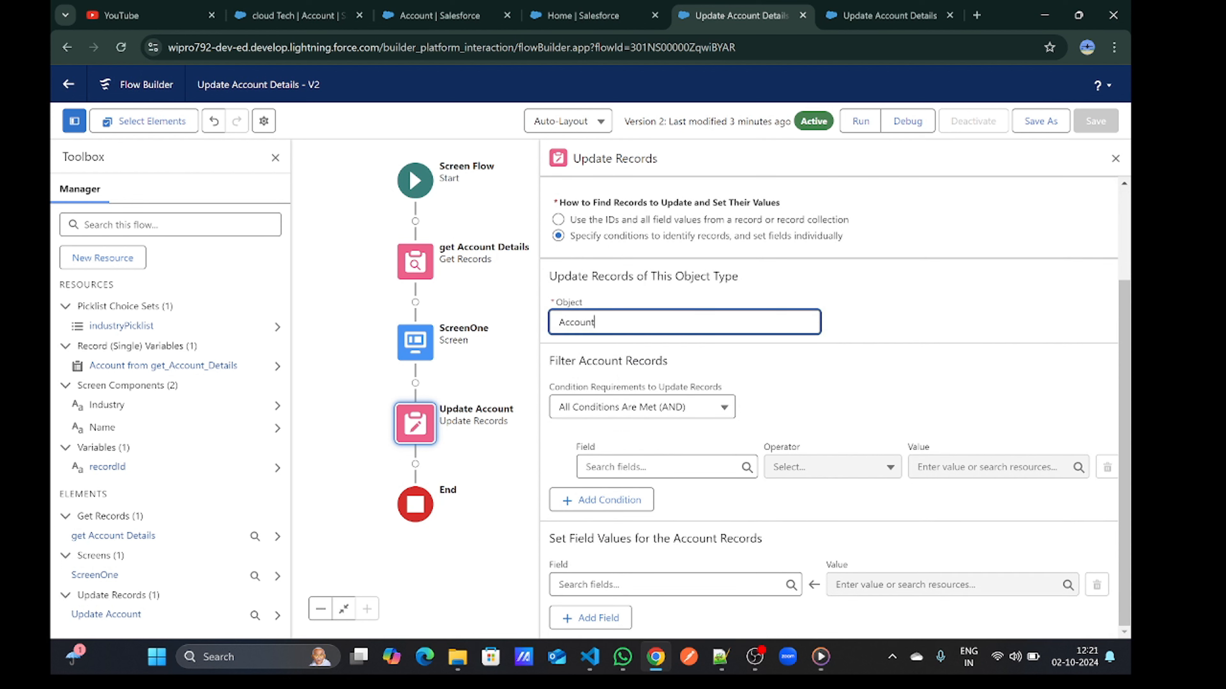
left_click(659, 467)
type("id")
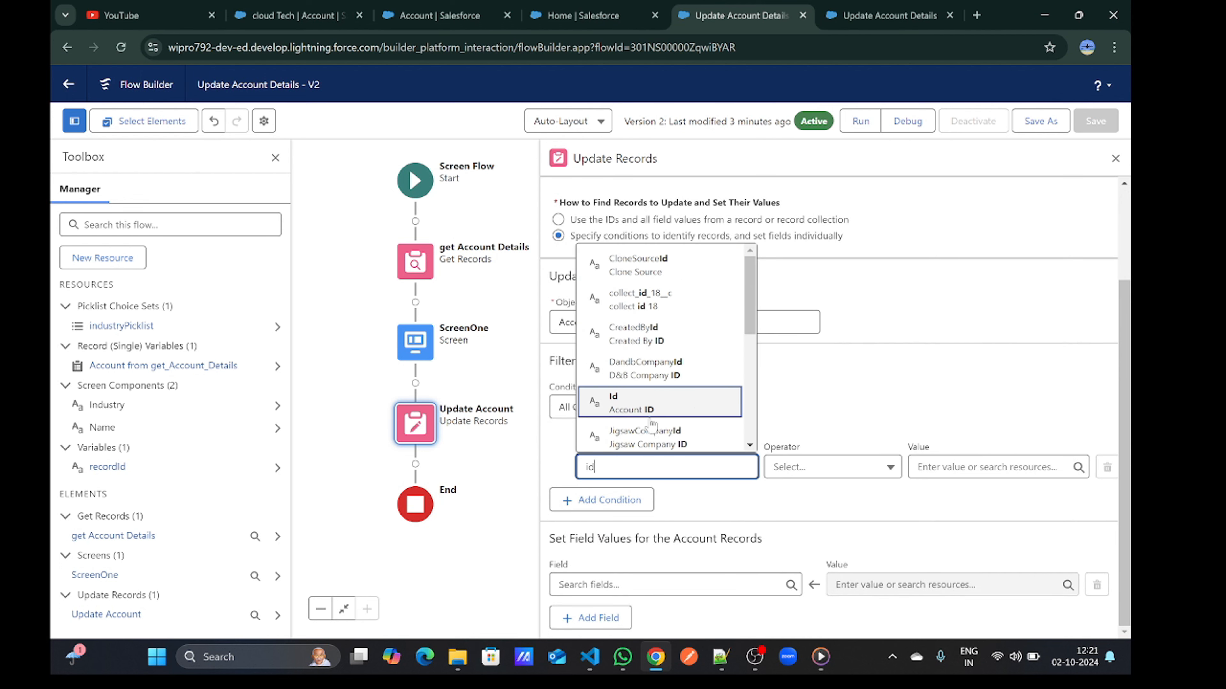
left_click(628, 403)
left_click(987, 467)
type("rec")
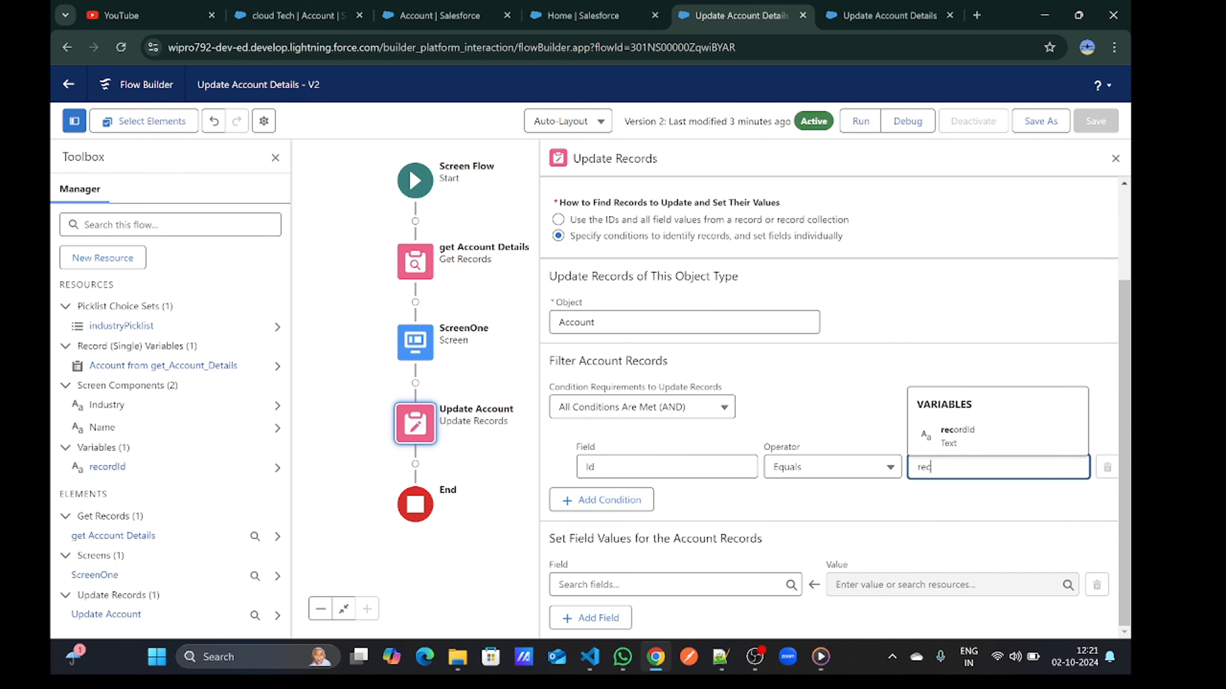
left_click(957, 432)
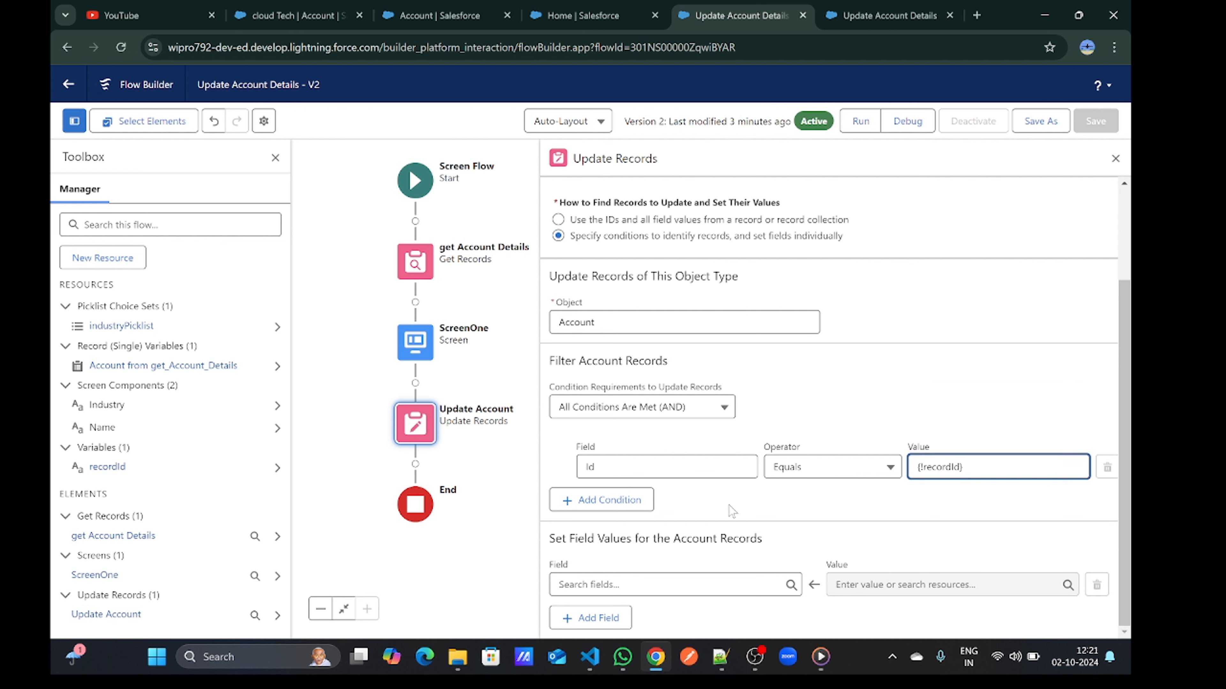
Set the account's Name field value from the Name screen component
left_click(743, 584)
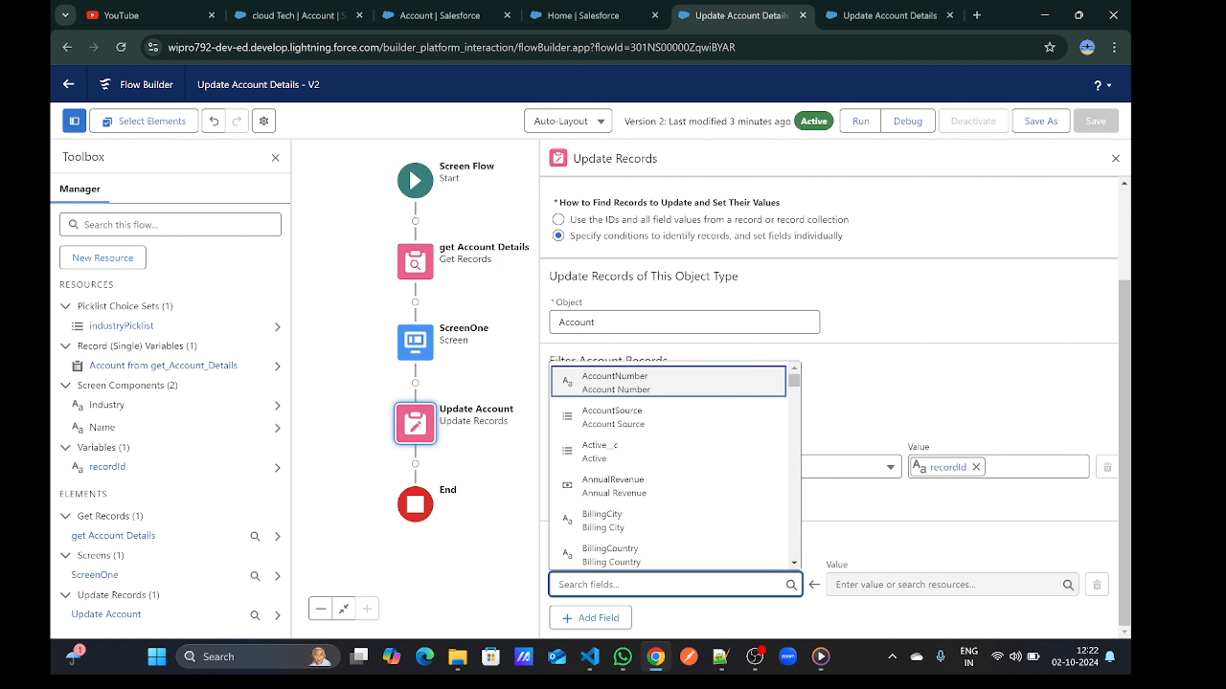
type("Name")
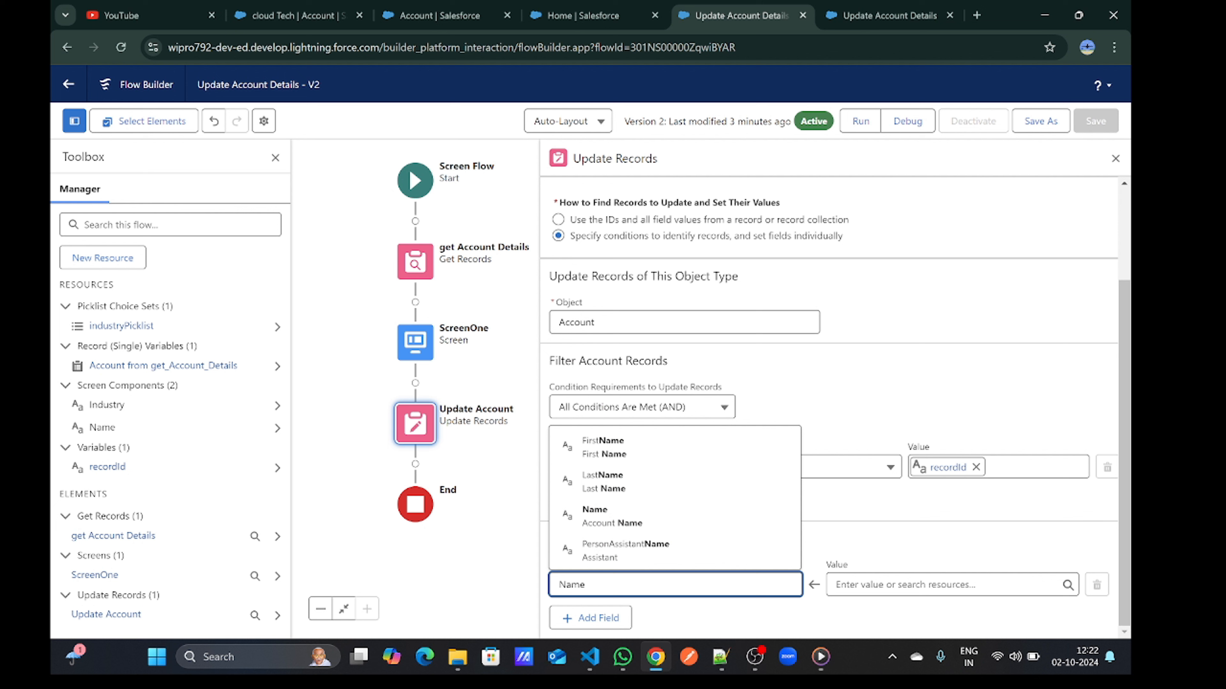
left_click(618, 516)
left_click(910, 585)
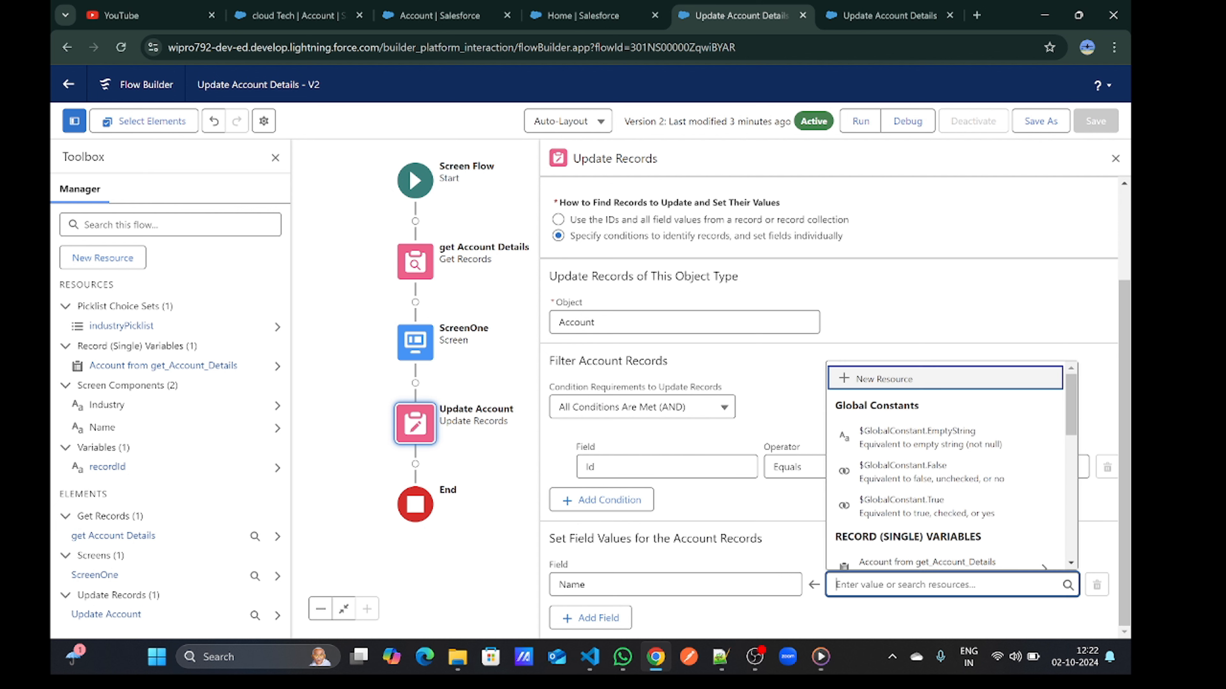
scroll(914, 491, "down", 3)
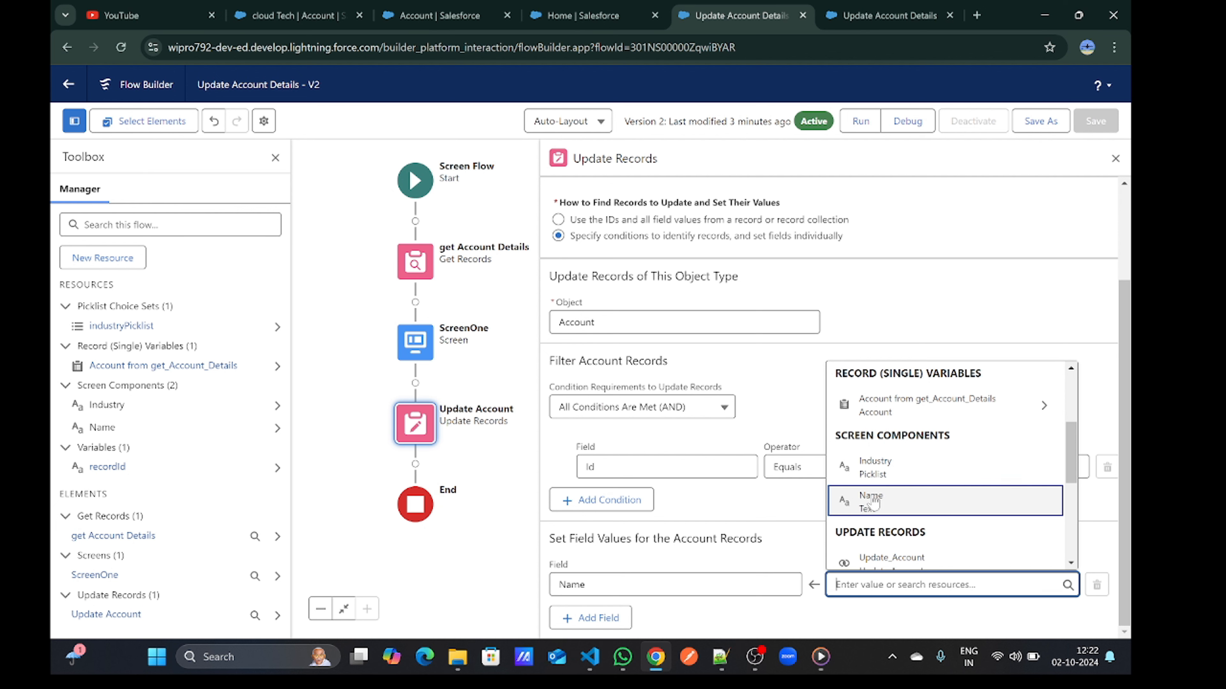
left_click(882, 505)
Add a second field assignment that sets the account's Industry from the Industry screen component
left_click(601, 618)
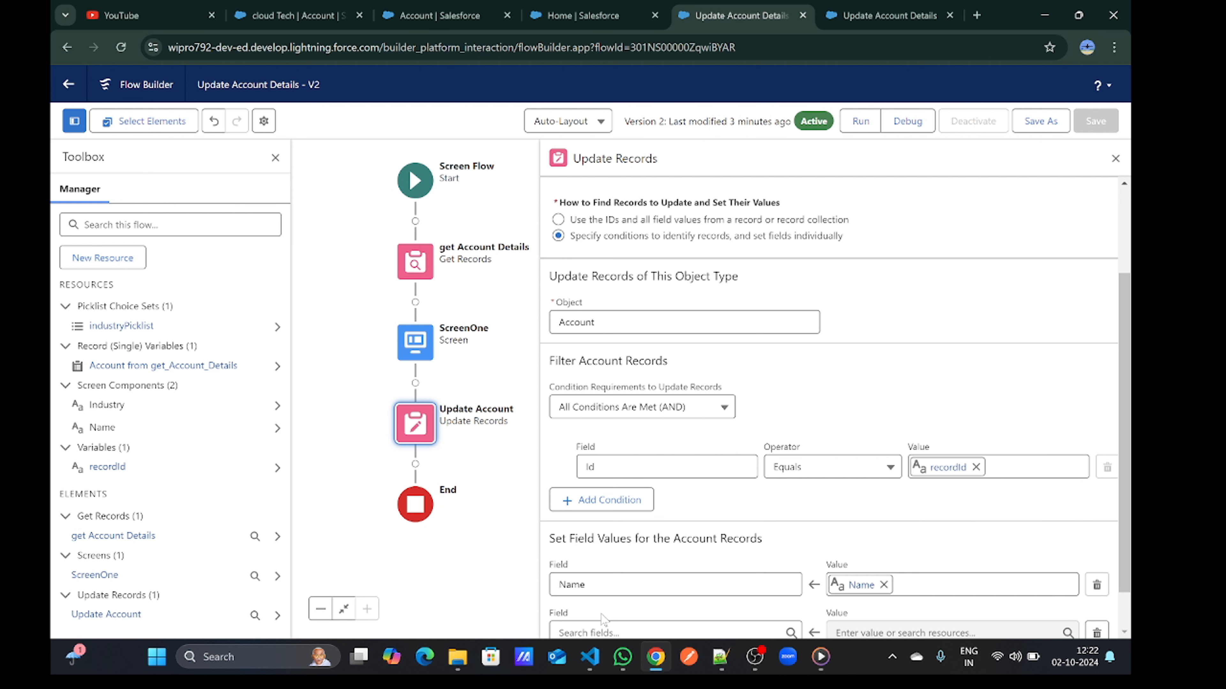
scroll(676, 579, "down", 1)
left_click(671, 585)
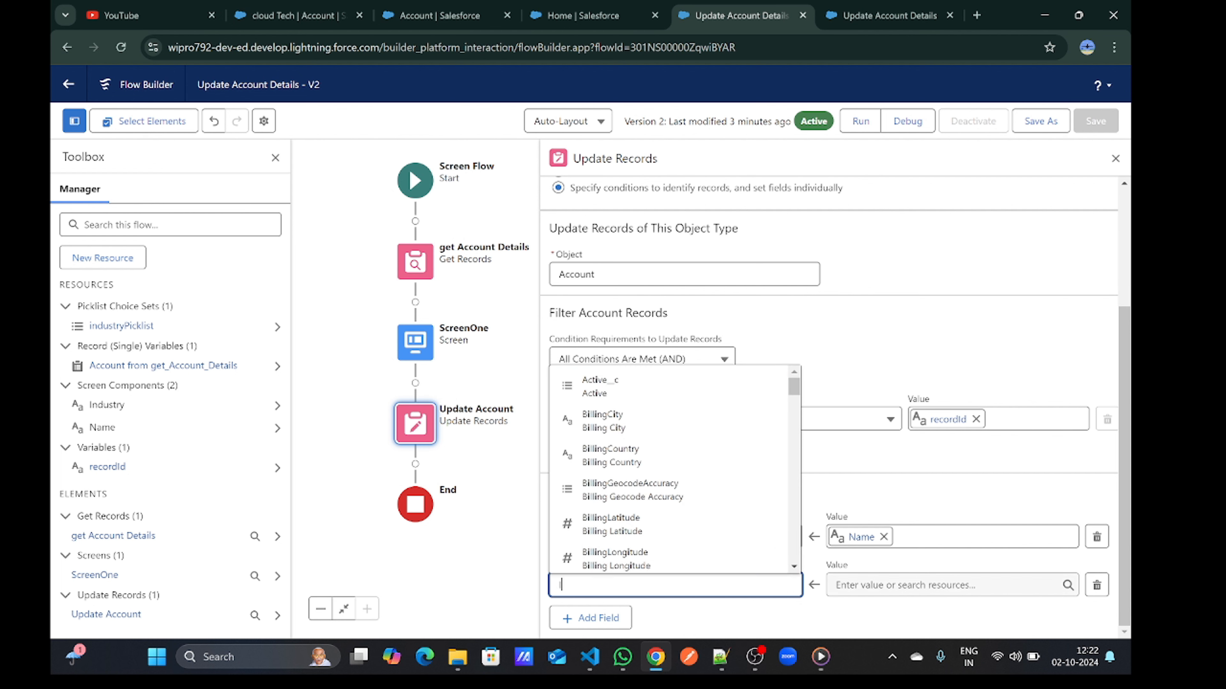
type("Ind")
left_click(627, 529)
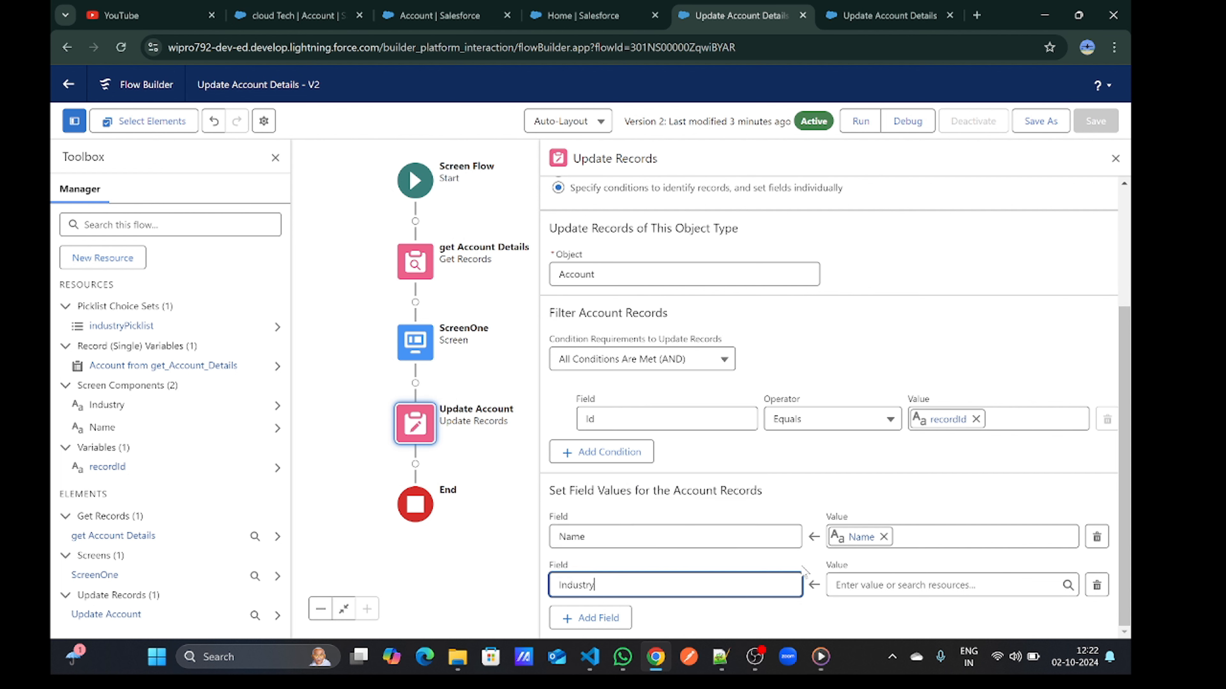
left_click(869, 584)
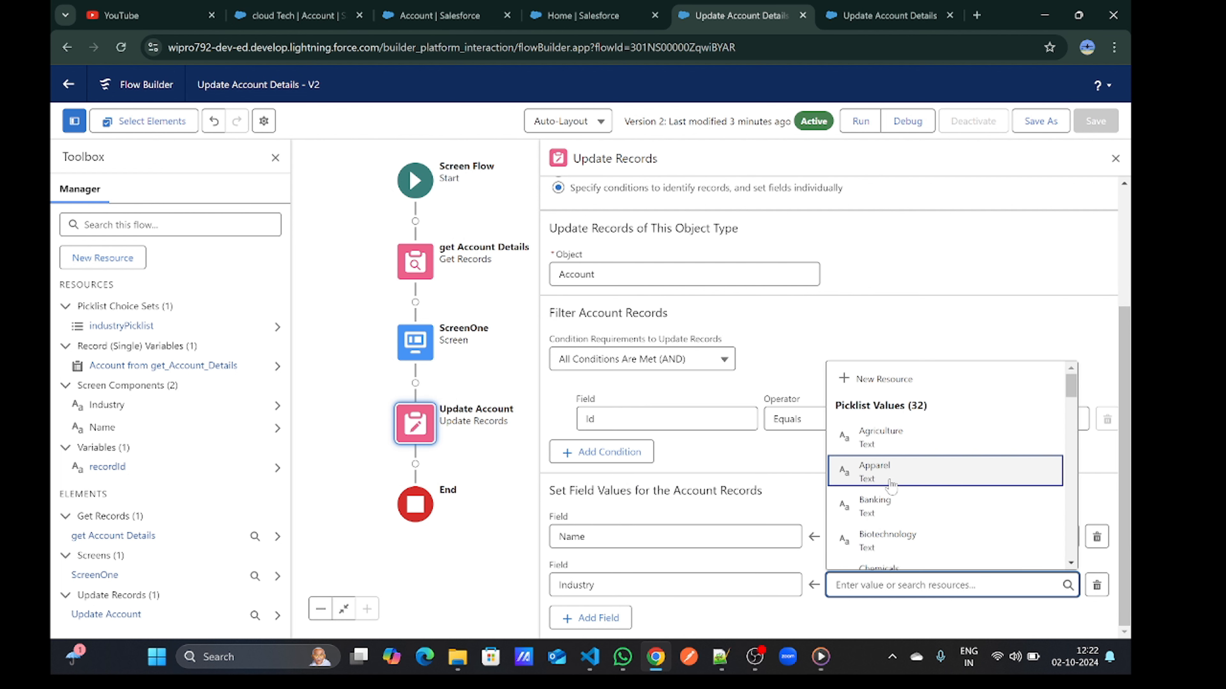
type("Indu")
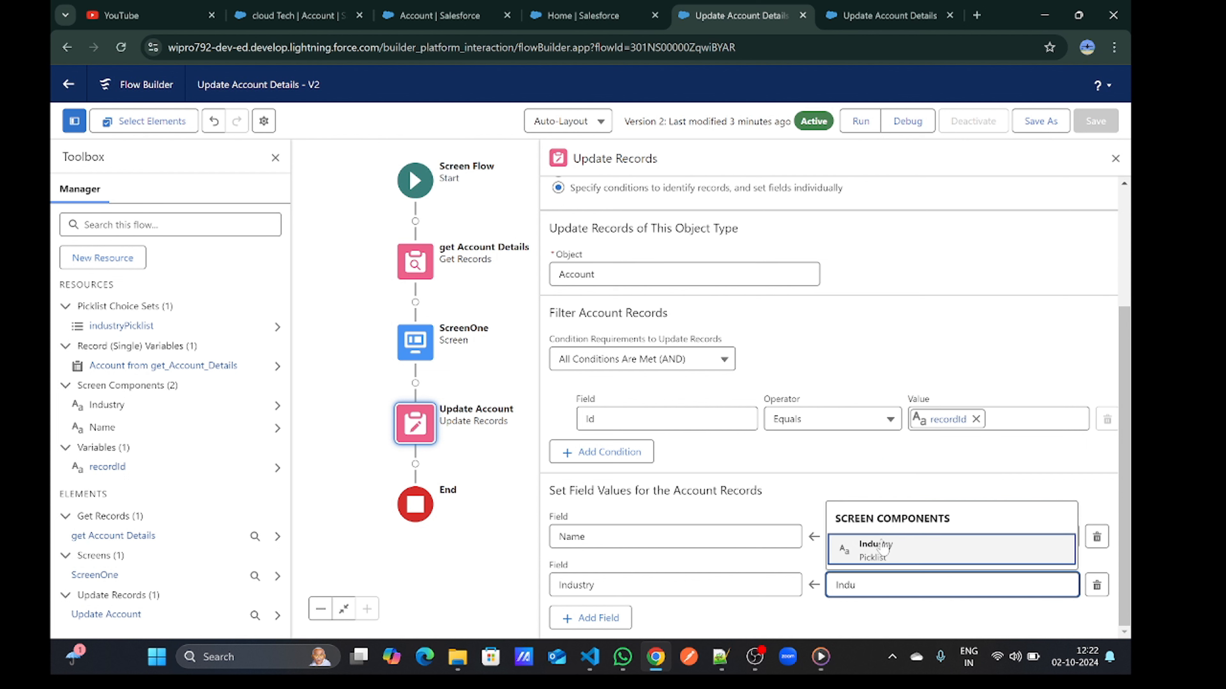
left_click(875, 548)
left_click(954, 377)
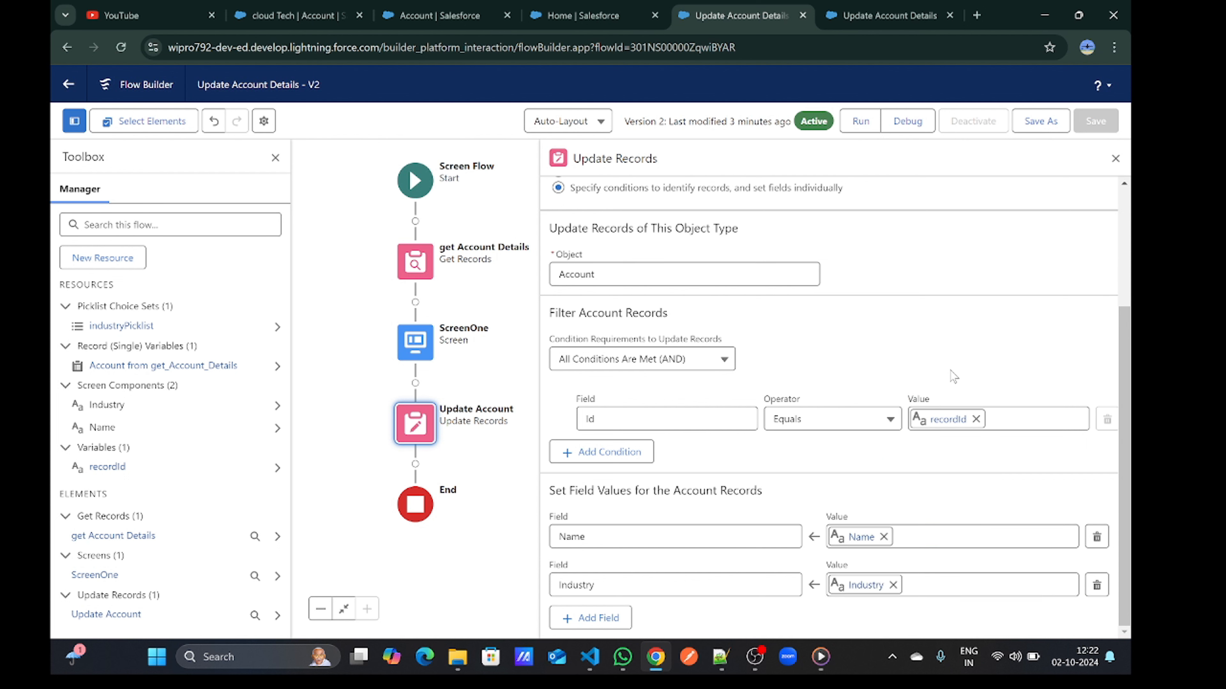
Save the flow as a new version and activate it
left_click(1041, 120)
left_click(871, 461)
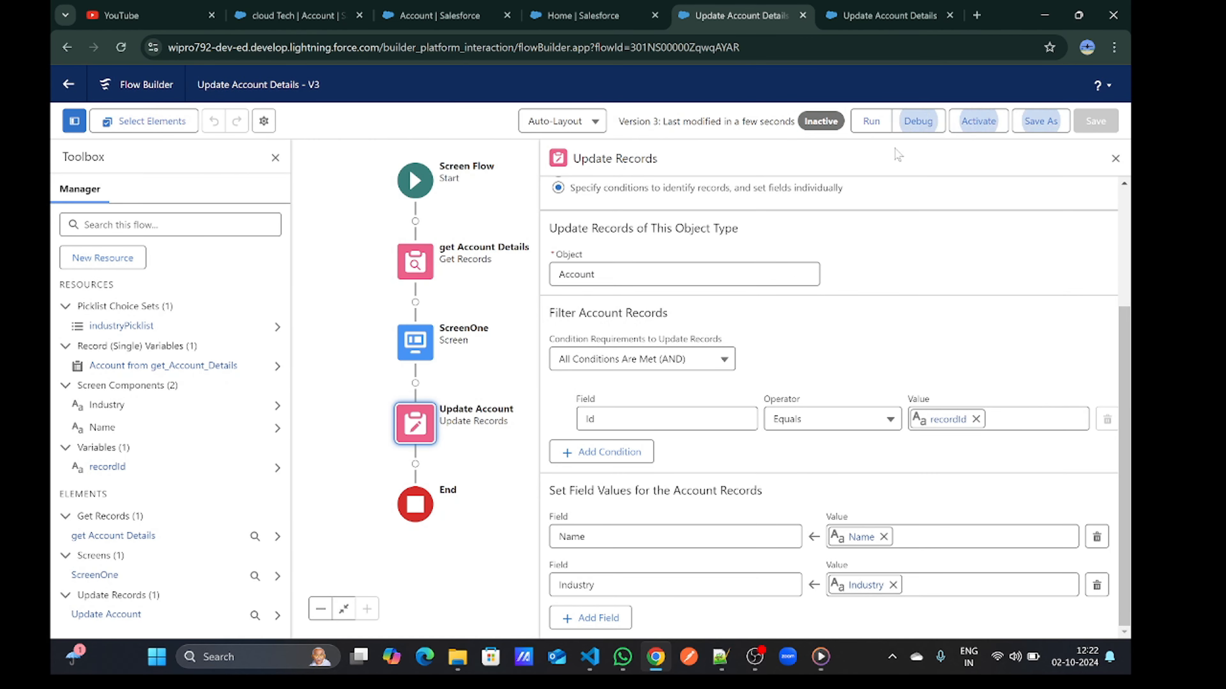
left_click(976, 129)
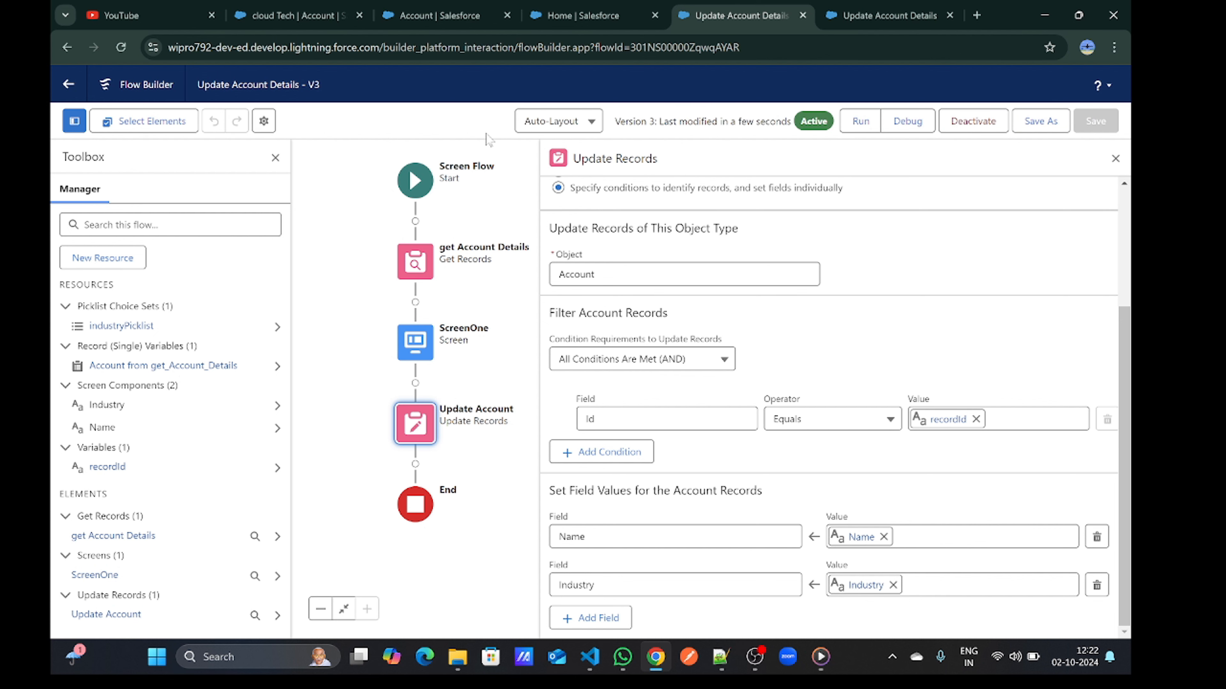
Start a new action among the Account object's buttons, links and actions in Setup
left_click(278, 13)
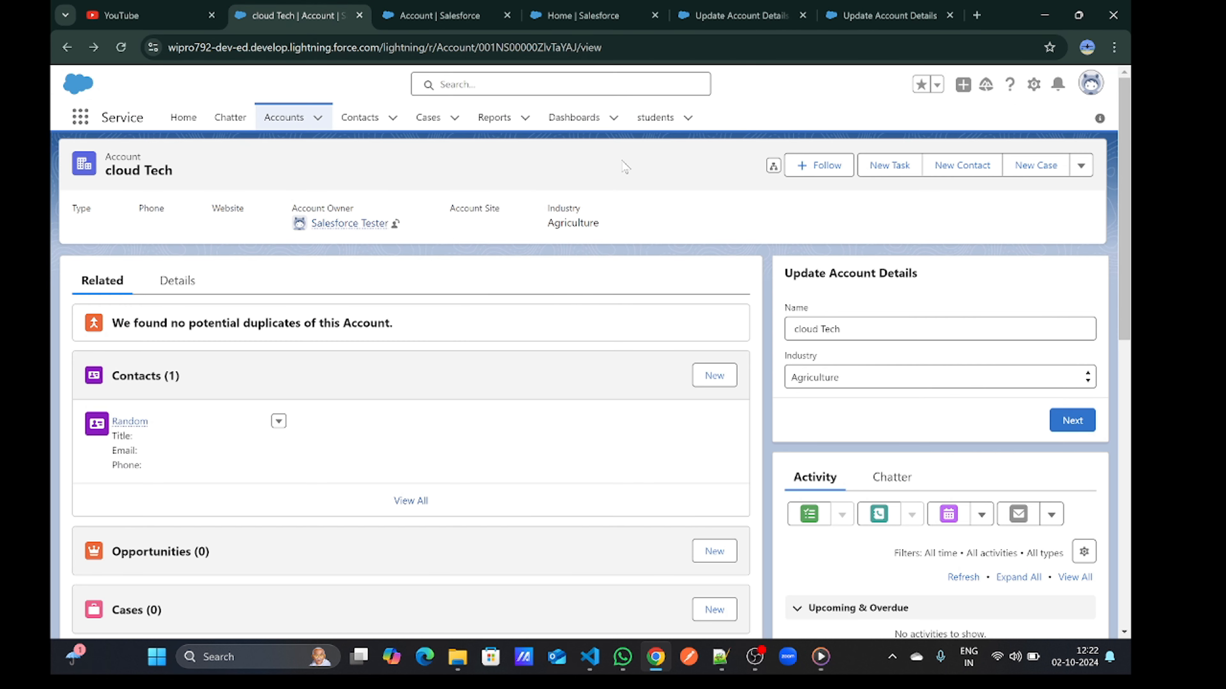
left_click(467, 17)
left_click(267, 11)
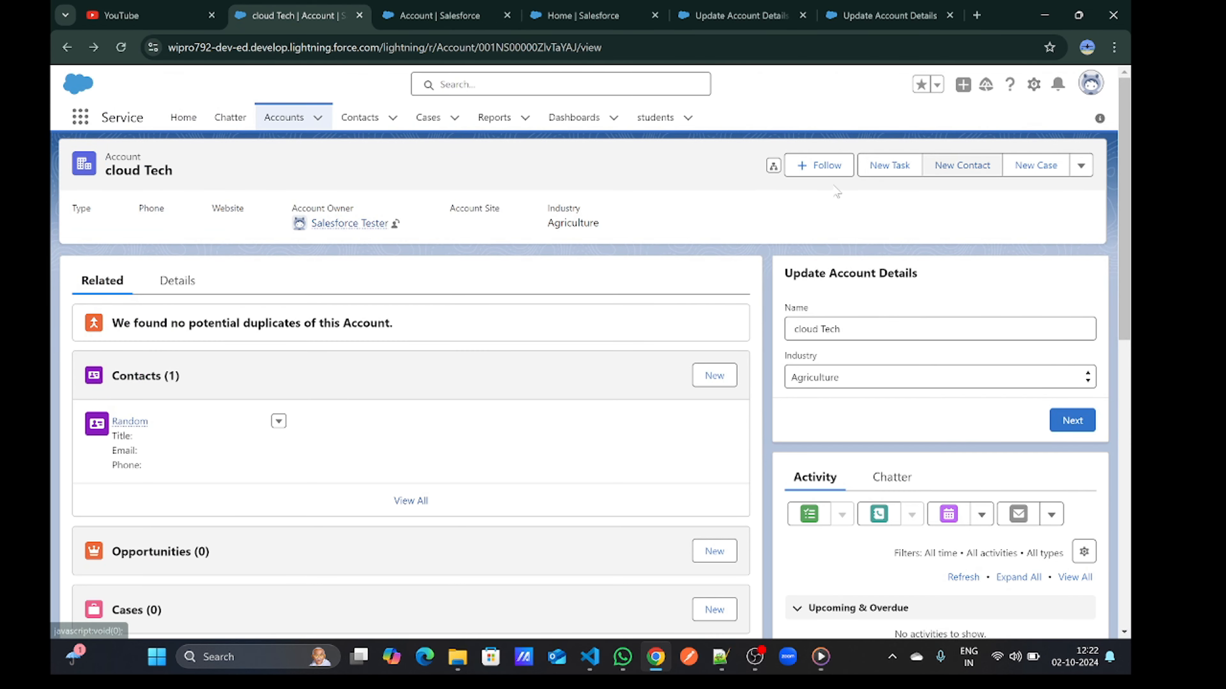
left_click(449, 6)
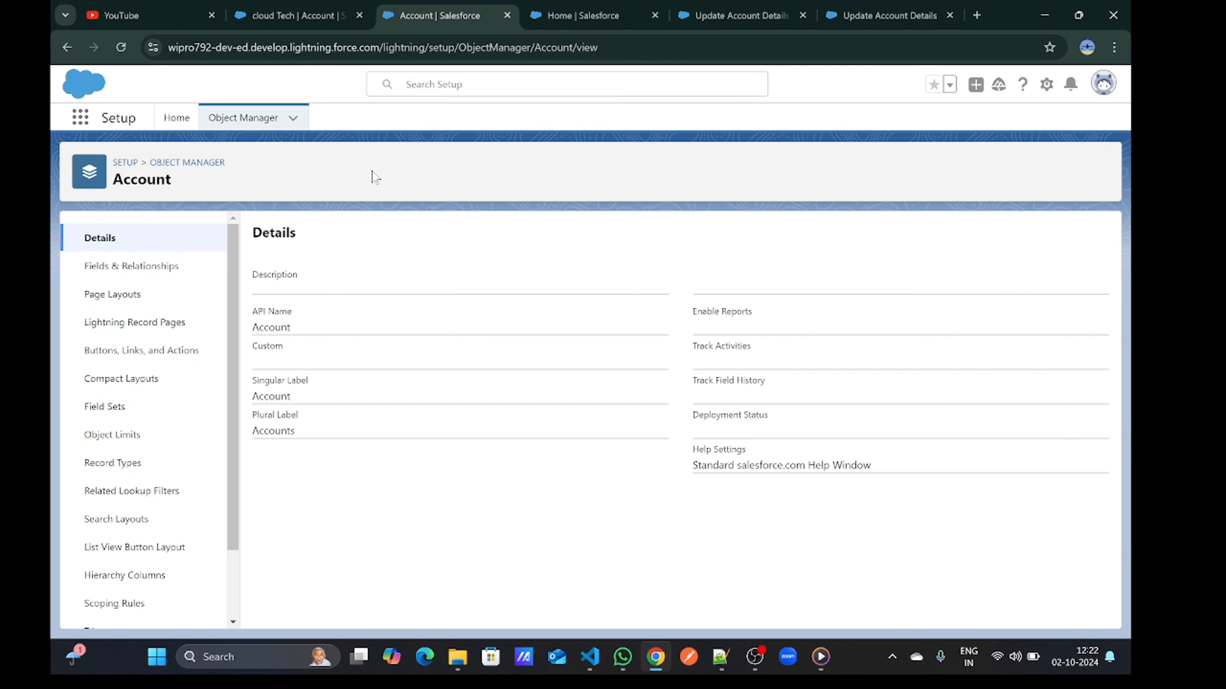
scroll(165, 422, "down", 2)
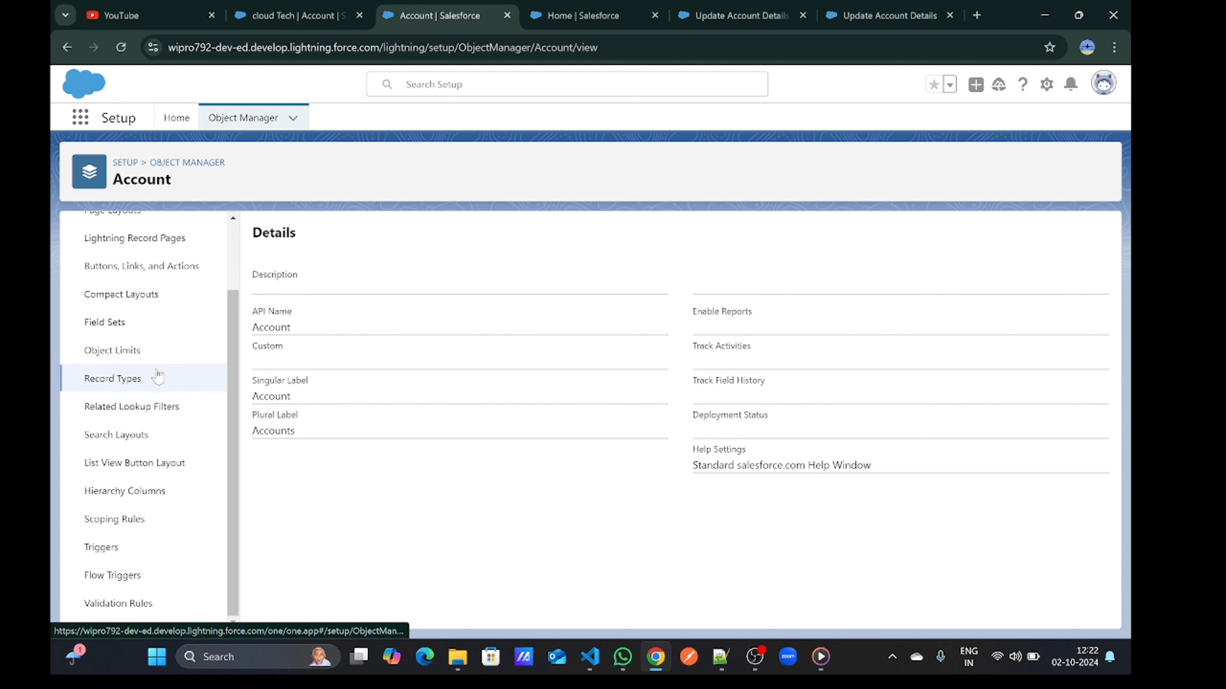
left_click(161, 267)
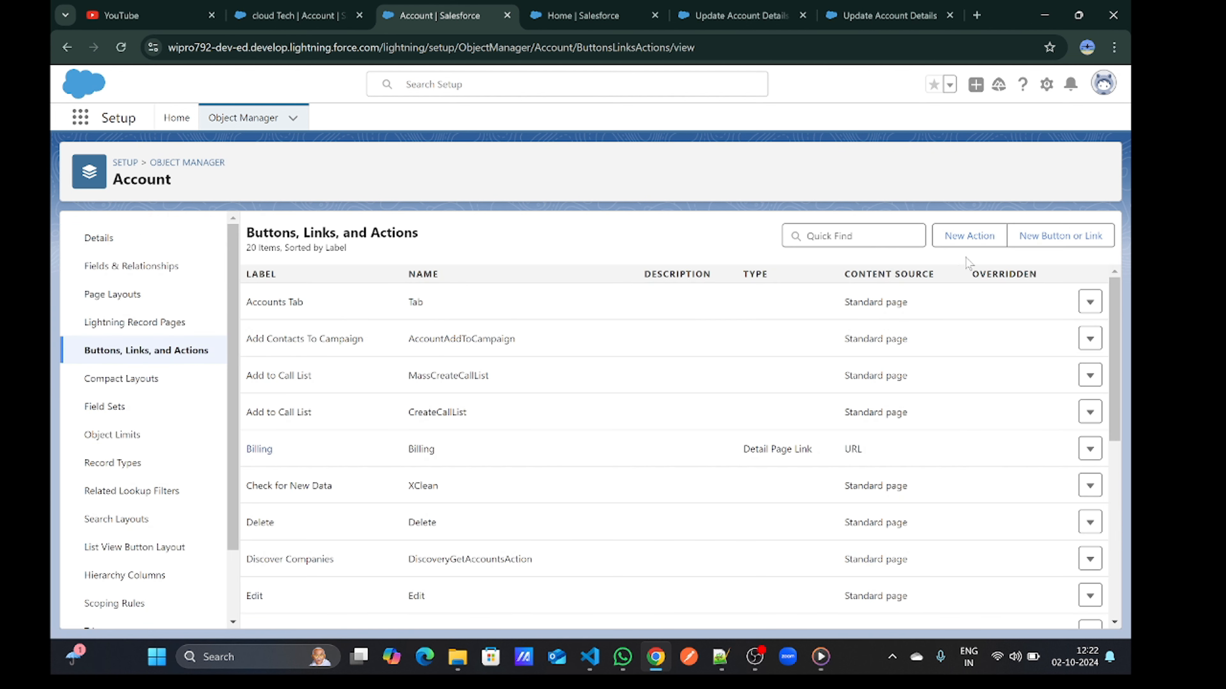
left_click(975, 242)
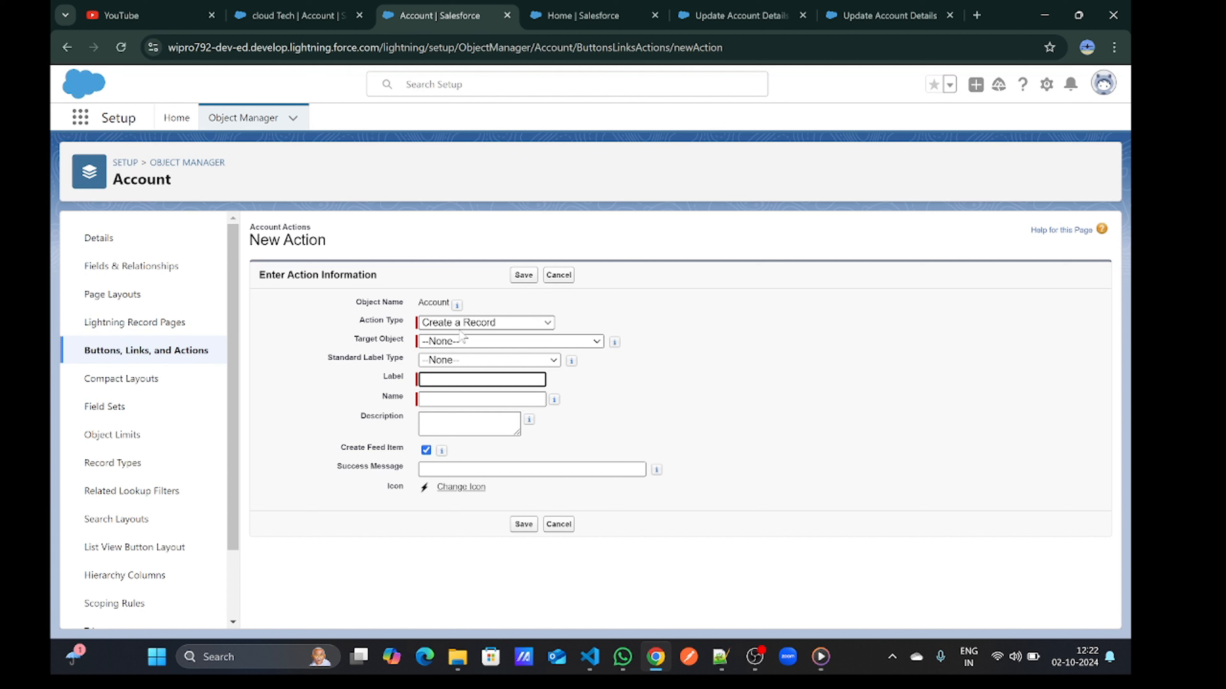
Set the new action's type to Flow and use the Update Account Details flow
left_click(461, 322)
left_click(440, 467)
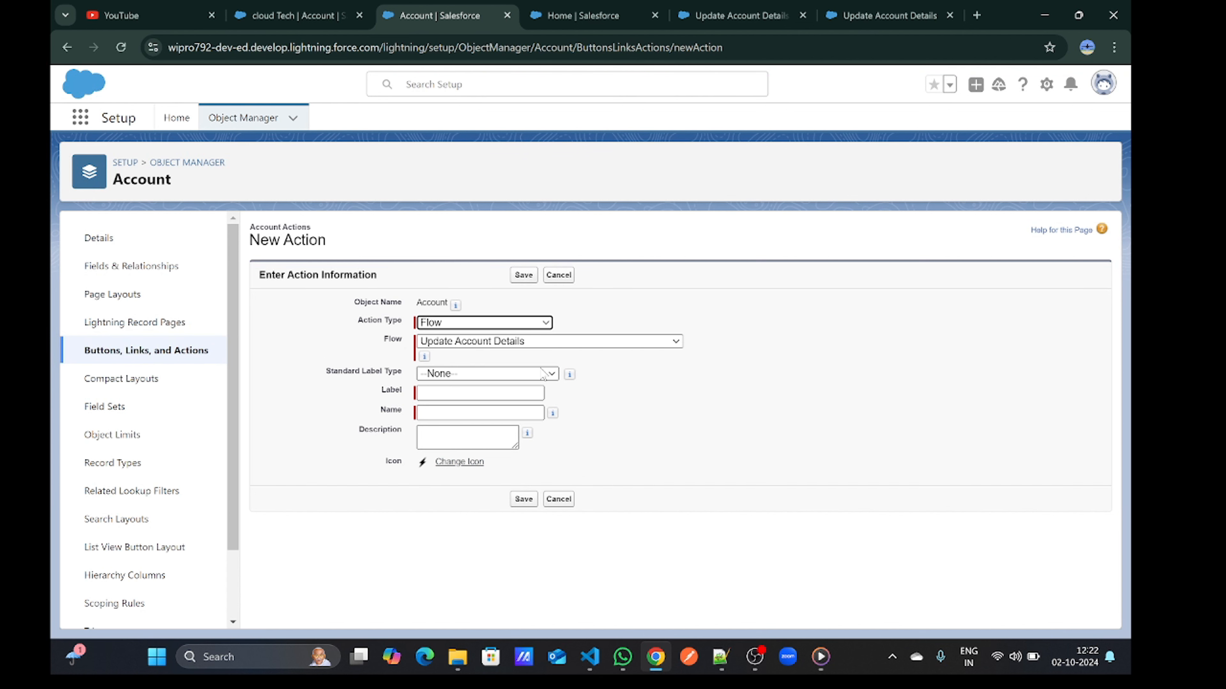
left_click(504, 343)
left_click(370, 368)
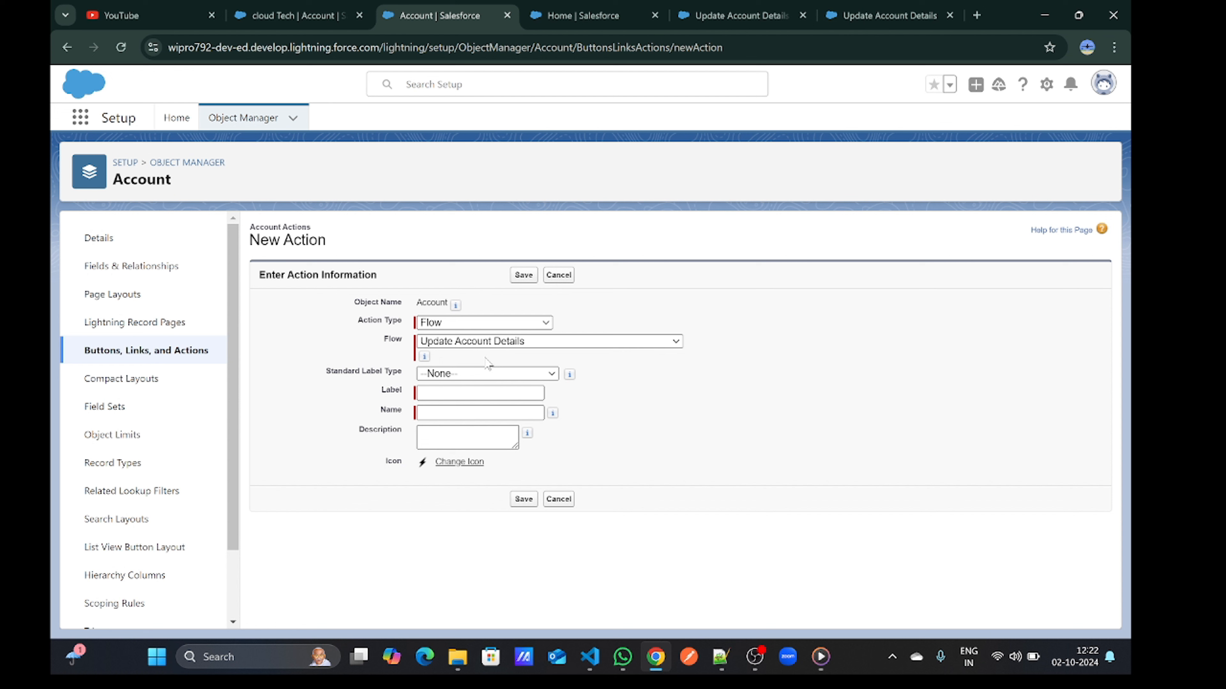
Label the action Update Account, let its name fill in from the label, and save it
left_click(480, 393)
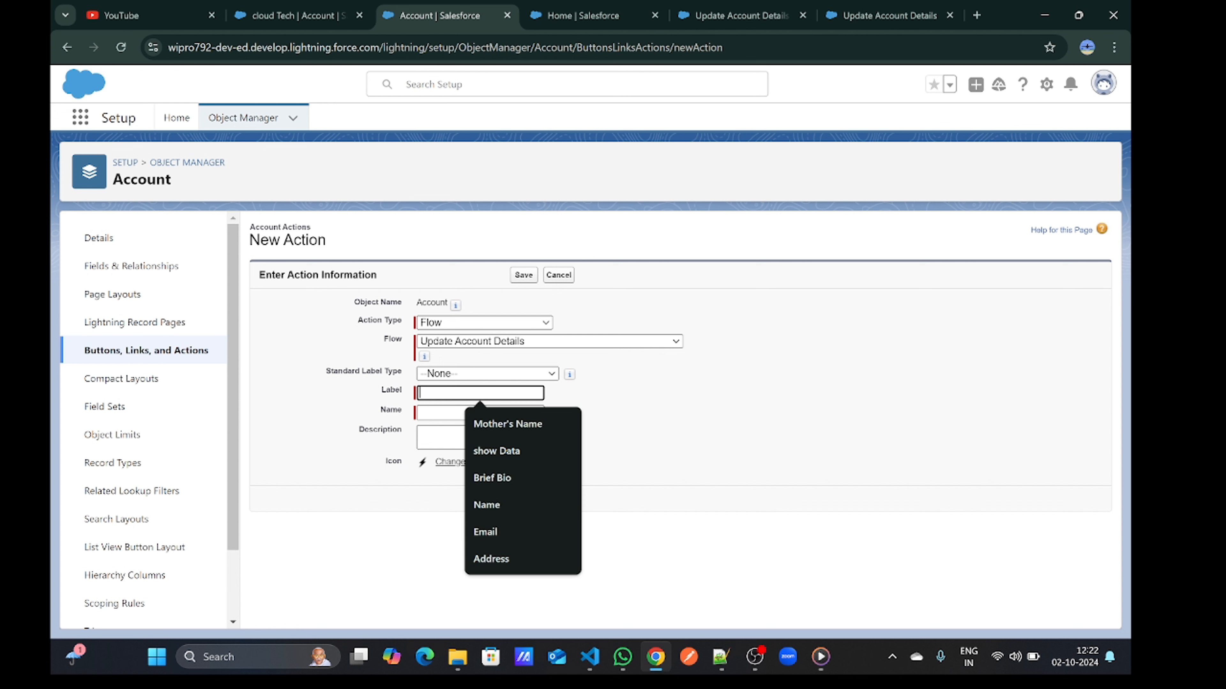
type("Update")
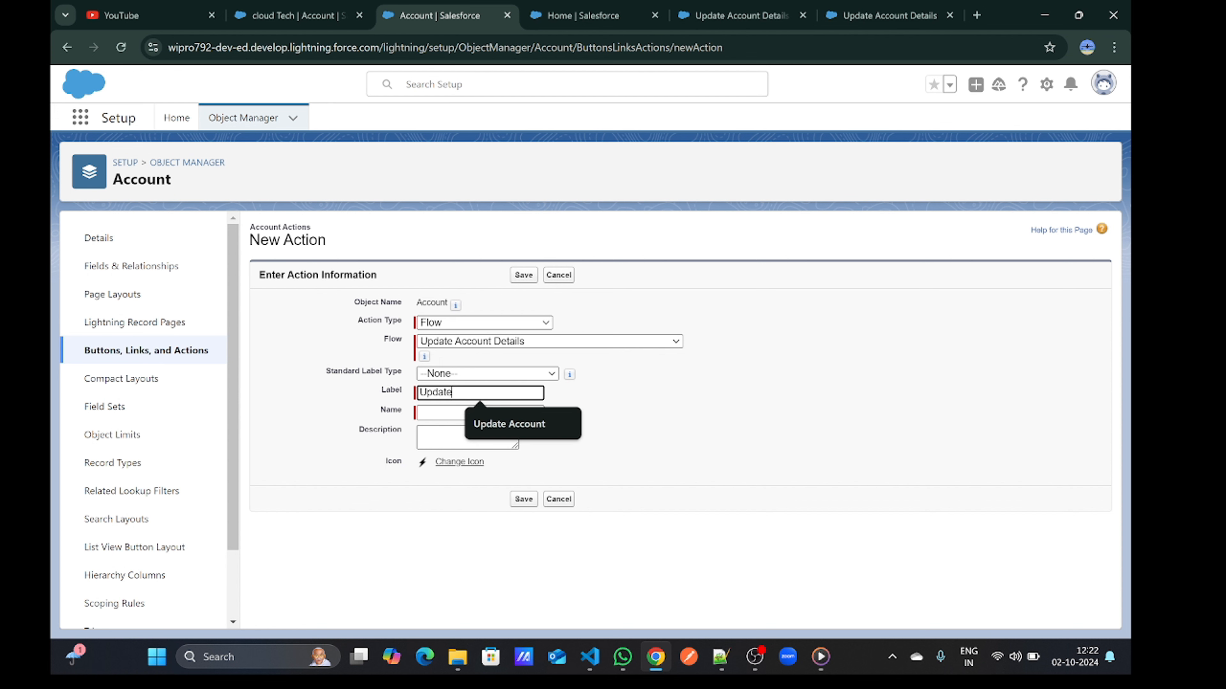
type(" Account")
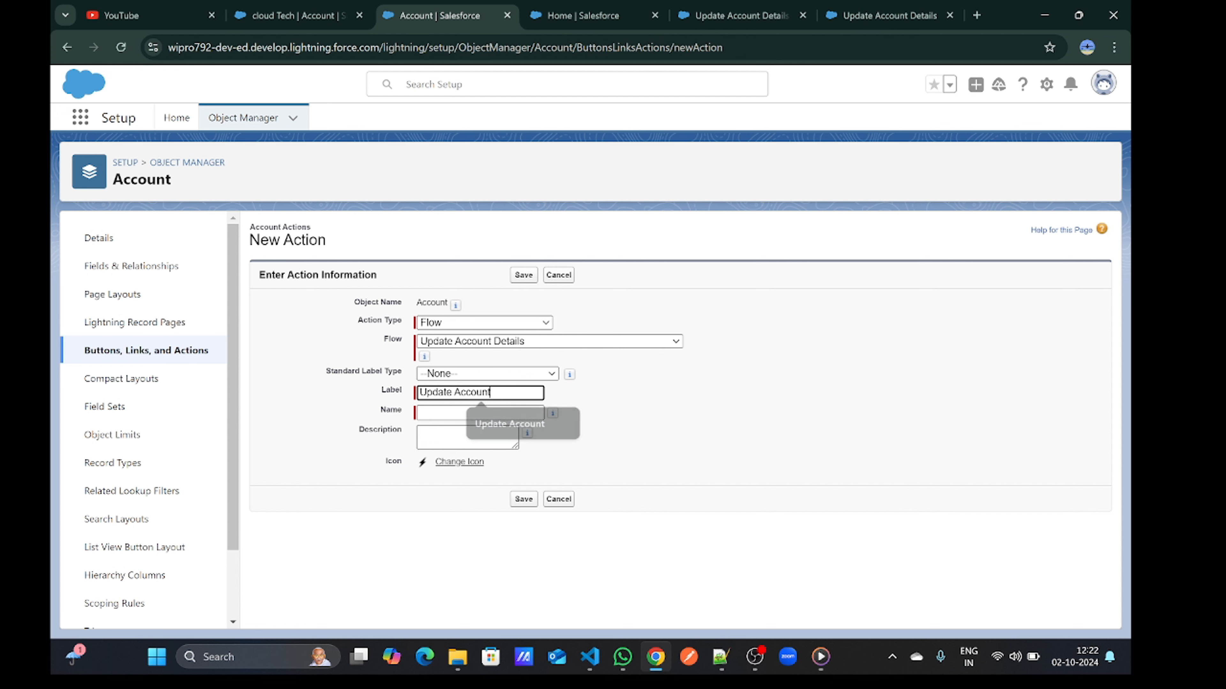
left_click(436, 412)
left_click(518, 499)
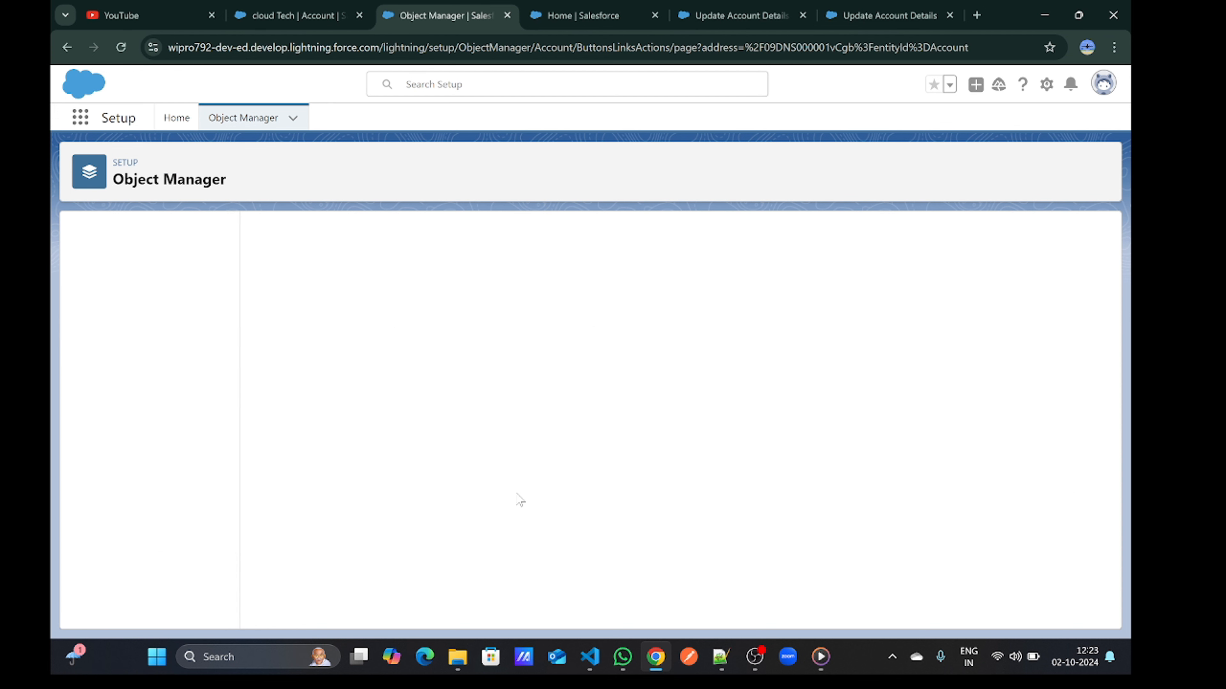
Open the cloud Tech account's record page for editing in Lightning App Builder
left_click(299, 16)
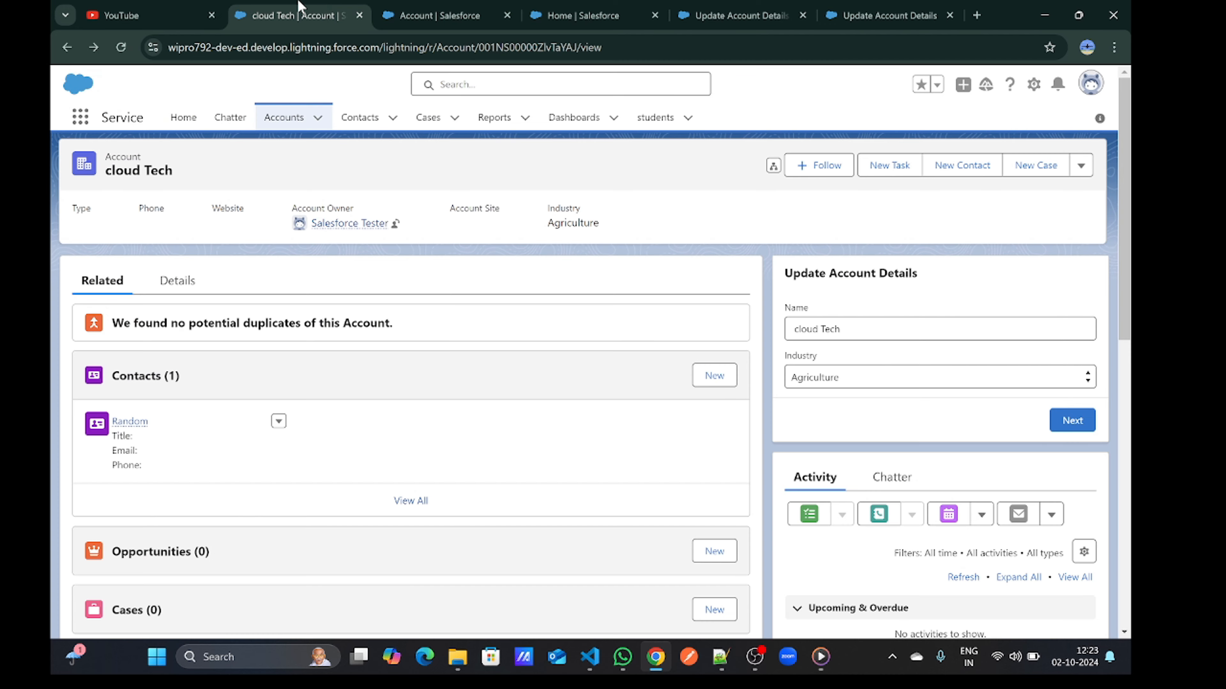
left_click(1033, 85)
left_click(943, 252)
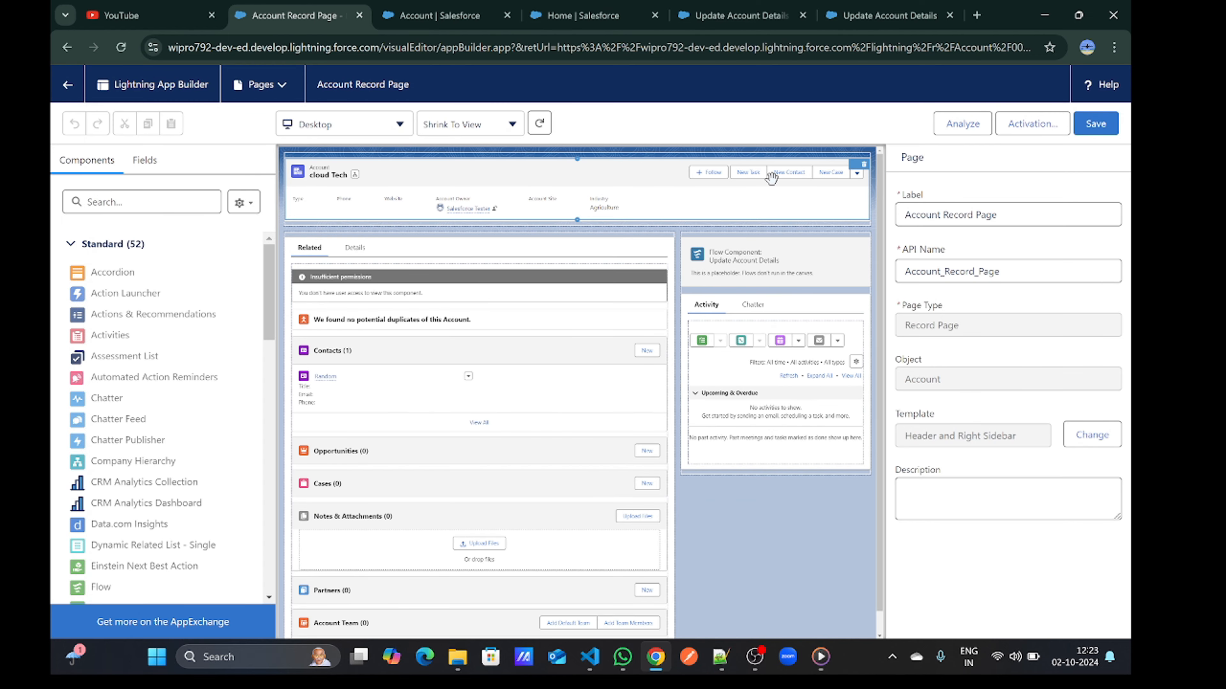
Add the Update Account quick action to the record page's Highlights Panel without any visibility filter
left_click(772, 177)
scroll(983, 417, "down", 10)
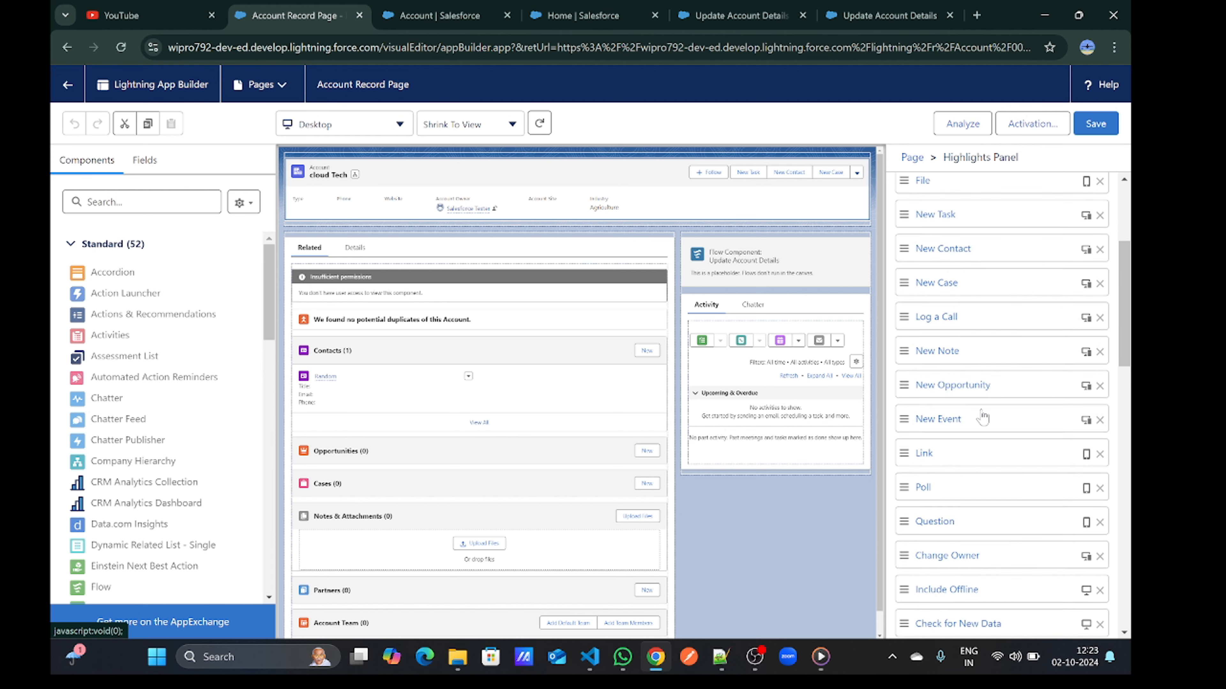
left_click(939, 447)
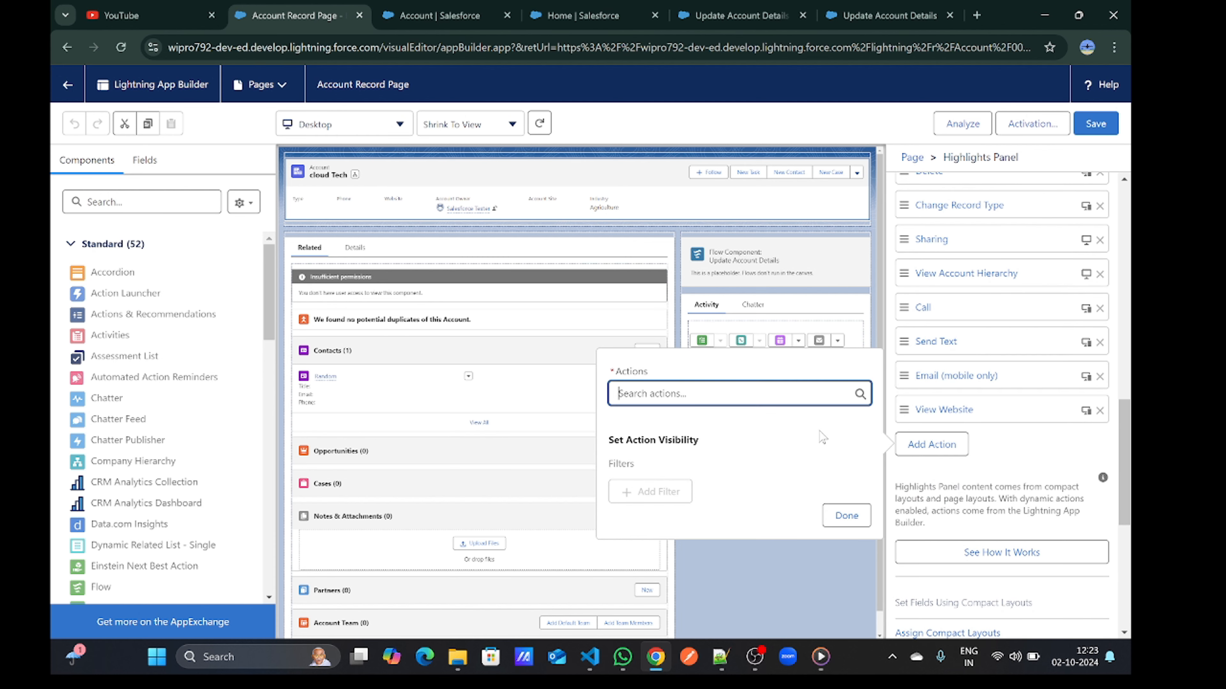
type("Upda")
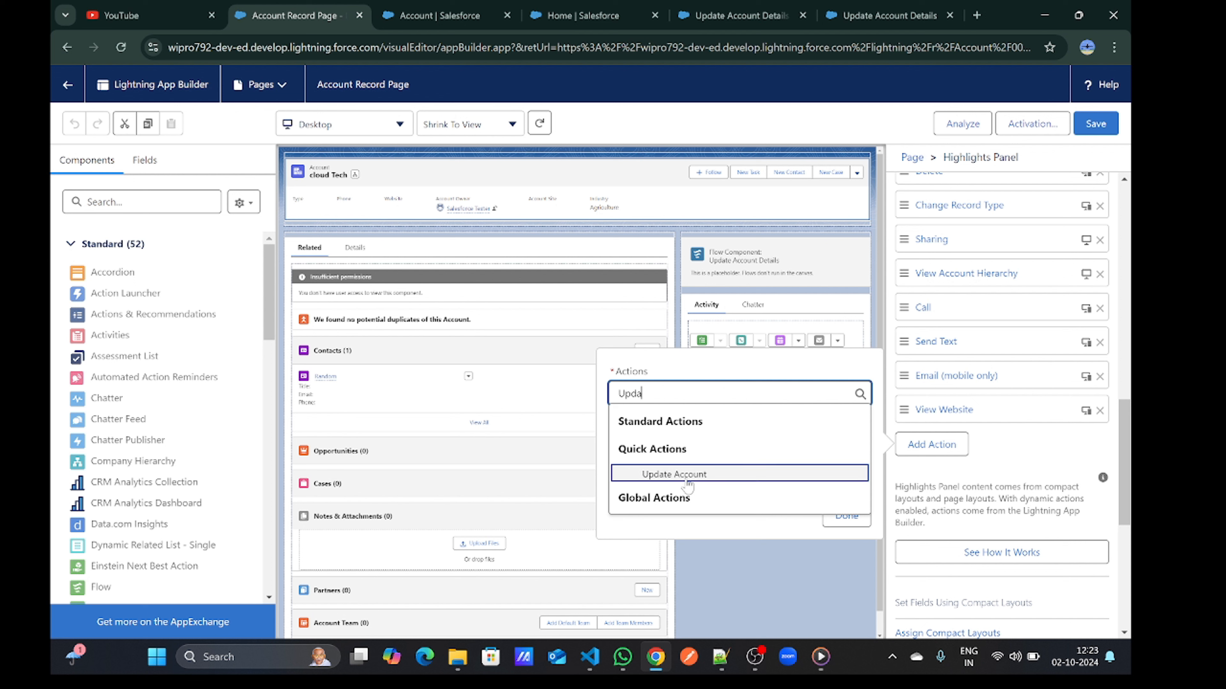
left_click(669, 480)
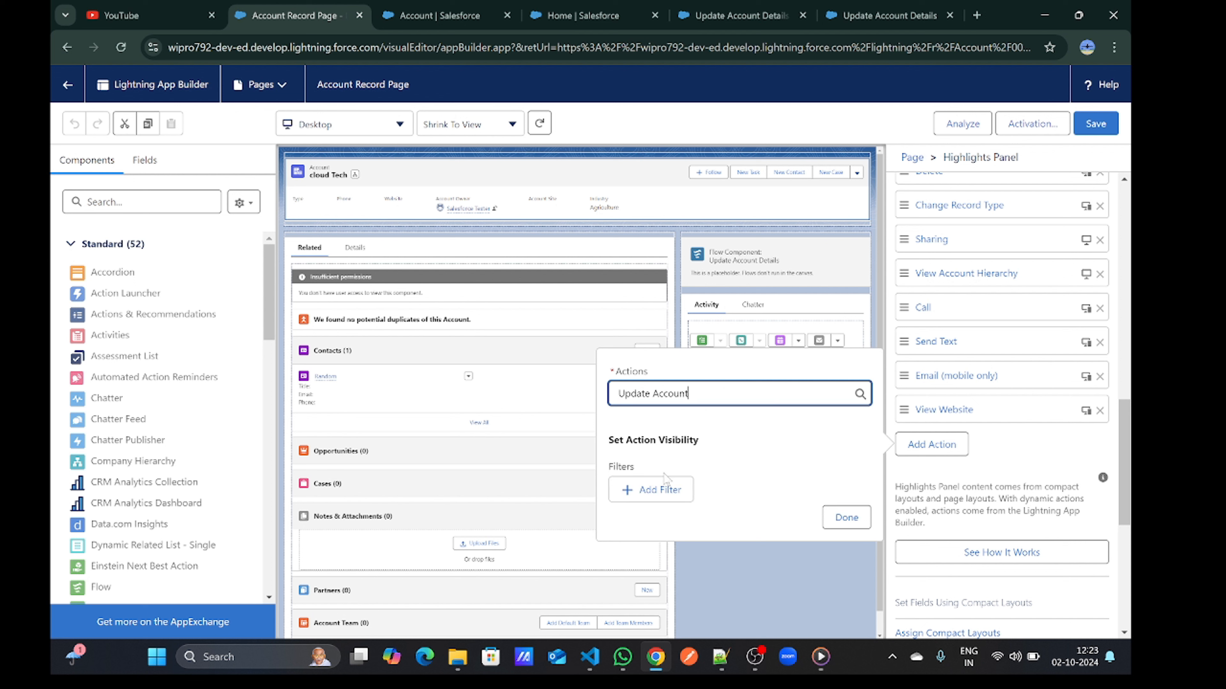
left_click(845, 517)
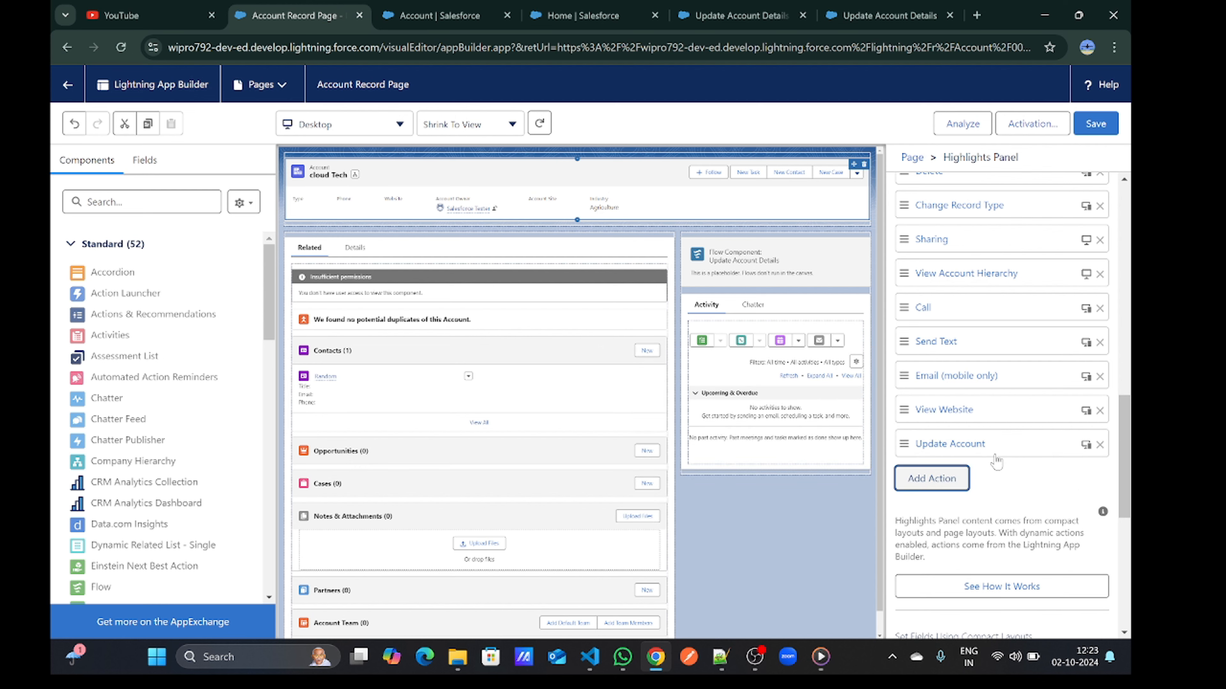
Move Update Account to the first place in the Highlights Panel actions, then save the page and return to the account record
scroll(985, 507, "up", 2)
left_click_drag(982, 549, 974, 190)
scroll(982, 359, "up", 3)
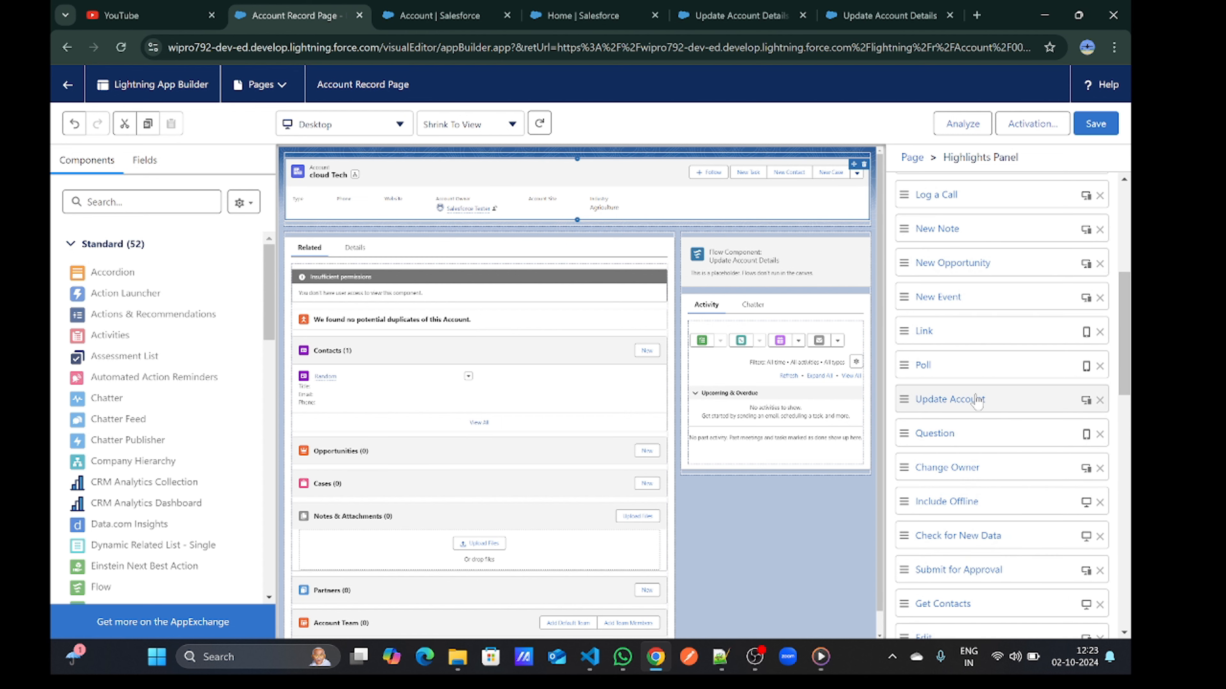
left_click_drag(976, 400, 982, 198)
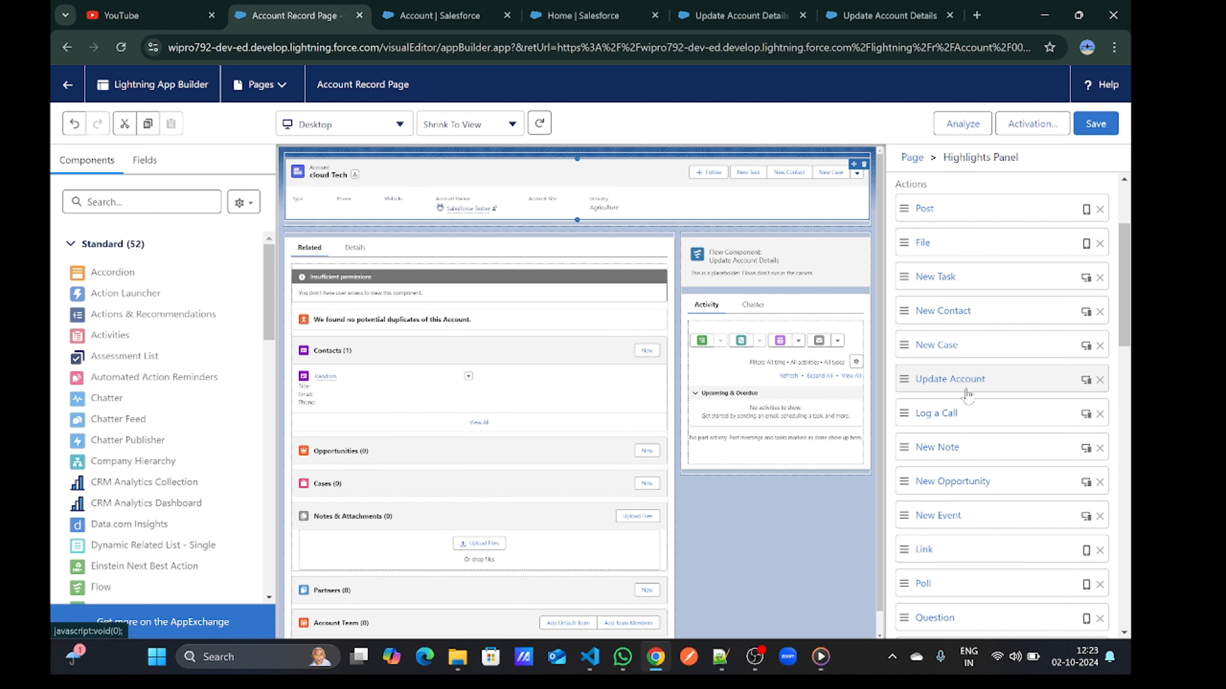
left_click_drag(968, 396, 972, 211)
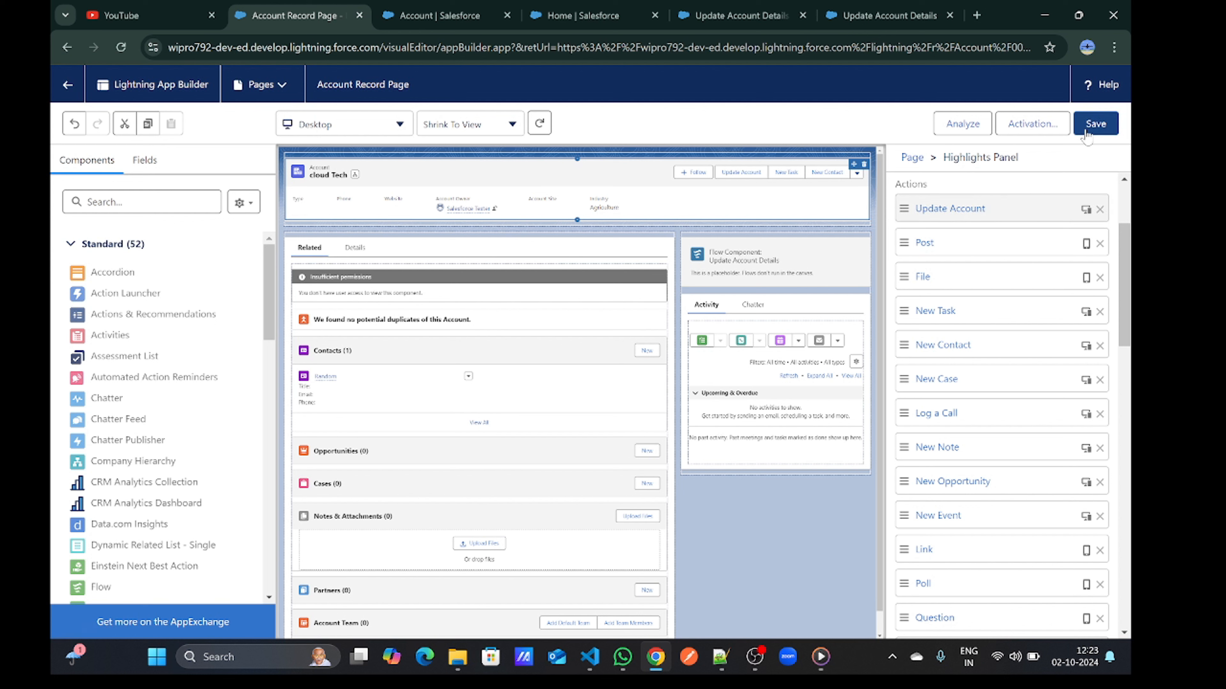
left_click(1096, 124)
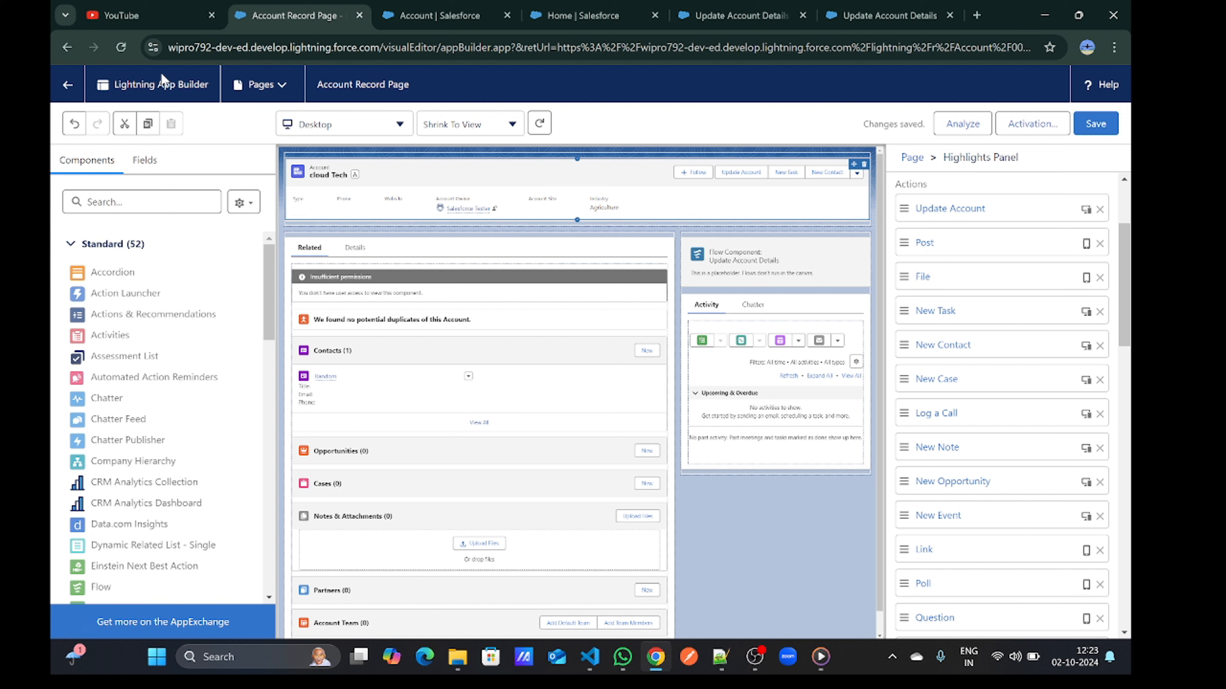
left_click(68, 47)
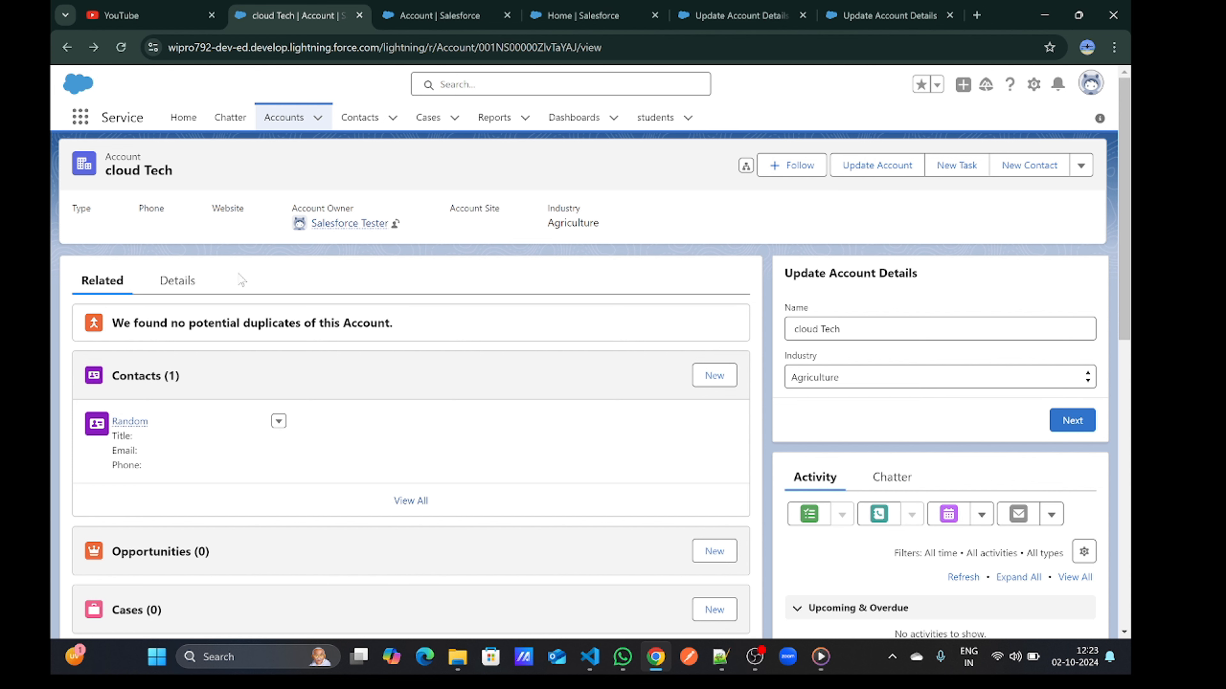
Run the Update Account action from the record's details, changing Name to Test Salesforce 1 and Industry to Banking
left_click(177, 281)
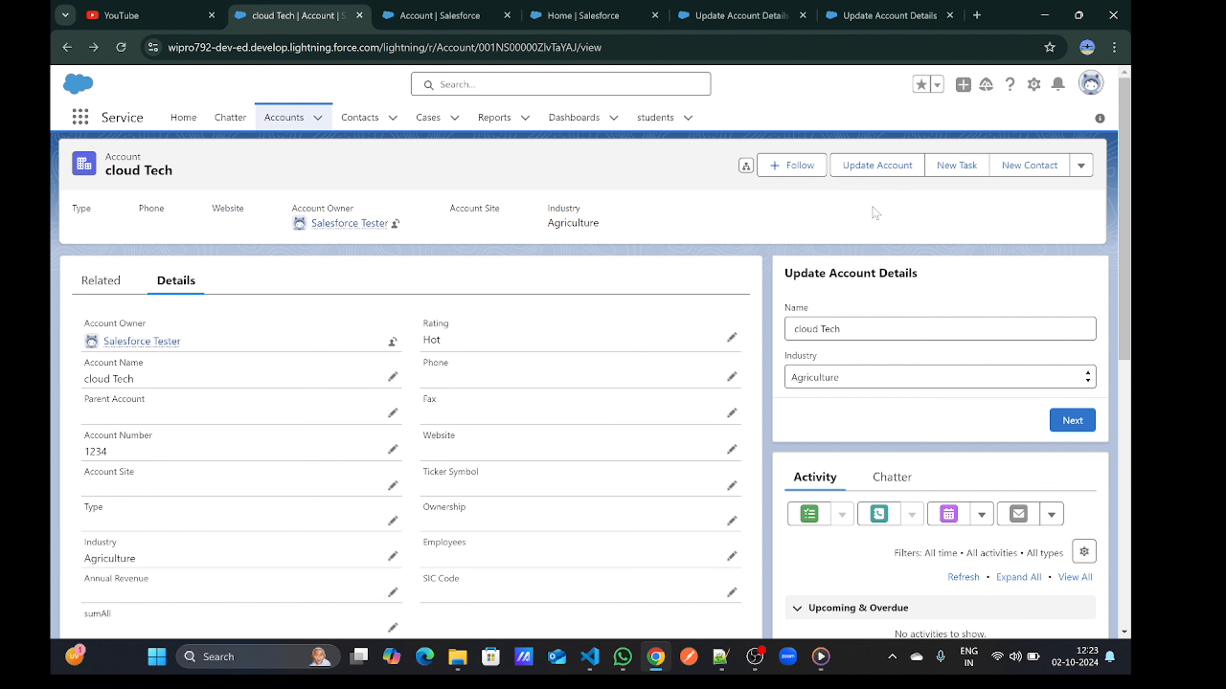
left_click(869, 169)
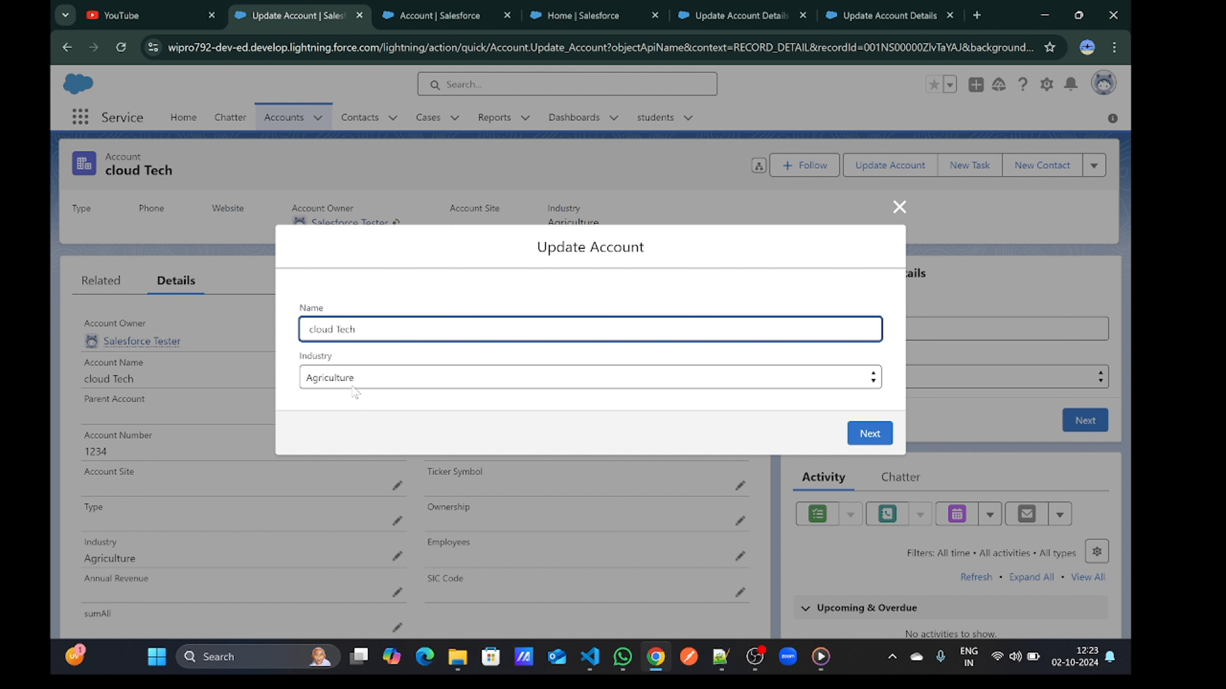
key("ctrl+a")
key("BackSpace")
type("Test Sa")
left_click(336, 381)
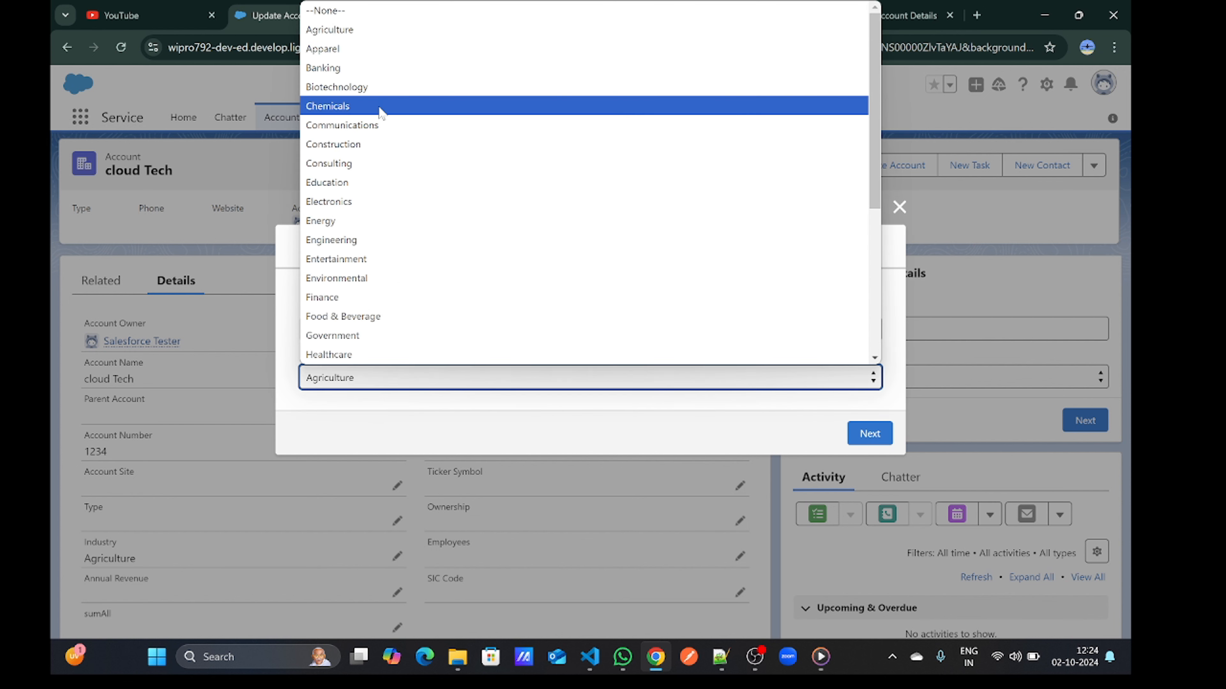
left_click(338, 68)
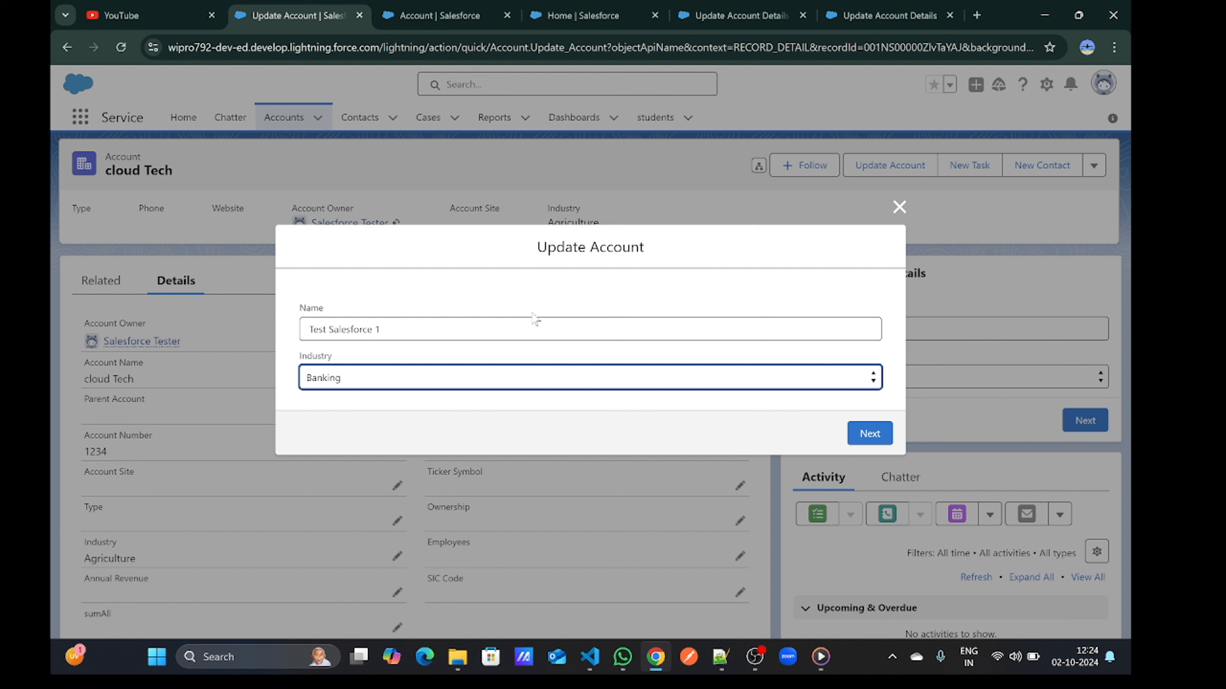
left_click(868, 433)
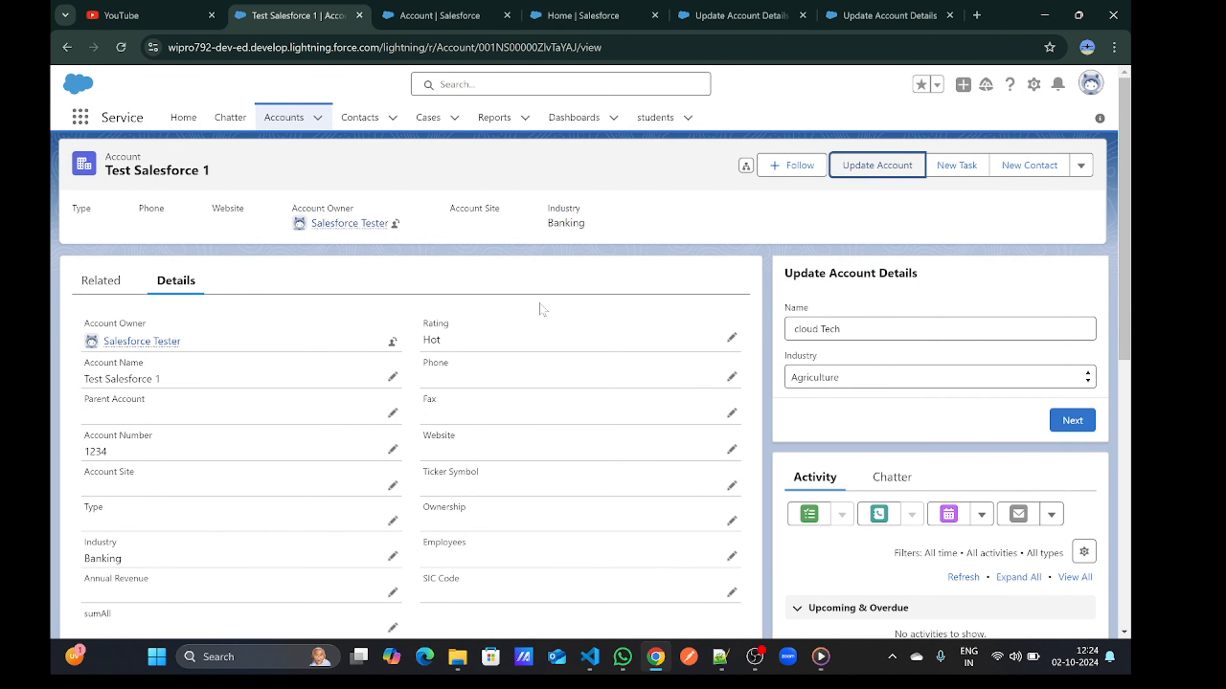
Check the account's Name and Industry in its record details and compare them with the flow's Update Records element
scroll(229, 393, "down", 1)
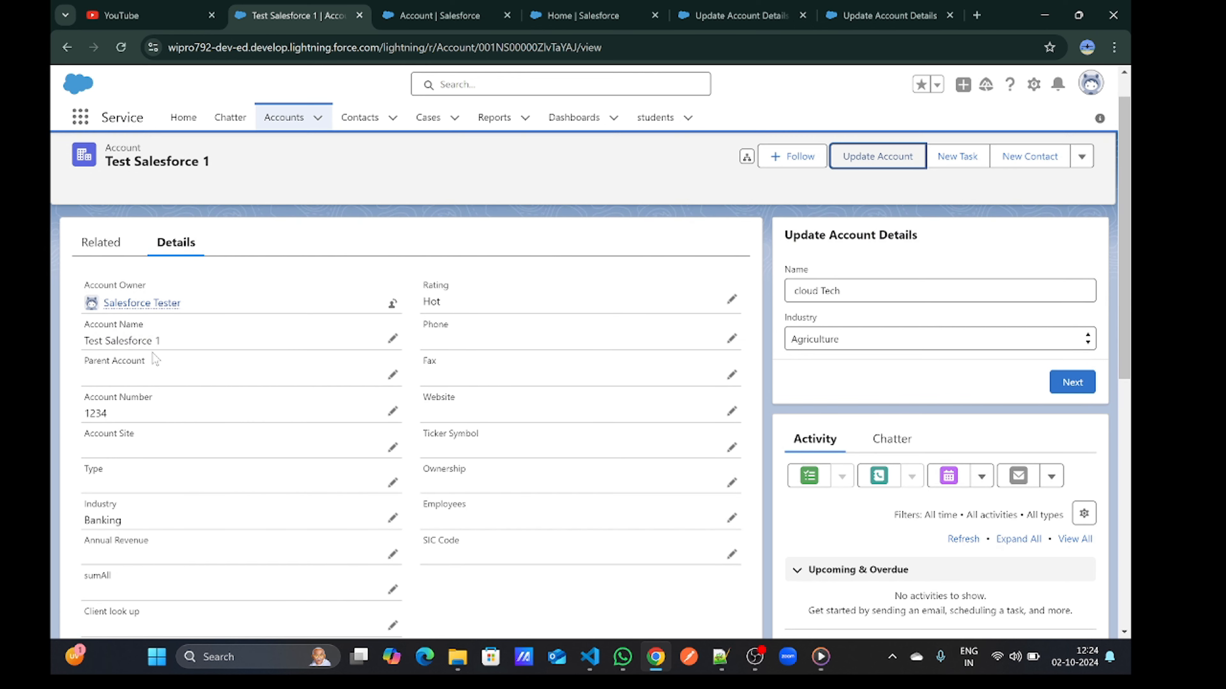
scroll(154, 360, "down", 10)
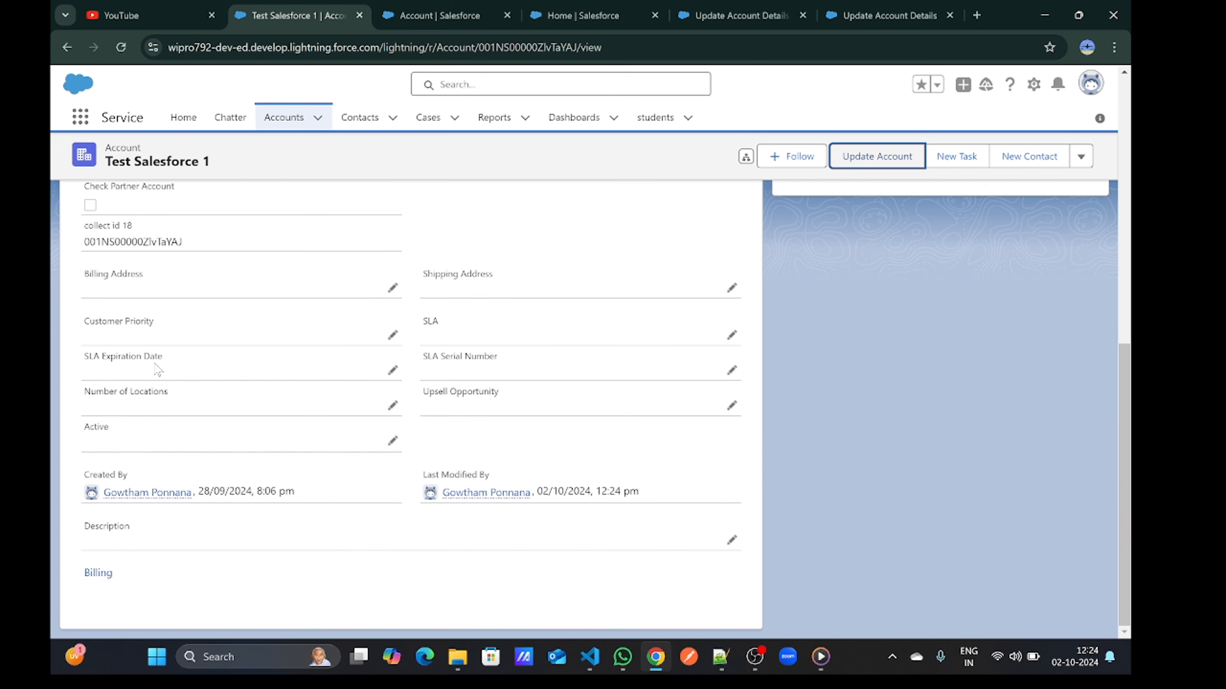
scroll(179, 423, "up", 5)
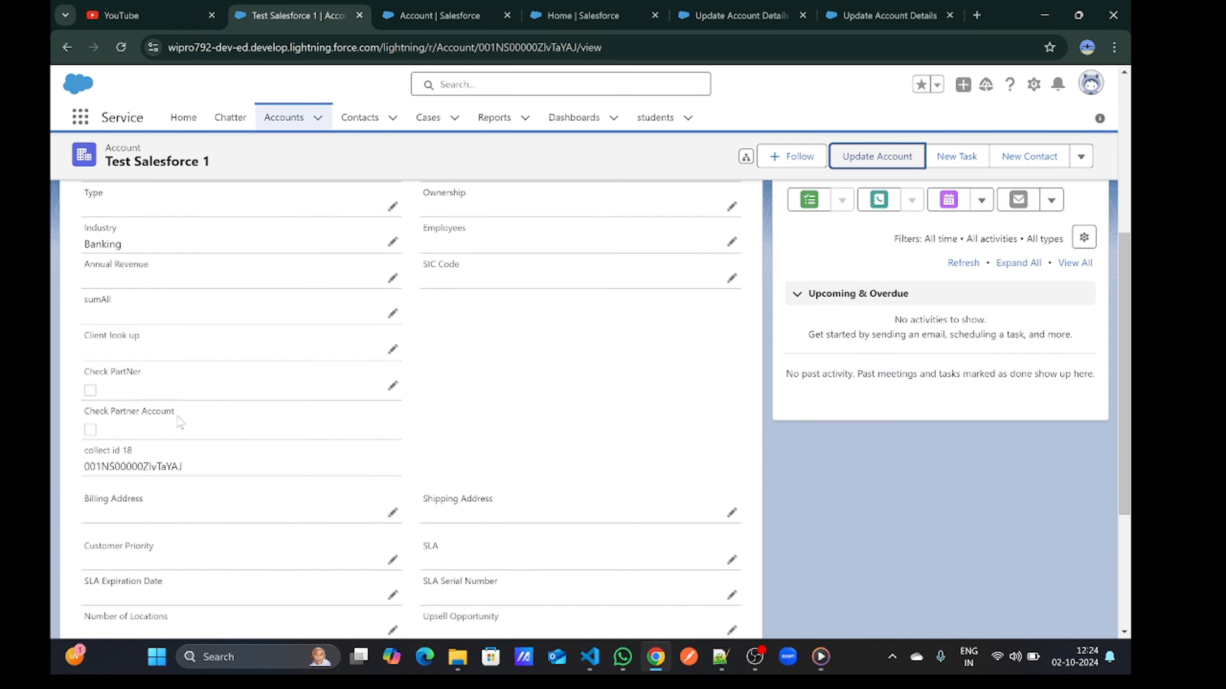
scroll(180, 422, "up", 5)
scroll(144, 481, "up", 2)
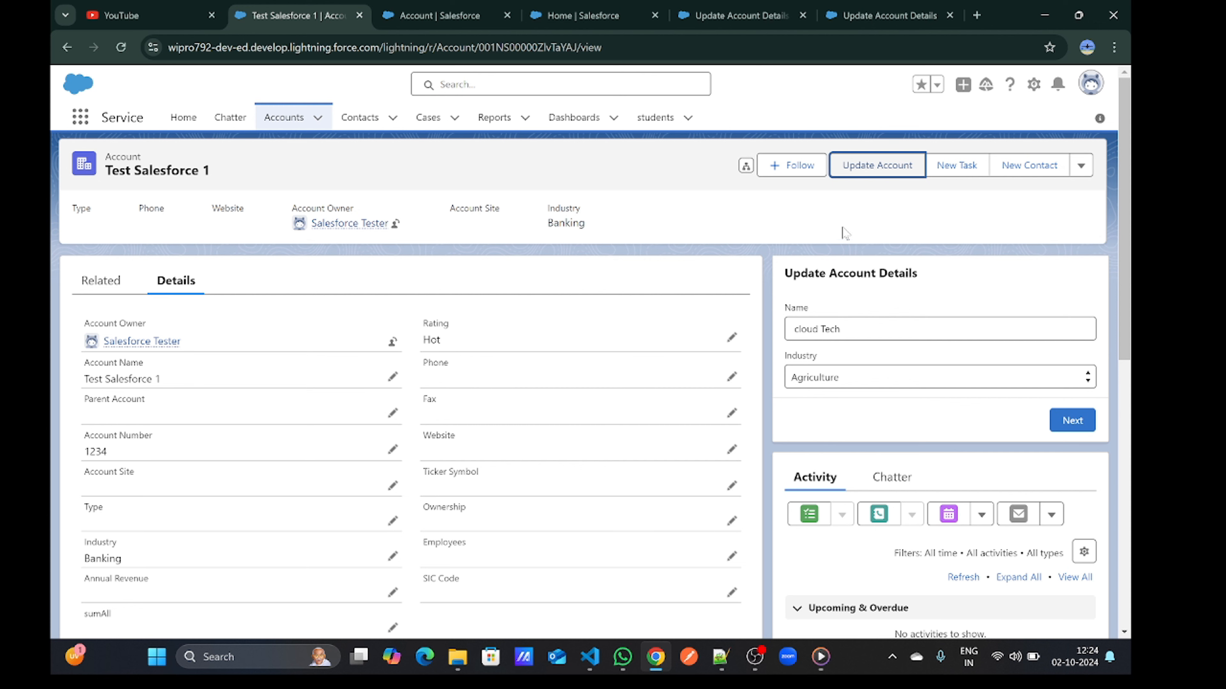
left_click(706, 7)
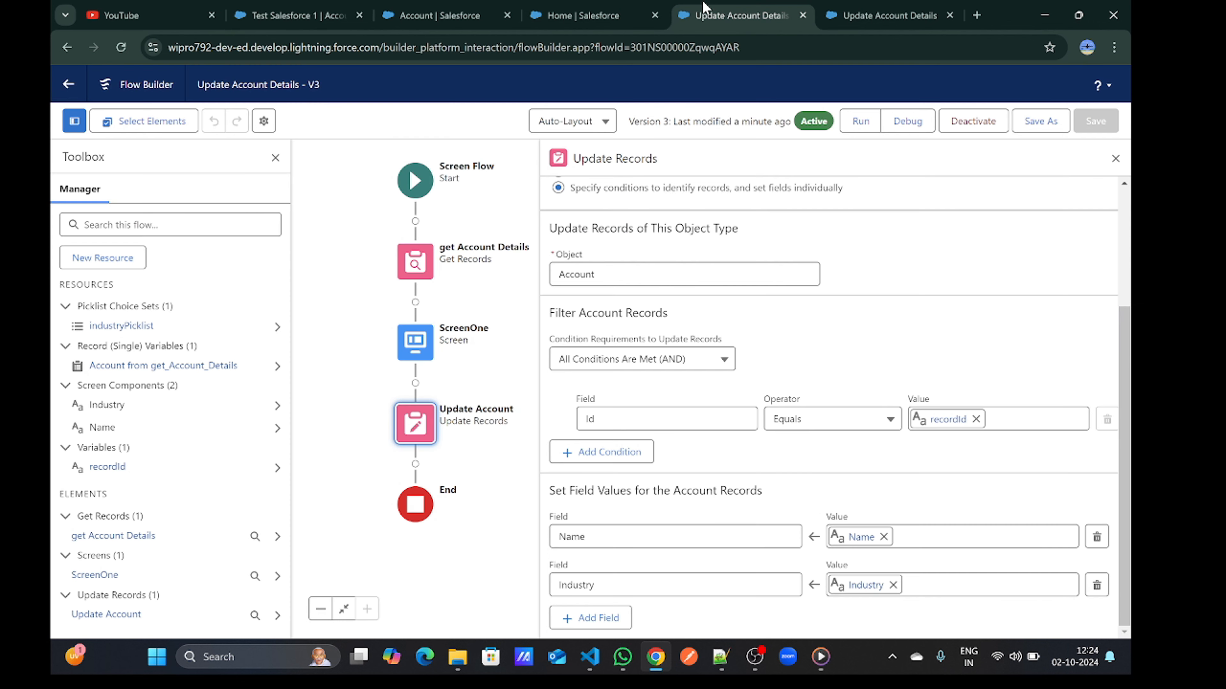
left_click(331, 10)
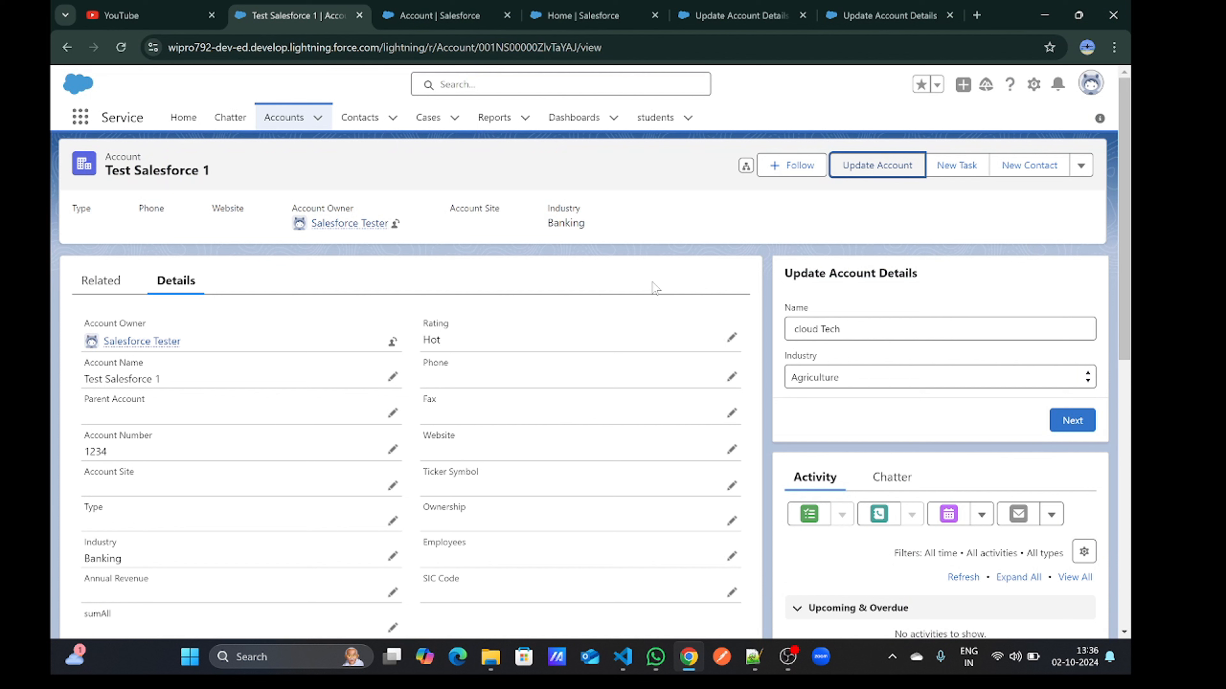